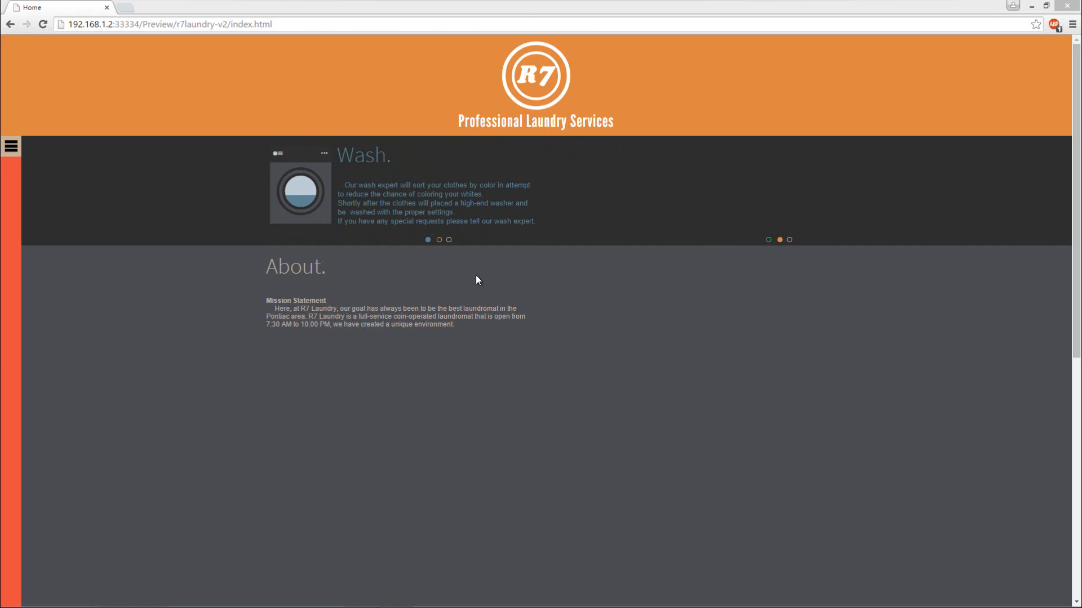
Examine how the slide-out menu along the page edge behaves in the r7laundry-v2 preview
{"action": "left_click", "coordinate": [3, 202]}
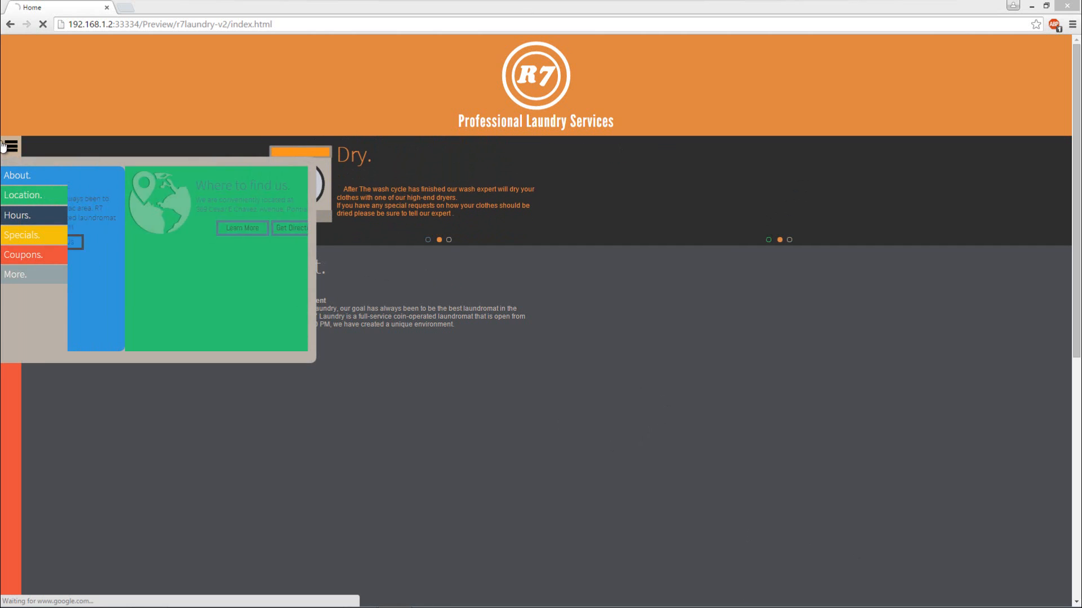
{"action": "left_click", "coordinate": [26, 208]}
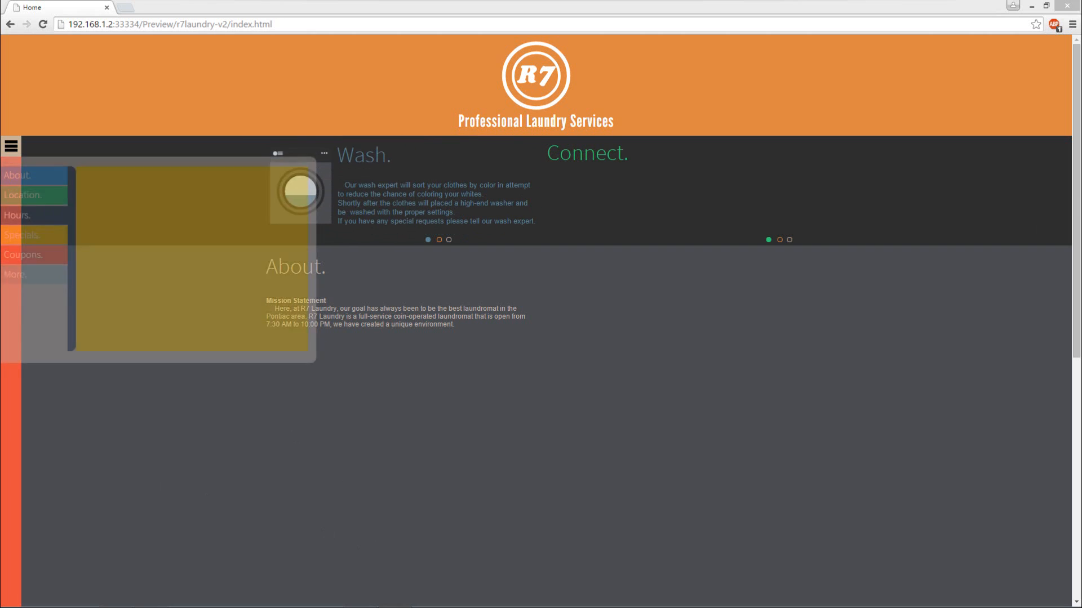
{"action": "left_click_drag", "start_coordinate": [1076, 161], "coordinate": [1039, 149]}
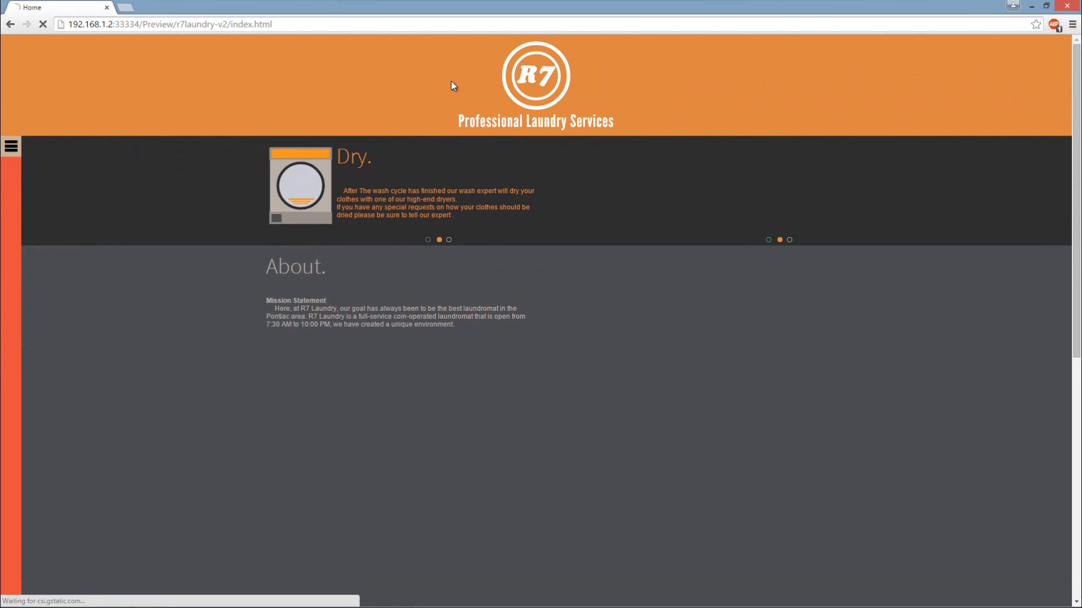
{"action": "mouse_move", "coordinate": [1078, 212]}
{"action": "left_mouse_down"}
{"action": "mouse_move", "coordinate": [1073, 350]}
{"action": "mouse_move", "coordinate": [1074, 198]}
{"action": "left_mouse_up"}
{"action": "mouse_move", "coordinate": [3, 141]}
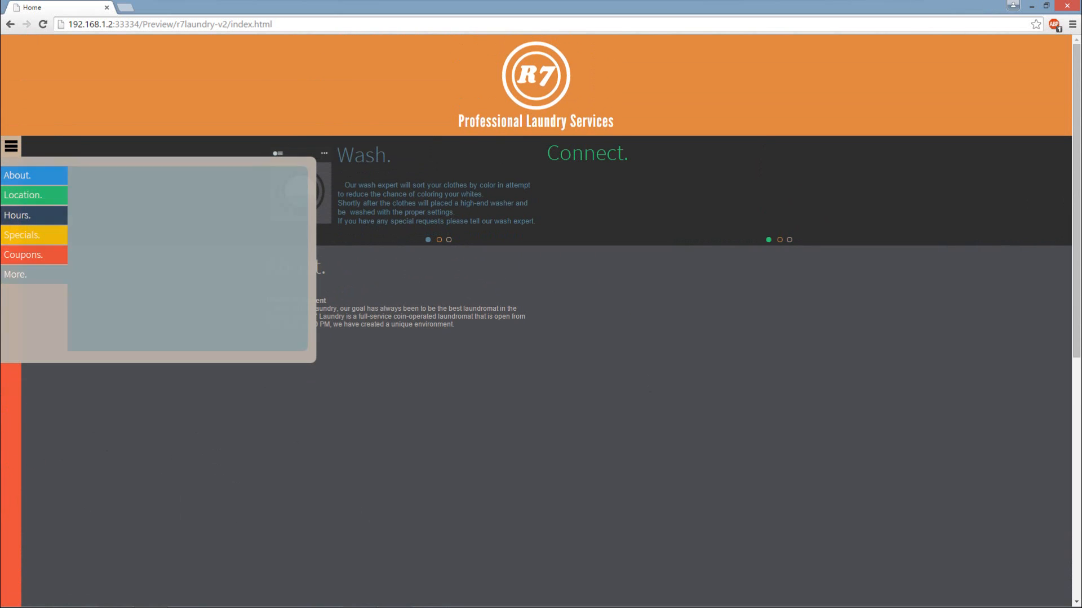
{"action": "left_click_drag", "start_coordinate": [1073, 91], "coordinate": [1078, 49]}
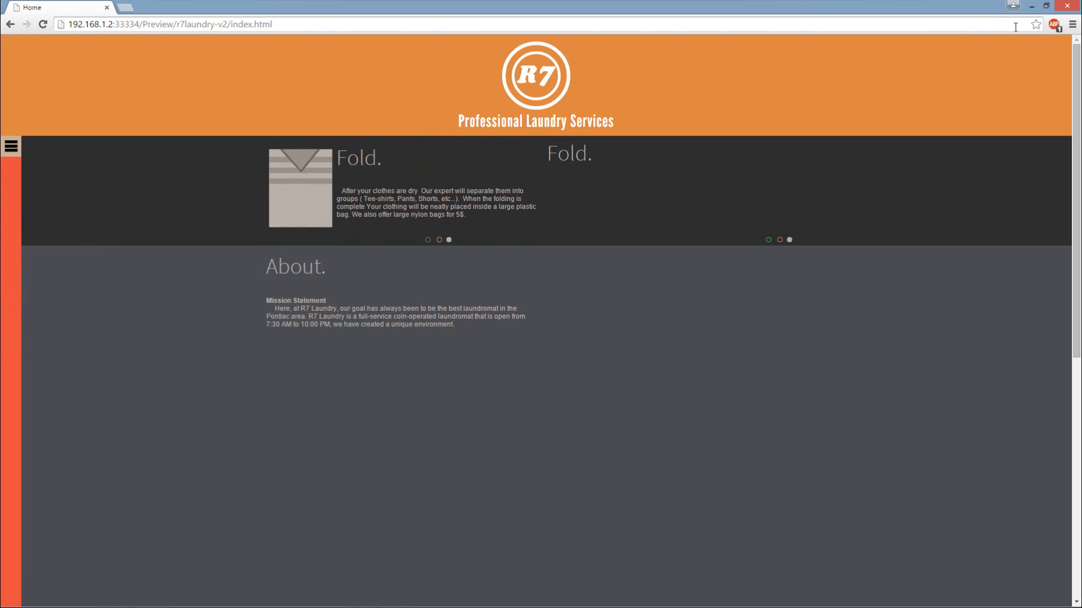
Switch from the browser preview to the site design in Adobe Muse
{"action": "key", "text": "alt+Tab"}
{"action": "key", "text": "alt+Tab"}
{"action": "key", "text": "alt+Tab"}
{"action": "key", "text": "alt+Tab"}
{"action": "key", "text": "alt+Tab"}
{"action": "key", "text": "alt+Tab"}
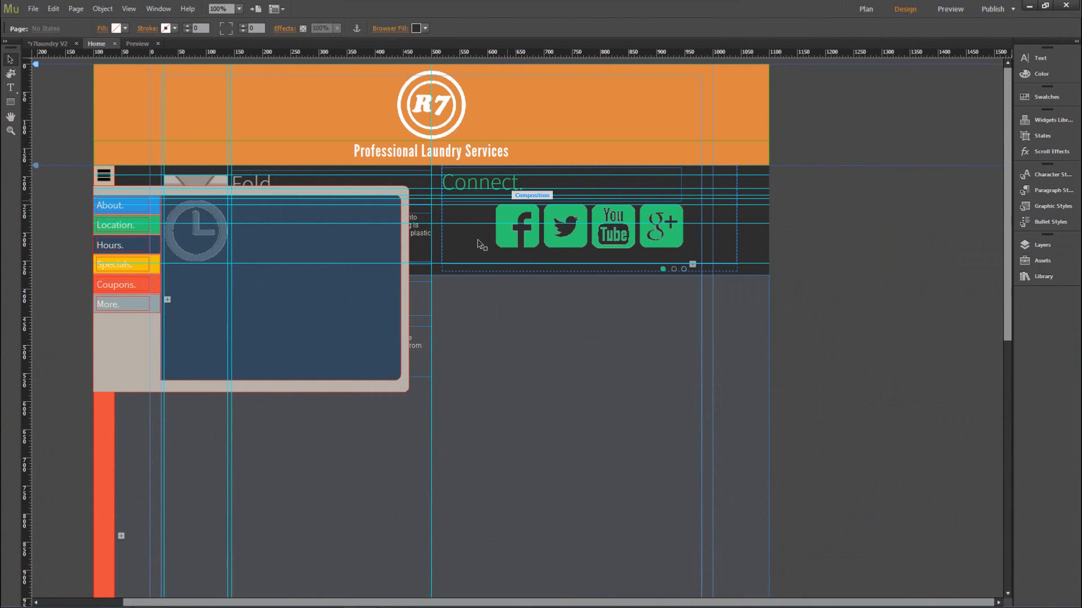
{"action": "mouse_move", "coordinate": [355, 604]}
{"action": "right_click", "coordinate": [151, 602]}
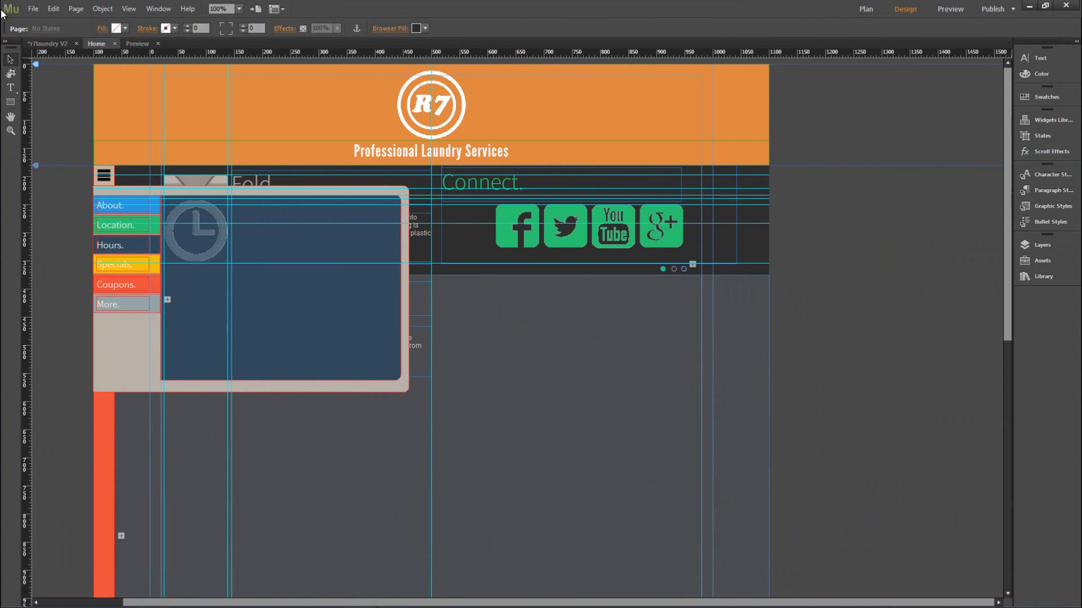
Create a new Desktop site with page width 1000 and minimum height 500, and open its Home page for design
{"action": "left_click", "coordinate": [33, 8]}
{"action": "key", "text": "Escape"}
{"action": "key", "text": "ctrl+n"}
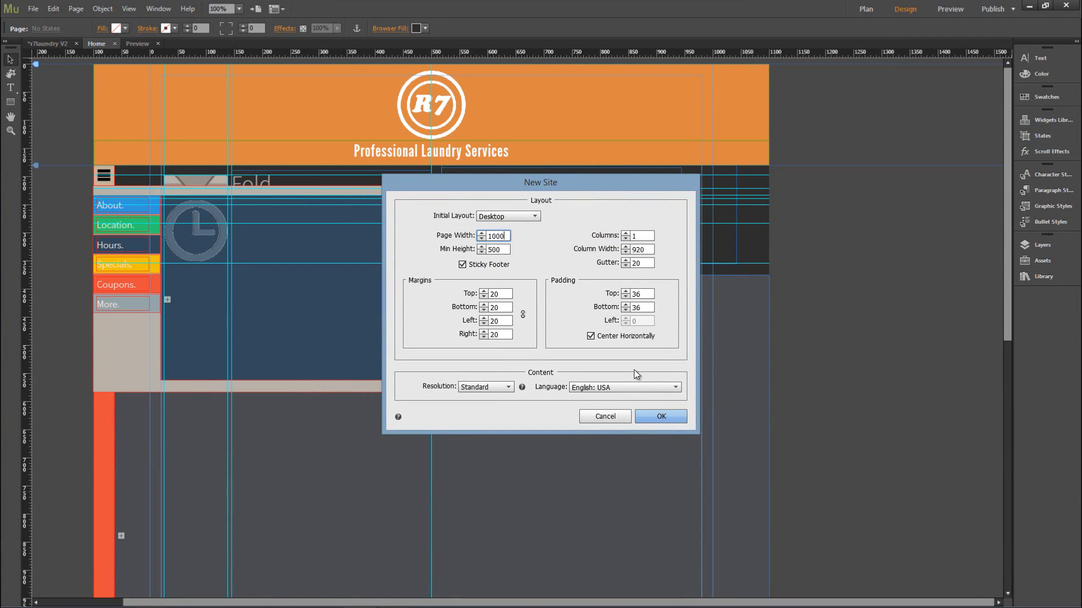
{"action": "left_click", "coordinate": [653, 413]}
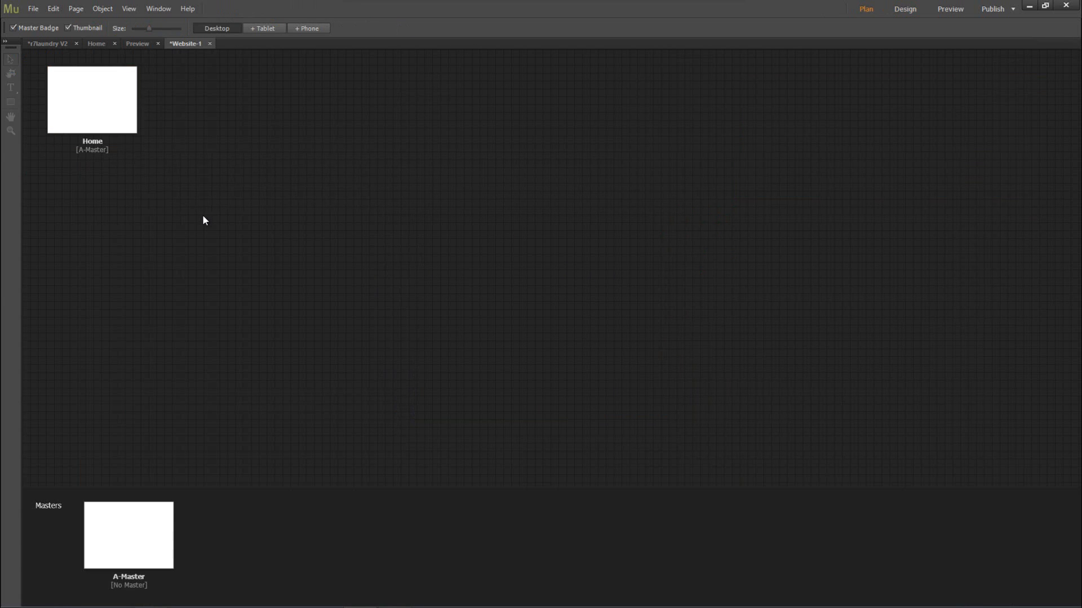
{"action": "mouse_move", "coordinate": [89, 99]}
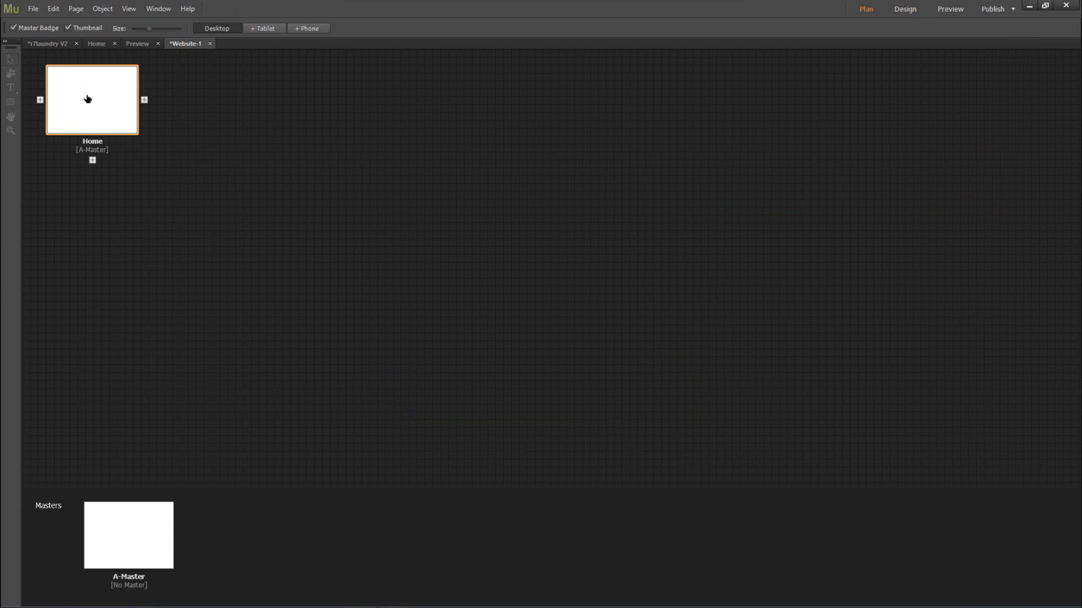
{"action": "double_click", "coordinate": [97, 90]}
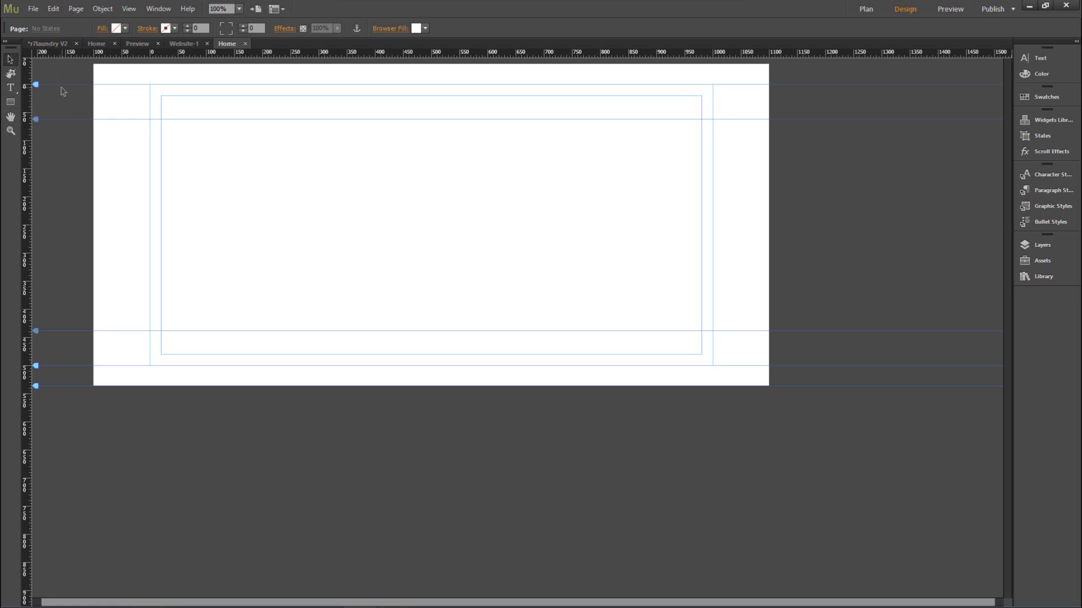
Lower the top-of-page guide to 152 px and fit a 1200 by 152 px header rectangle into the space above it
{"action": "left_click_drag", "start_coordinate": [36, 84], "coordinate": [37, 149]}
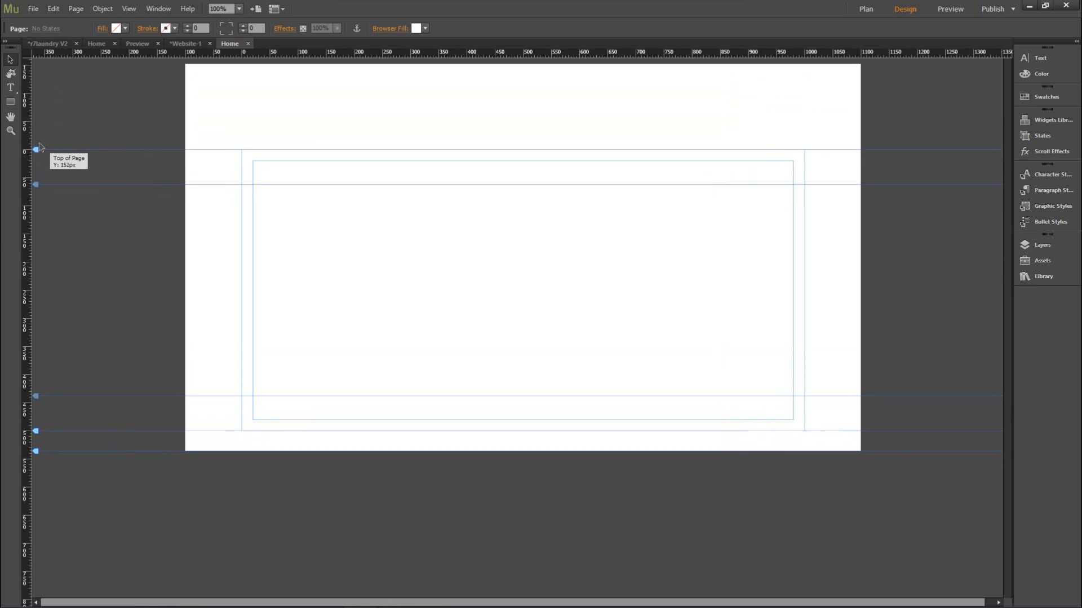
{"action": "left_click", "coordinate": [11, 102]}
{"action": "left_click_drag", "start_coordinate": [188, 55], "coordinate": [861, 148]}
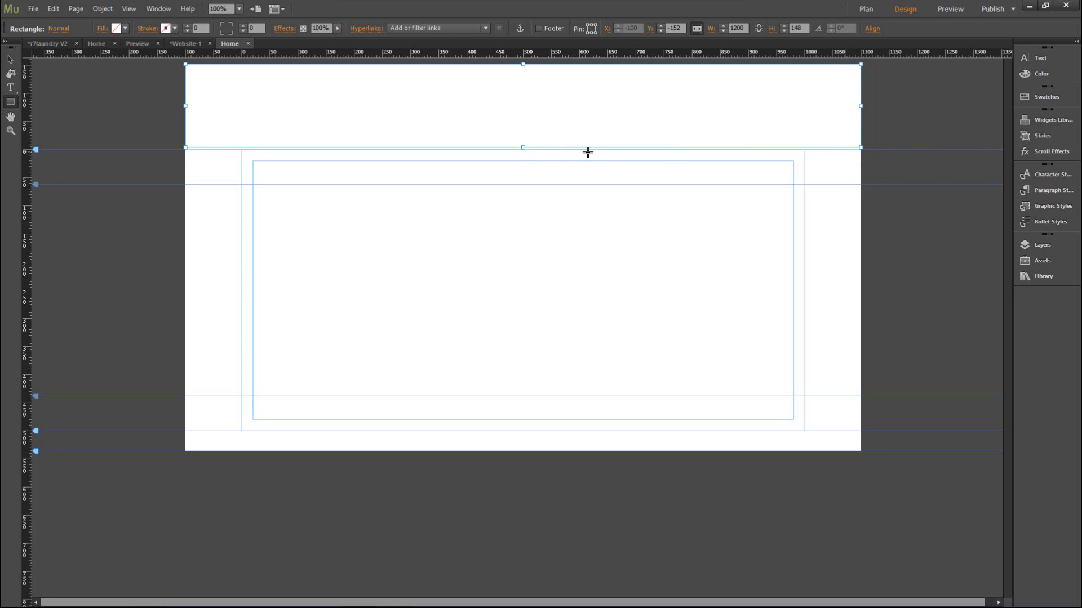
{"action": "mouse_move", "coordinate": [3, 53]}
{"action": "left_mouse_down"}
{"action": "mouse_move", "coordinate": [2, 71]}
{"action": "mouse_move", "coordinate": [7, 62]}
{"action": "left_mouse_up"}
{"action": "left_click", "coordinate": [11, 59]}
{"action": "left_click_drag", "start_coordinate": [522, 146], "coordinate": [518, 149]}
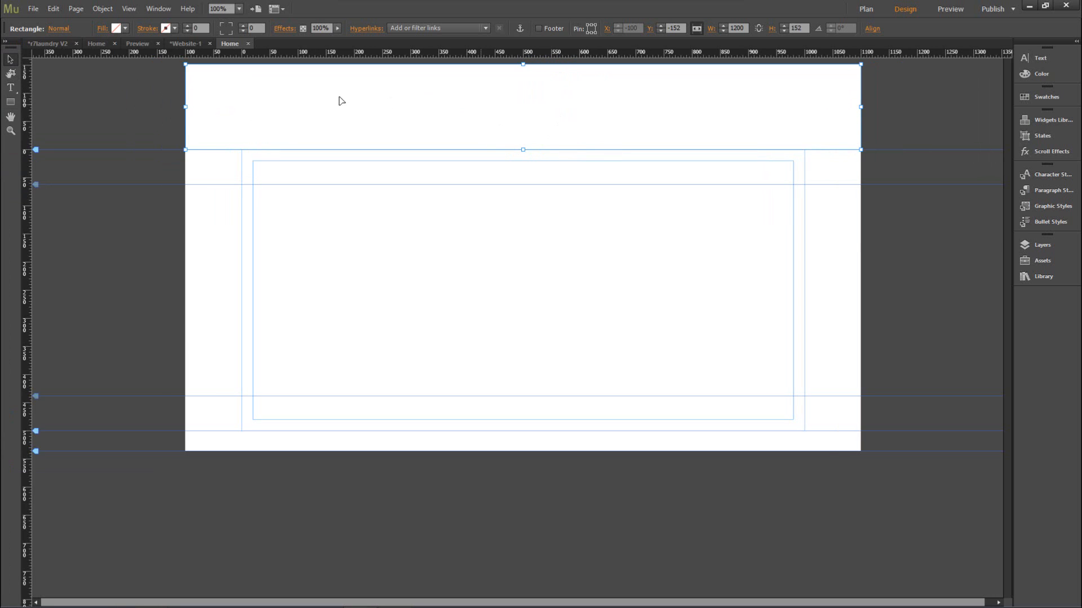
Fill the header rectangle with the solid light blue swatch
{"action": "left_click", "coordinate": [102, 29]}
{"action": "left_click", "coordinate": [154, 109]}
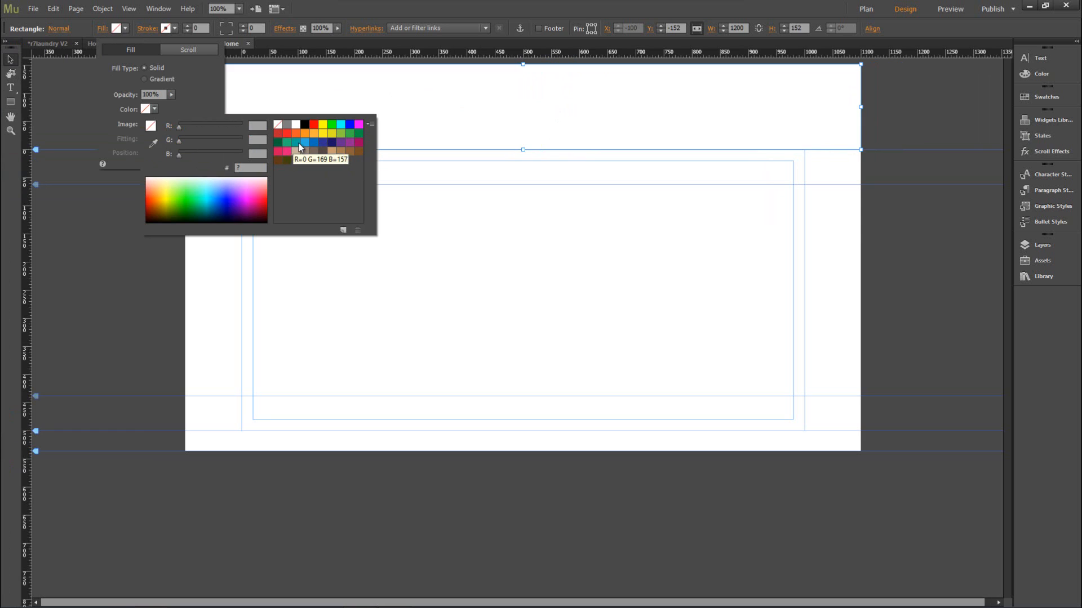
{"action": "left_click", "coordinate": [303, 143]}
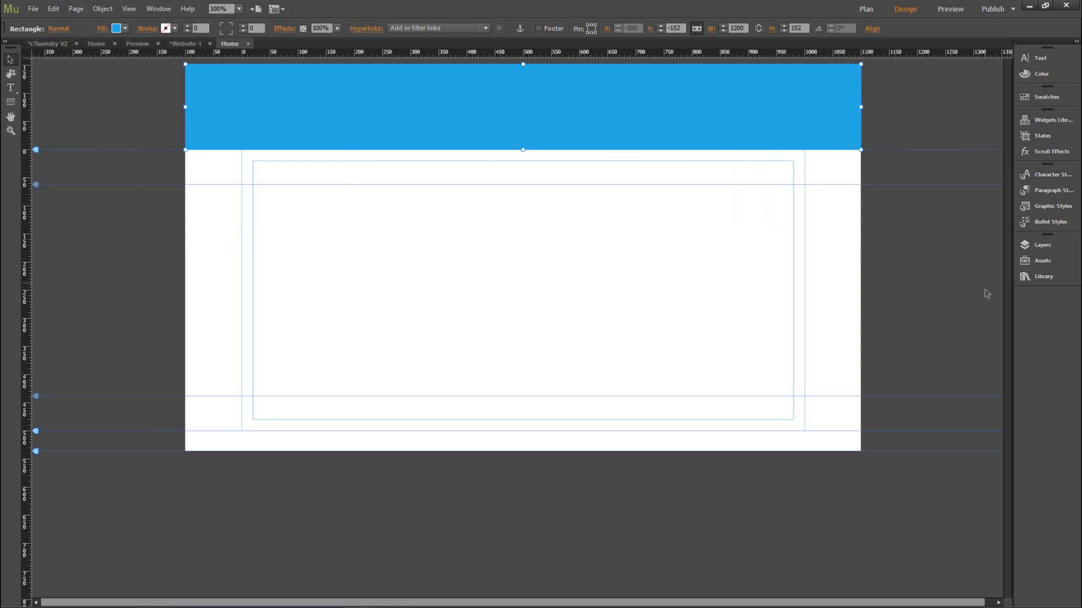
Add a layer named menu below Layer 1 and hide Layer 1
{"action": "left_click", "coordinate": [1061, 245]}
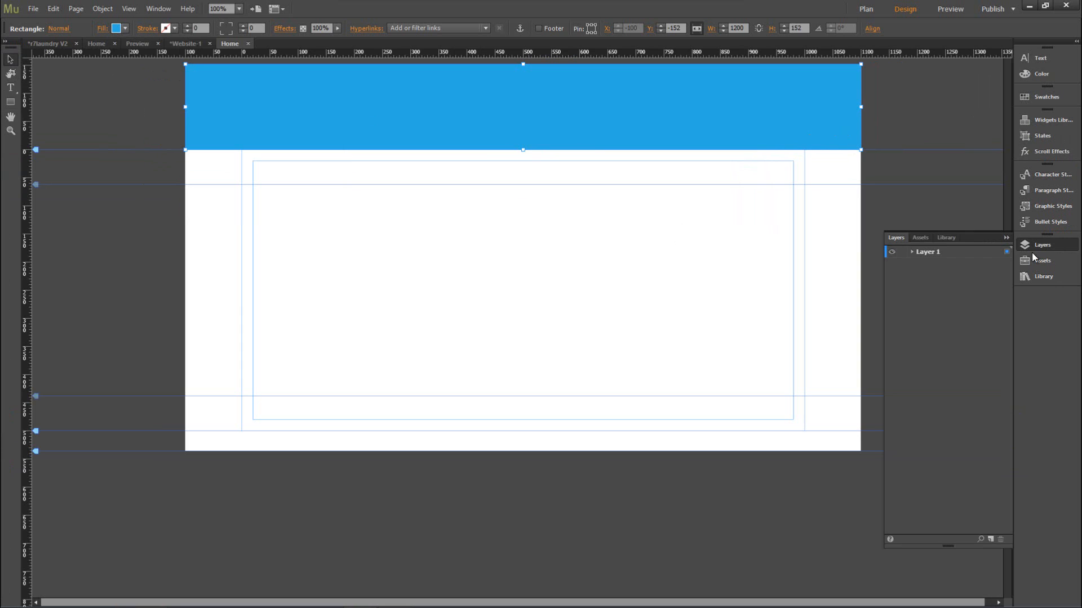
{"action": "left_click", "coordinate": [991, 538]}
{"action": "mouse_move", "coordinate": [929, 255]}
{"action": "left_mouse_down"}
{"action": "mouse_move", "coordinate": [935, 279]}
{"action": "mouse_move", "coordinate": [935, 265]}
{"action": "left_mouse_up"}
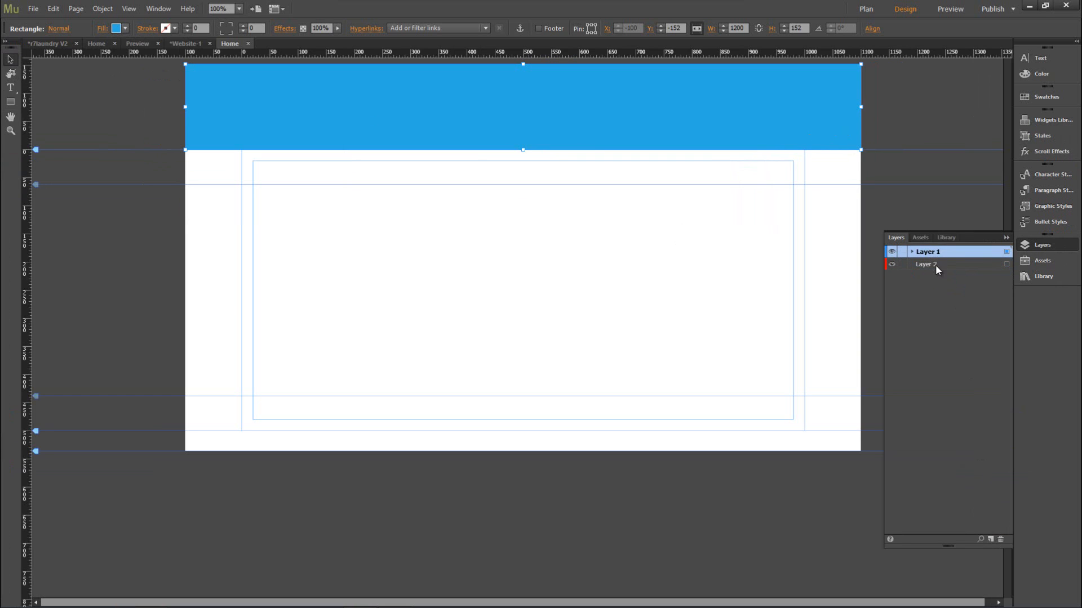
{"action": "double_click", "coordinate": [928, 266]}
{"action": "key", "text": "BackSpace"}
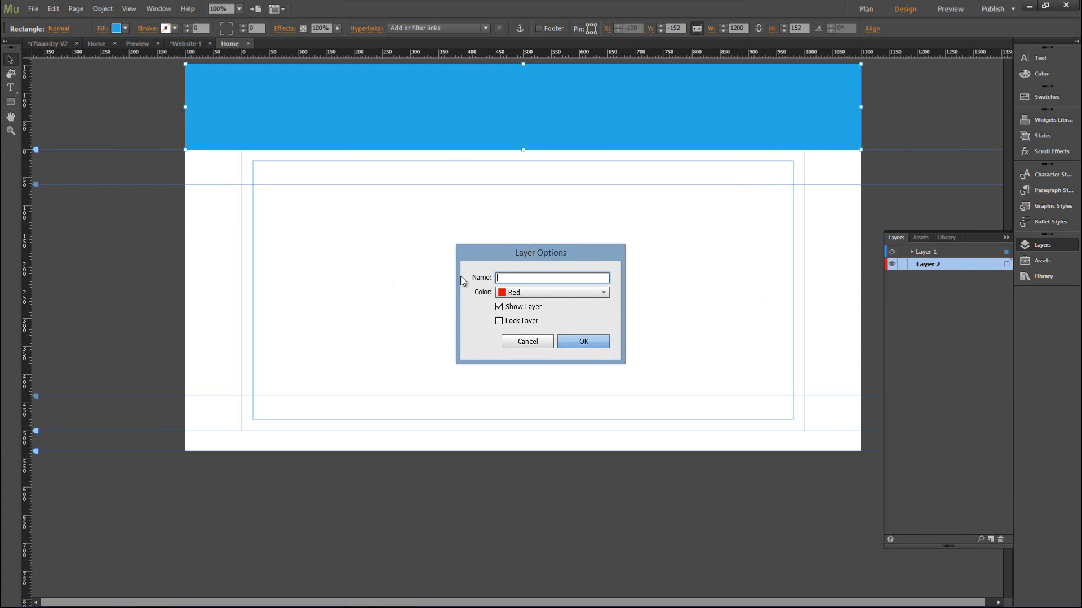
{"action": "type", "text": "menu"}
{"action": "left_click", "coordinate": [581, 345]}
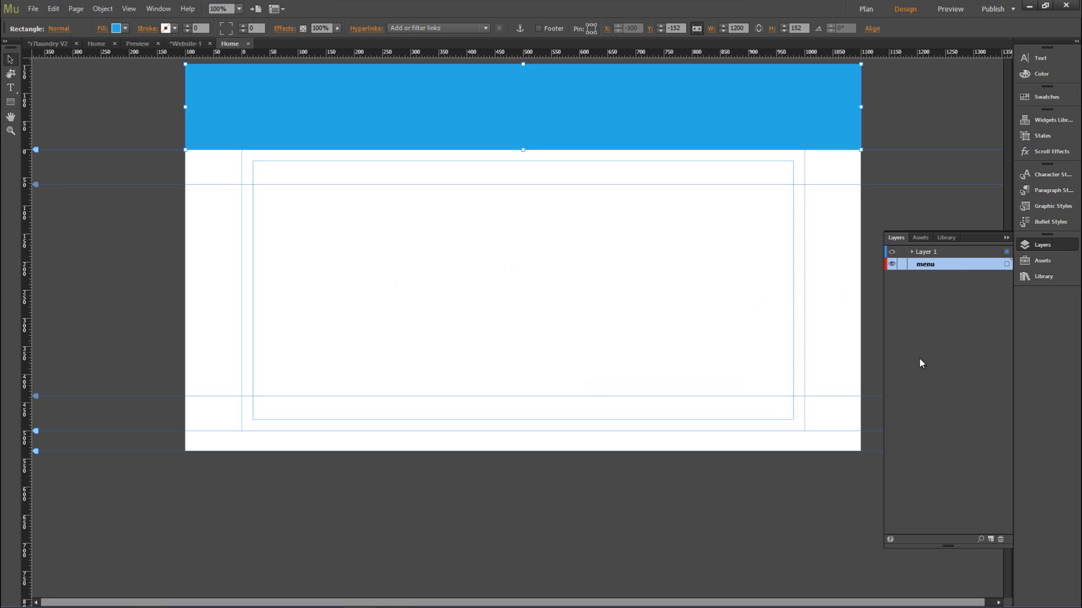
{"action": "left_click", "coordinate": [892, 252]}
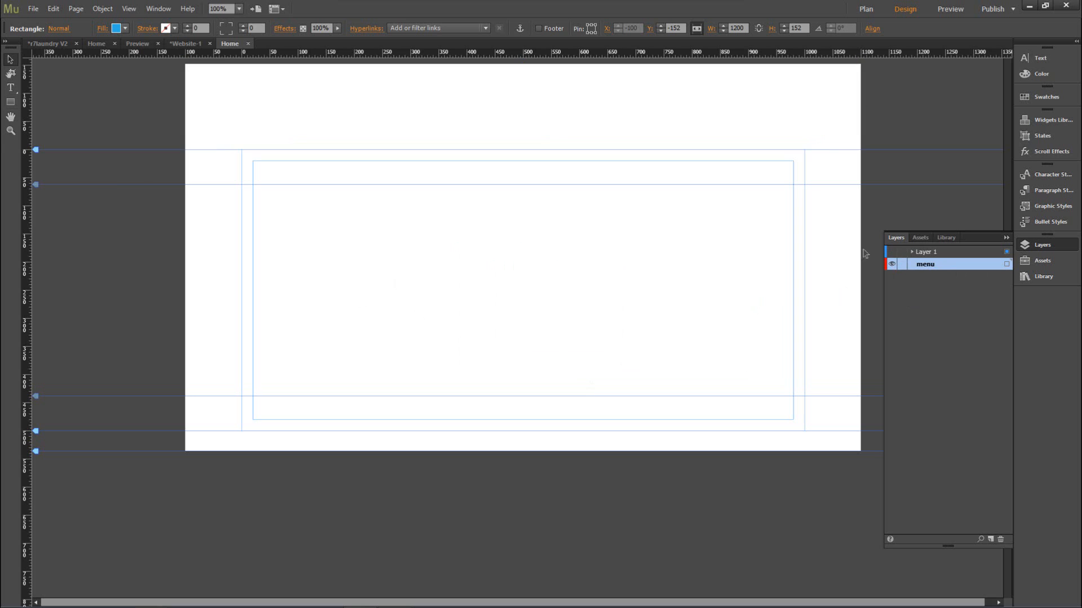
Compare the composition widgets and place a Blank composition in the middle of the page on the menu layer
{"action": "left_click", "coordinate": [11, 102]}
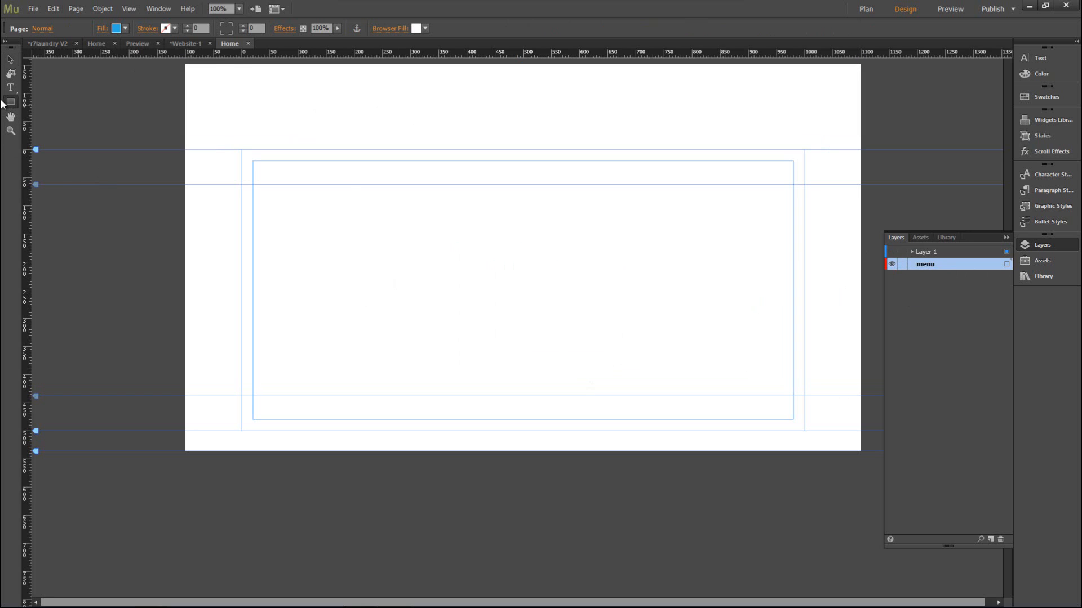
{"action": "left_click", "coordinate": [1049, 121]}
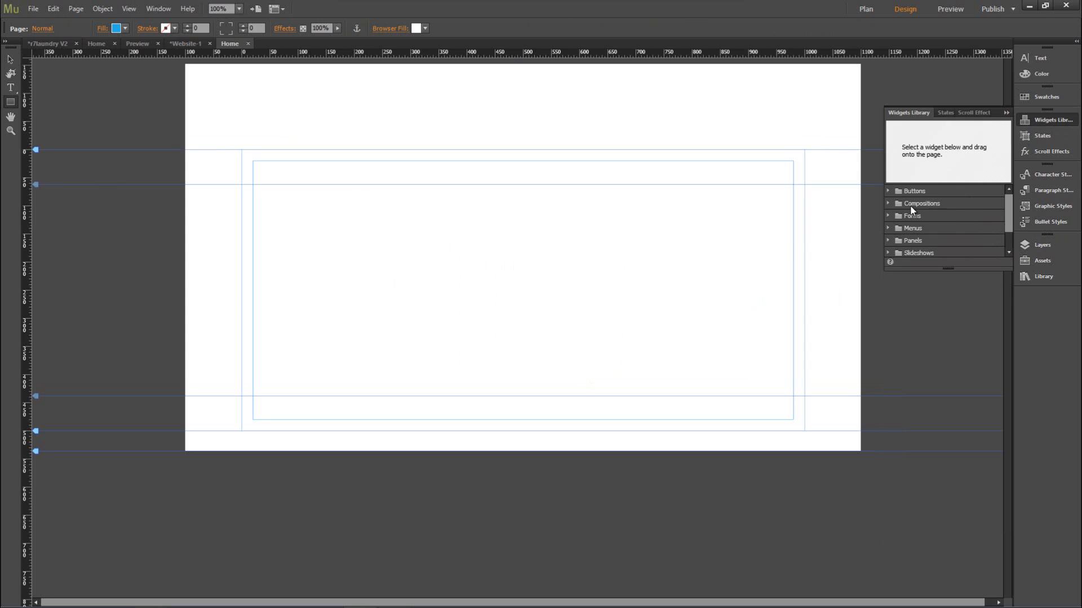
{"action": "left_click", "coordinate": [911, 206]}
{"action": "left_click", "coordinate": [888, 203]}
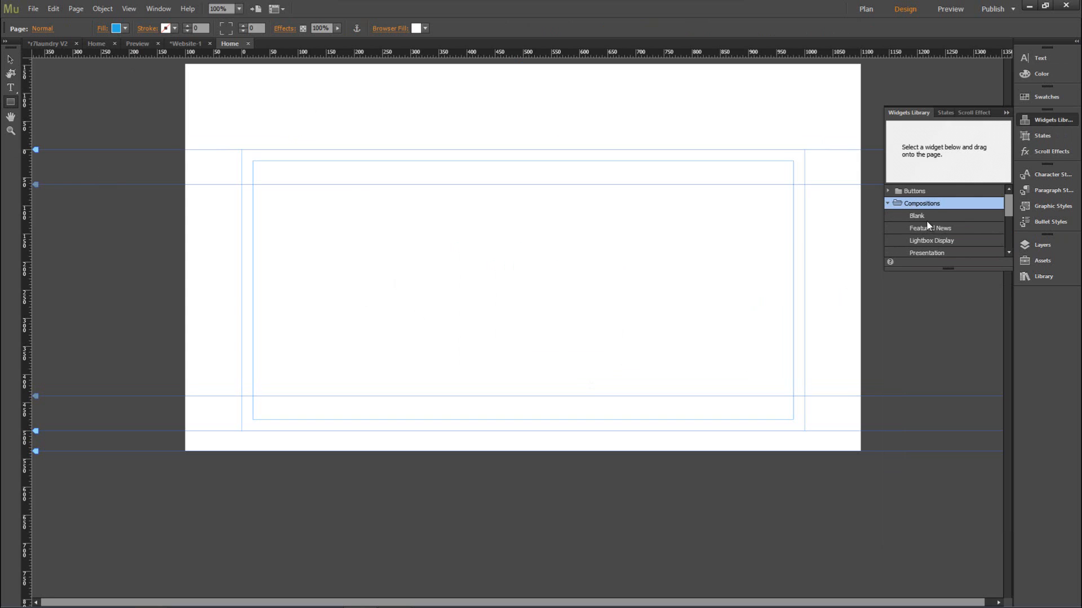
{"action": "left_click", "coordinate": [922, 217]}
{"action": "left_click", "coordinate": [939, 228]}
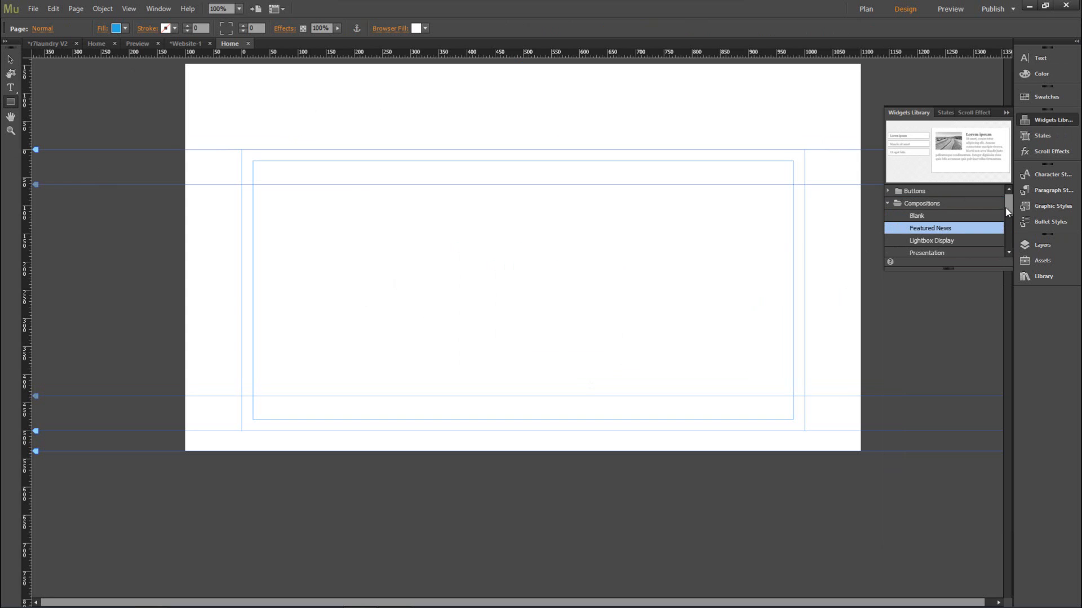
{"action": "left_click_drag", "start_coordinate": [1008, 212], "coordinate": [996, 216]}
{"action": "left_click", "coordinate": [933, 216]}
{"action": "left_click", "coordinate": [931, 228]}
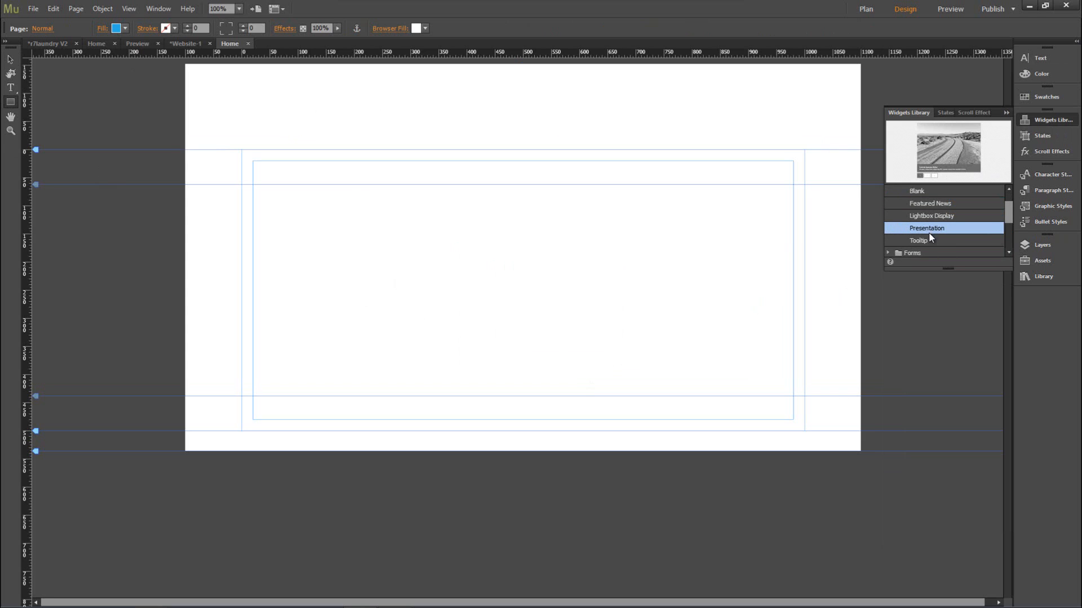
{"action": "left_click", "coordinate": [924, 249]}
{"action": "left_click", "coordinate": [927, 240]}
{"action": "scroll", "coordinate": [929, 229], "scroll_direction": "up", "scroll_amount": 2}
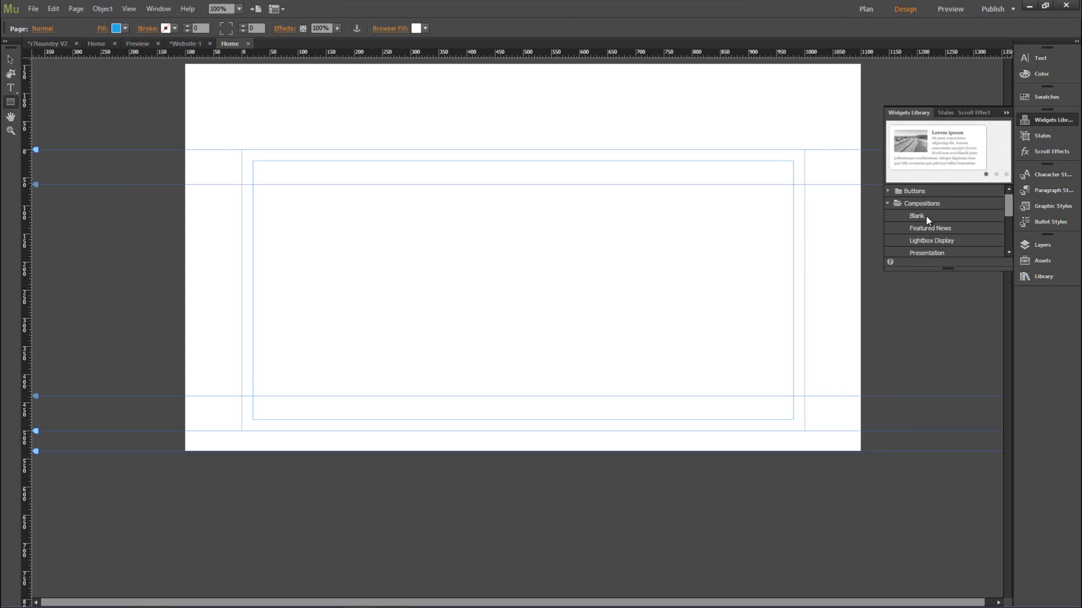
{"action": "left_click", "coordinate": [928, 219]}
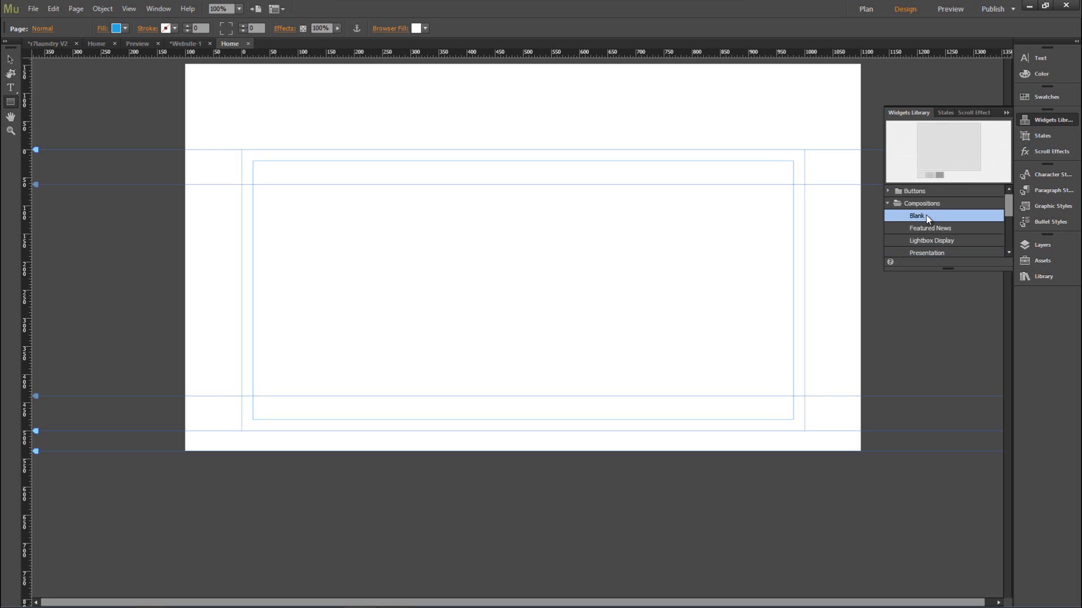
{"action": "left_click_drag", "start_coordinate": [930, 212], "coordinate": [563, 330]}
{"action": "left_click", "coordinate": [324, 293]}
Delete the second and third triggers of the Blank composition, keeping only the first one
{"action": "left_click", "coordinate": [510, 438]}
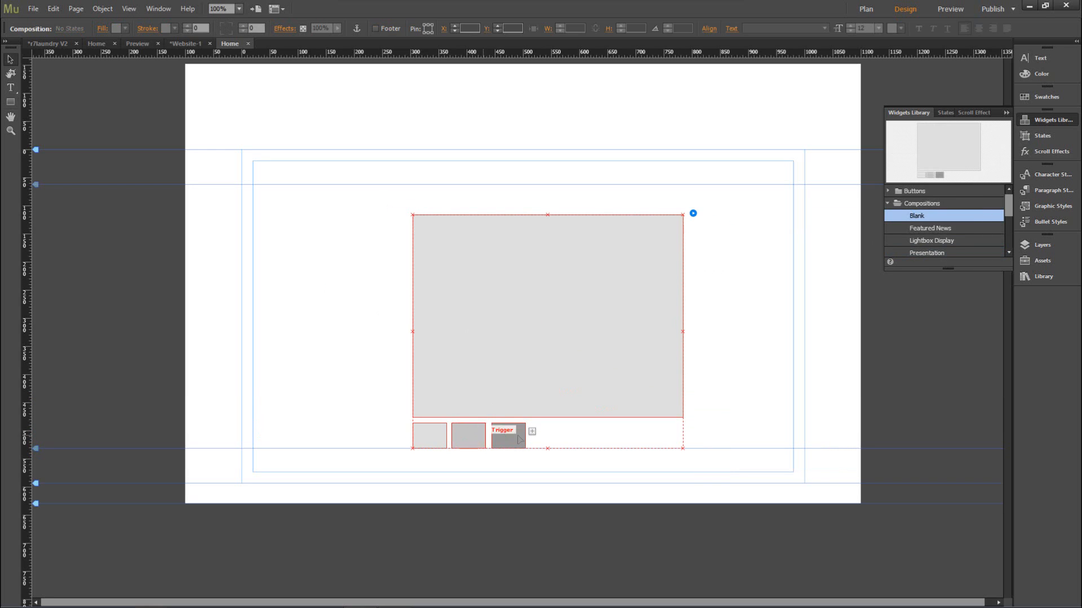
{"action": "left_click", "coordinate": [511, 440]}
{"action": "key", "text": "Delete"}
{"action": "left_click", "coordinate": [468, 437]}
{"action": "key", "text": "Delete"}
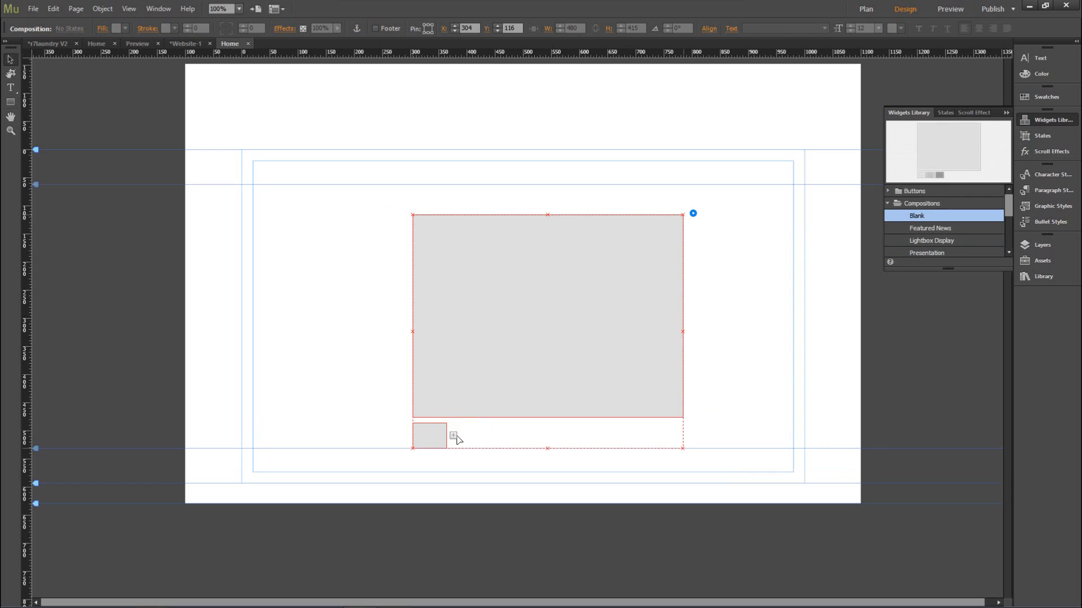
Move the remaining trigger to the page's left edge at X -100, Y -152 and stretch it into a strip 30 wide and 1483 high
{"action": "left_click", "coordinate": [432, 433]}
{"action": "left_click_drag", "start_coordinate": [410, 439], "coordinate": [200, 561]}
{"action": "left_click", "coordinate": [413, 307]}
{"action": "scroll", "coordinate": [411, 357], "scroll_direction": "up", "scroll_amount": 10}
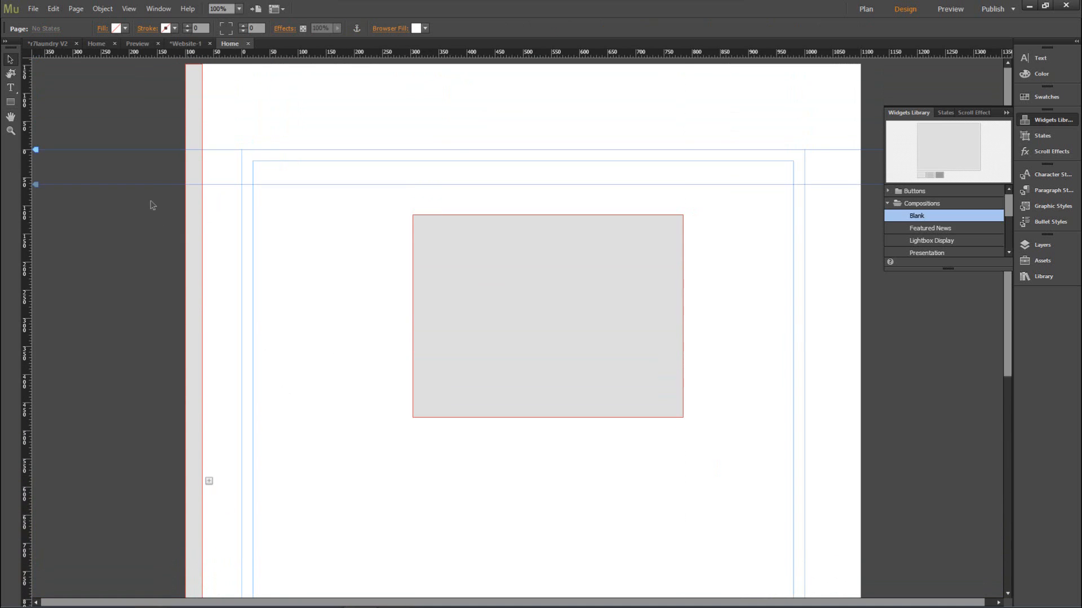
Set the fill of the tall trigger strip to none
{"action": "left_click", "coordinate": [193, 404]}
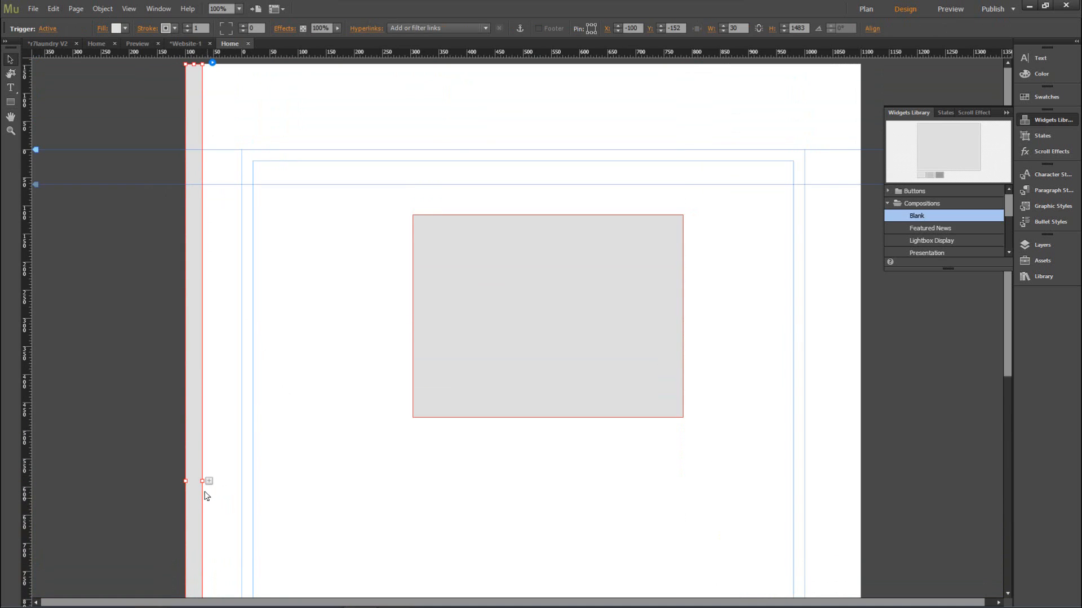
{"action": "left_click", "coordinate": [125, 28]}
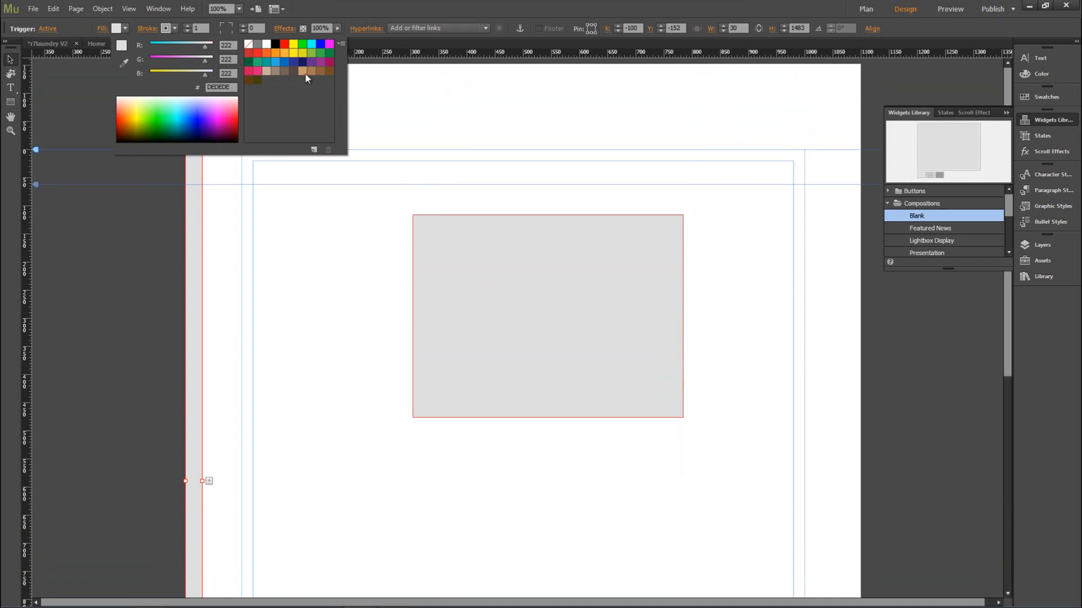
{"action": "left_click", "coordinate": [248, 44]}
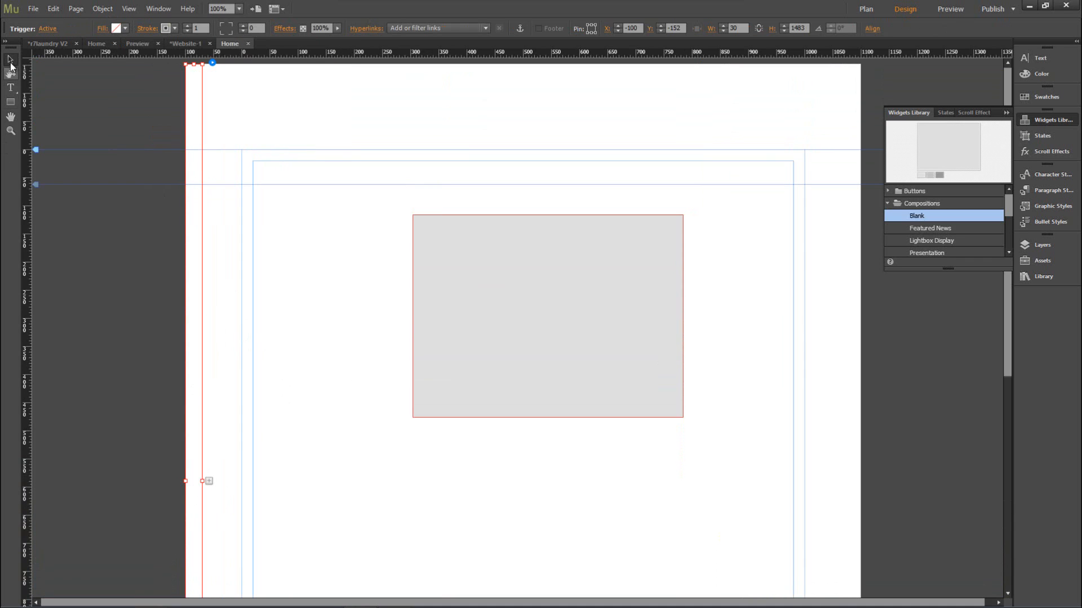
Draw a rectangle about 29 wide and 1447 high inside the trigger strip, starting at the top of the page
{"action": "left_click", "coordinate": [10, 102]}
{"action": "mouse_move", "coordinate": [185, 64]}
{"action": "left_mouse_down"}
{"action": "mouse_move", "coordinate": [203, 140]}
{"action": "mouse_move", "coordinate": [191, 355]}
{"action": "mouse_move", "coordinate": [219, 580]}
{"action": "mouse_move", "coordinate": [212, 595]}
{"action": "mouse_move", "coordinate": [187, 442]}
{"action": "mouse_move", "coordinate": [203, 379]}
{"action": "mouse_move", "coordinate": [194, 597]}
{"action": "mouse_move", "coordinate": [202, 534]}
{"action": "left_mouse_up"}
{"action": "scroll", "coordinate": [236, 392], "scroll_direction": "up", "scroll_amount": 6}
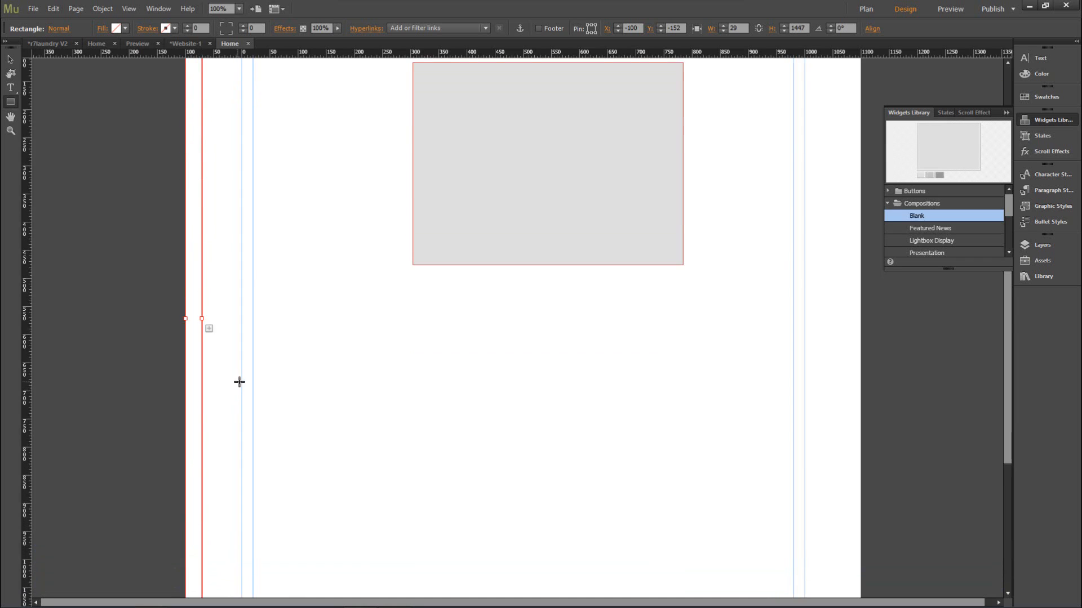
Compare the lower end of the trigger strip with the rectangle drawn inside it
{"action": "left_click", "coordinate": [125, 29]}
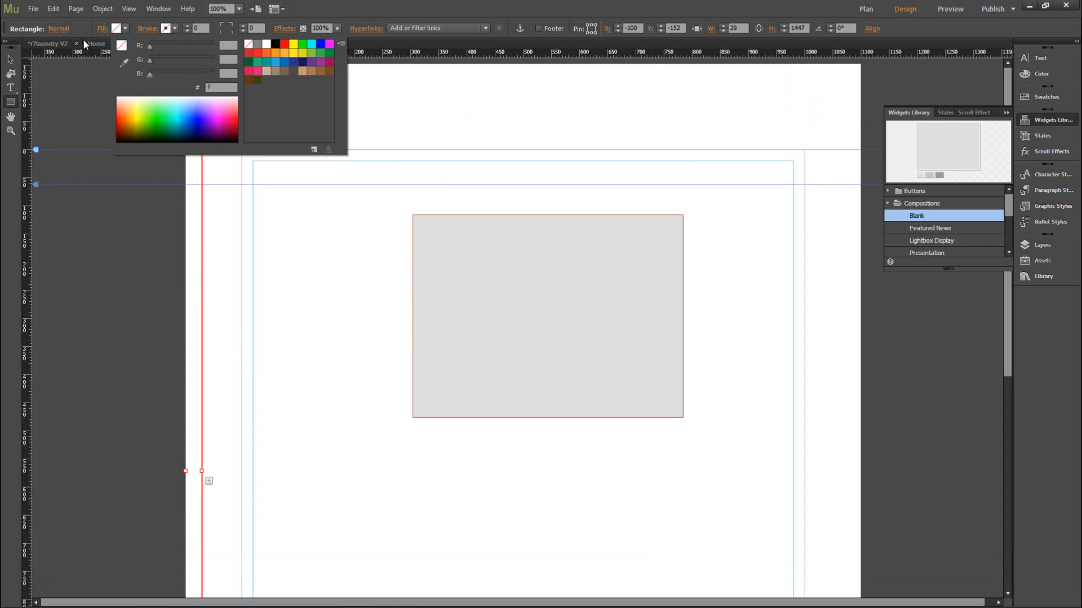
{"action": "left_click", "coordinate": [10, 59]}
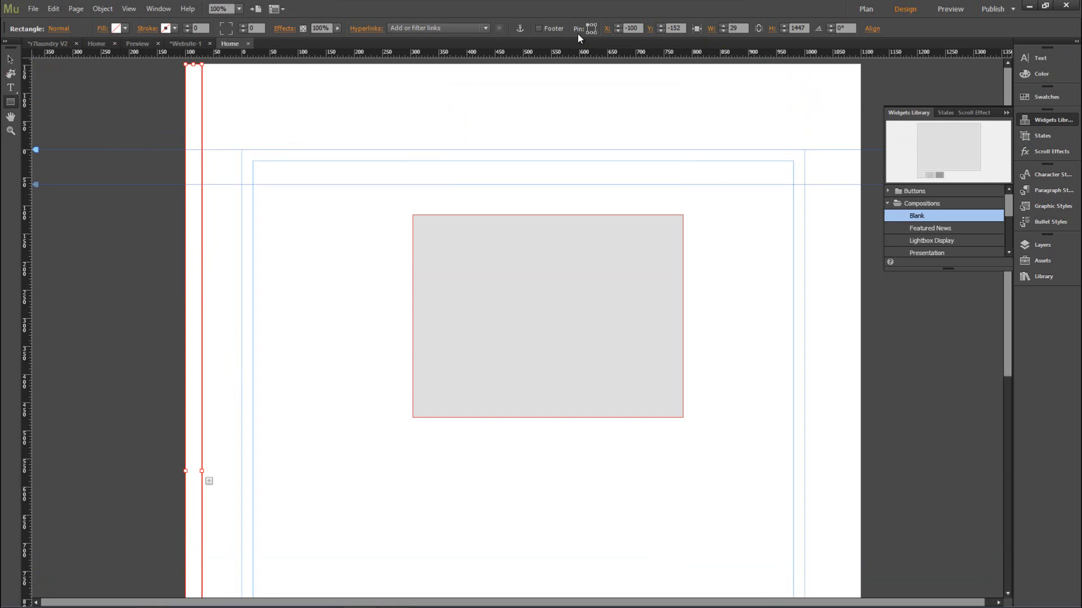
{"action": "scroll", "coordinate": [262, 437], "scroll_direction": "down", "scroll_amount": 6}
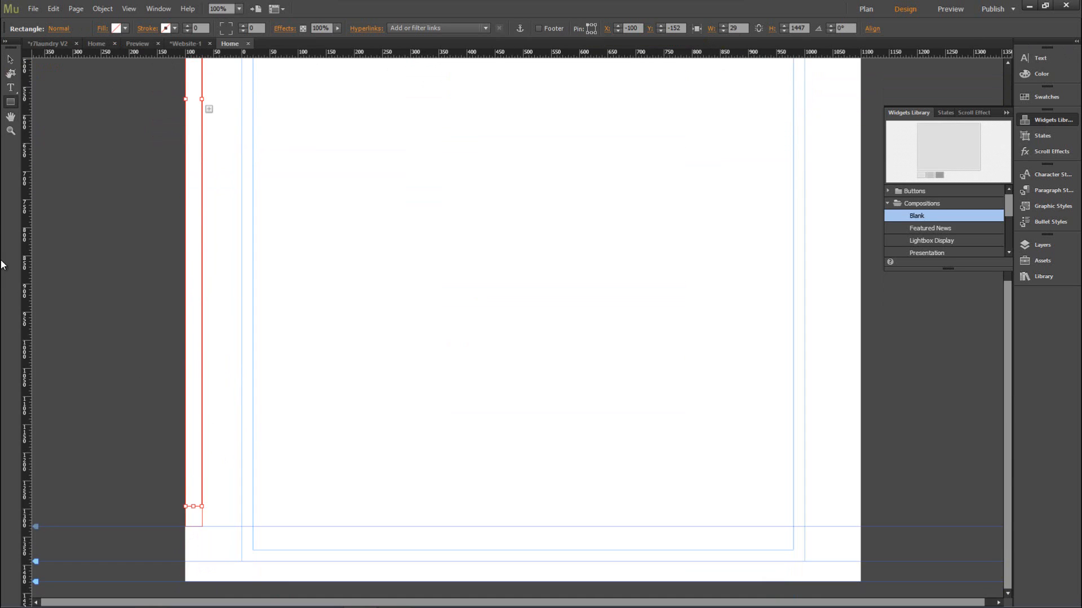
{"action": "left_click", "coordinate": [201, 517]}
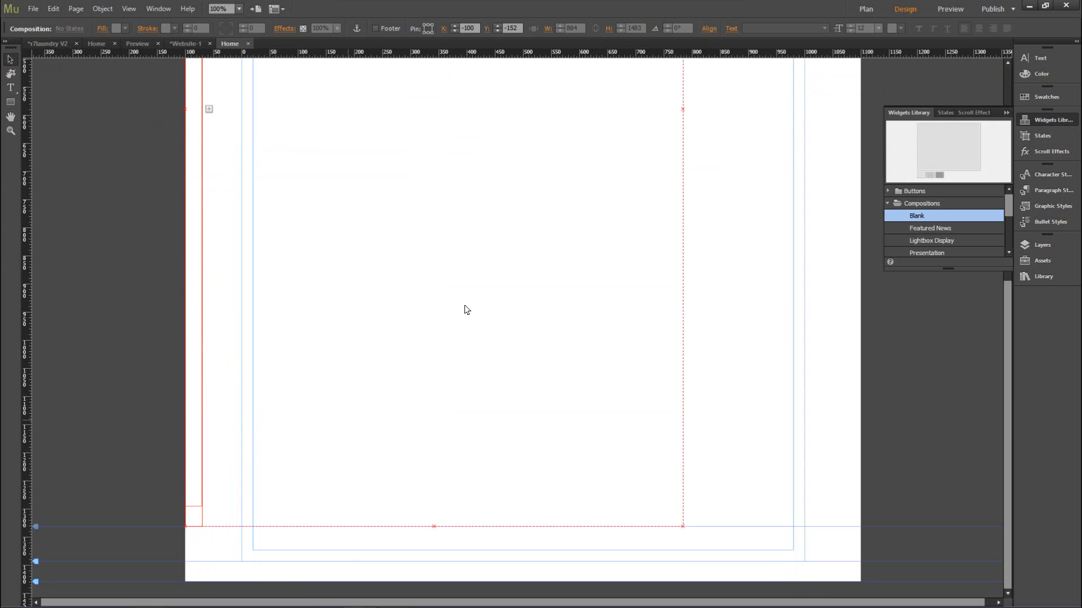
{"action": "left_click", "coordinate": [200, 520]}
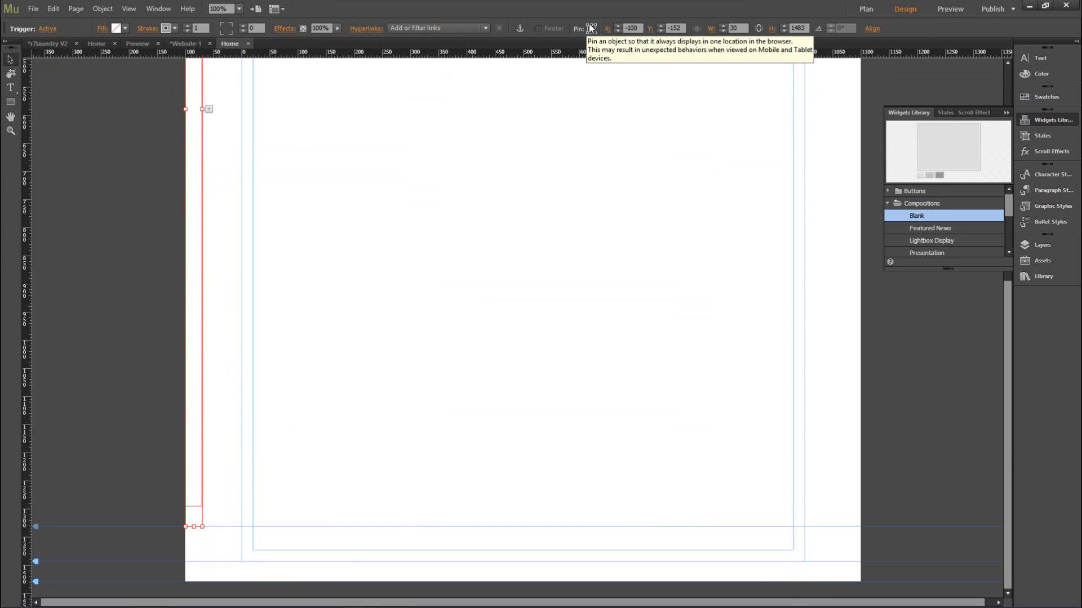
{"action": "left_click", "coordinate": [550, 296]}
{"action": "scroll", "coordinate": [508, 301], "scroll_direction": "up", "scroll_amount": 6}
{"action": "scroll", "coordinate": [466, 306], "scroll_direction": "up", "scroll_amount": 3}
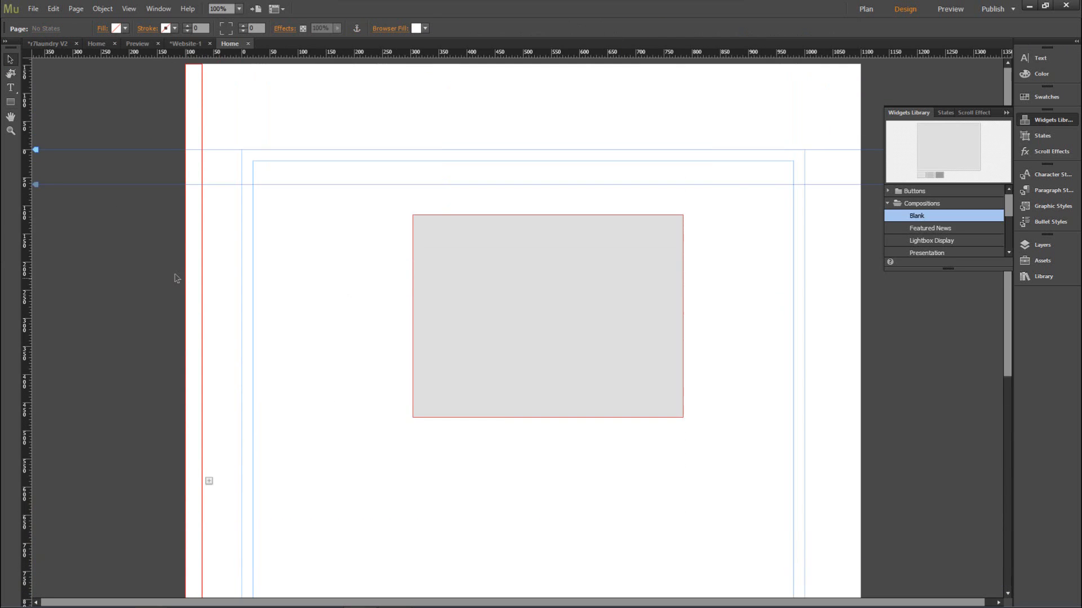
Fill the tall rectangle inside the trigger strip with the pinkish-red swatch
{"action": "left_click", "coordinate": [194, 231]}
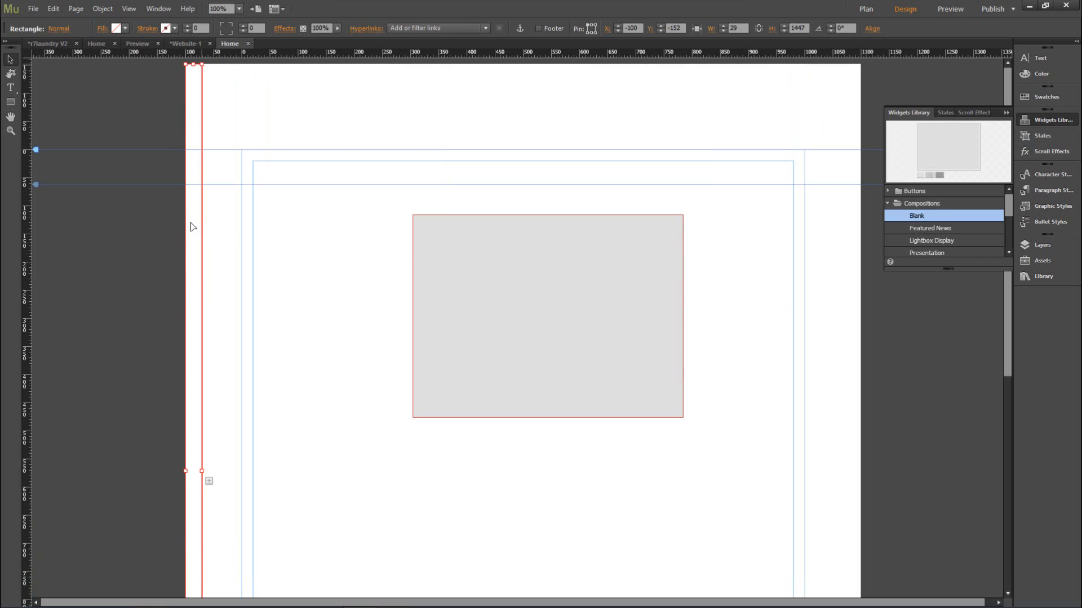
{"action": "left_click", "coordinate": [125, 28]}
{"action": "left_click", "coordinate": [234, 314]}
{"action": "left_click", "coordinate": [231, 307]}
{"action": "left_click", "coordinate": [194, 295]}
{"action": "left_click", "coordinate": [126, 28]}
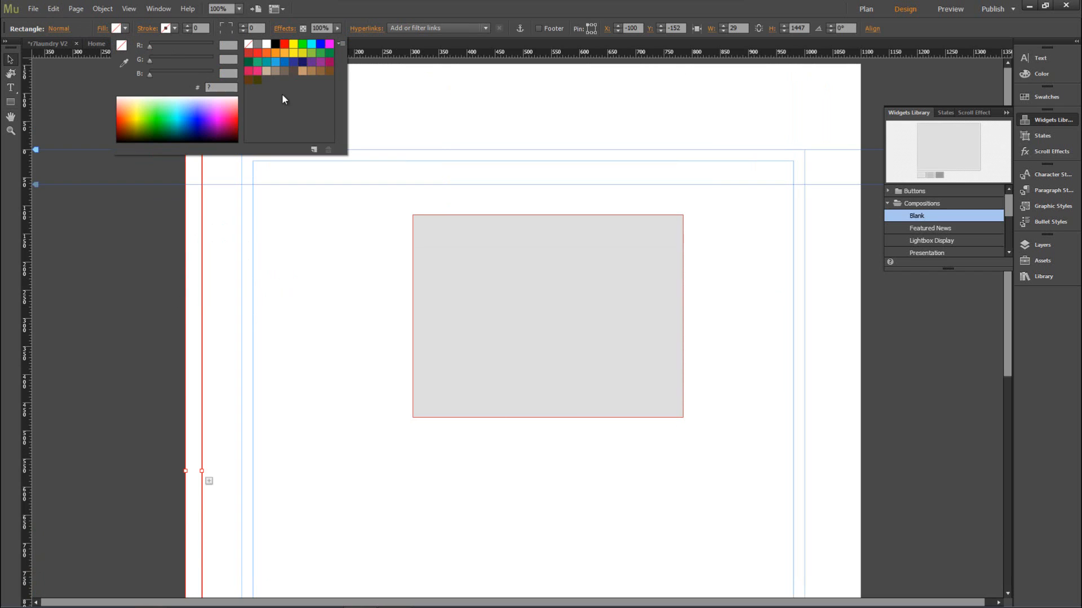
{"action": "left_click", "coordinate": [275, 62]}
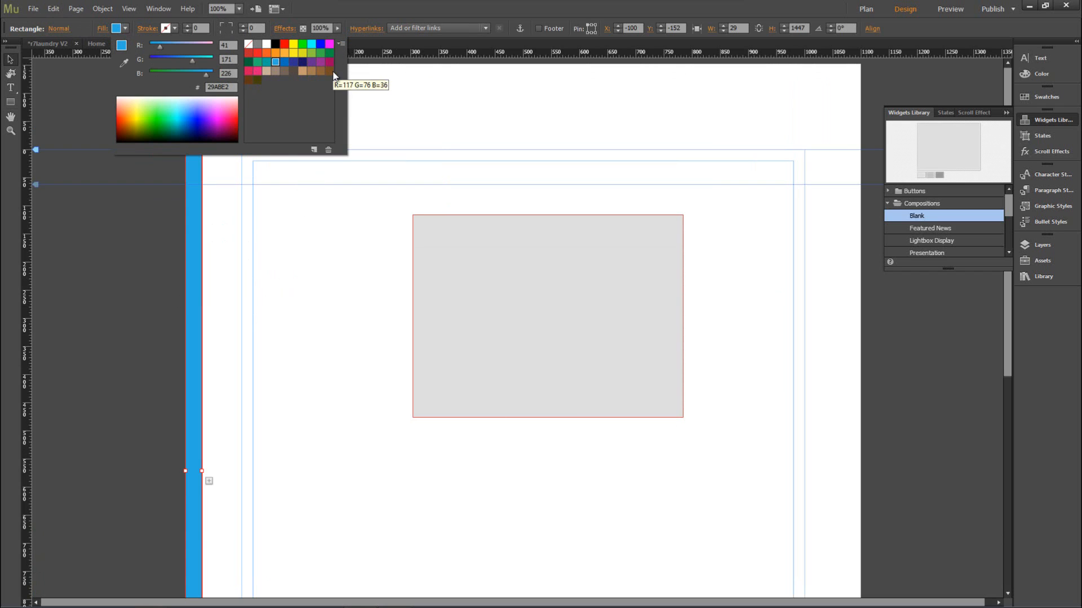
{"action": "left_click", "coordinate": [248, 70]}
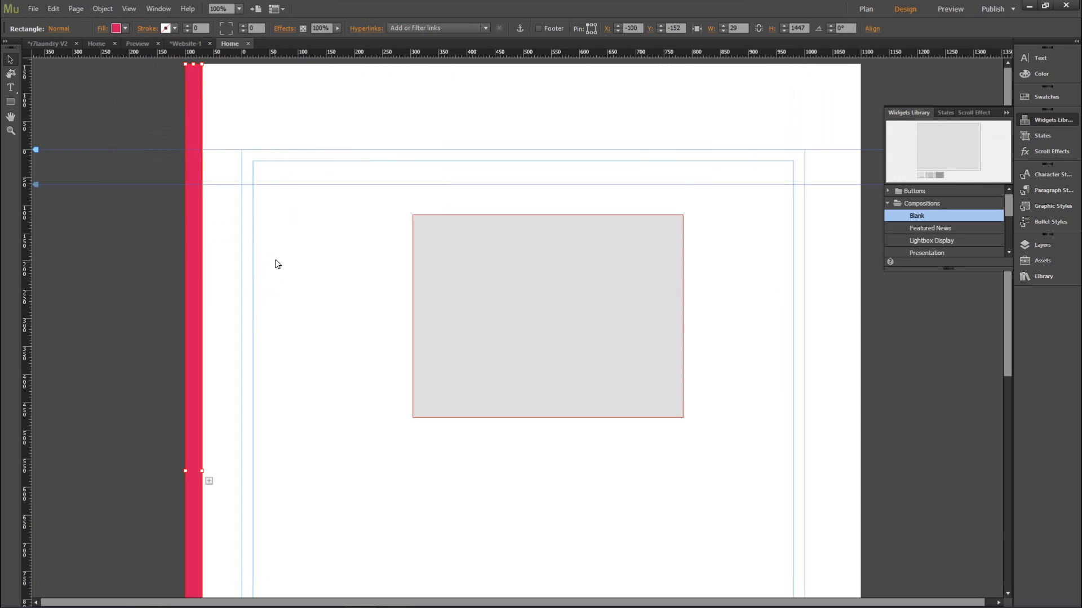
{"action": "left_click", "coordinate": [90, 369]}
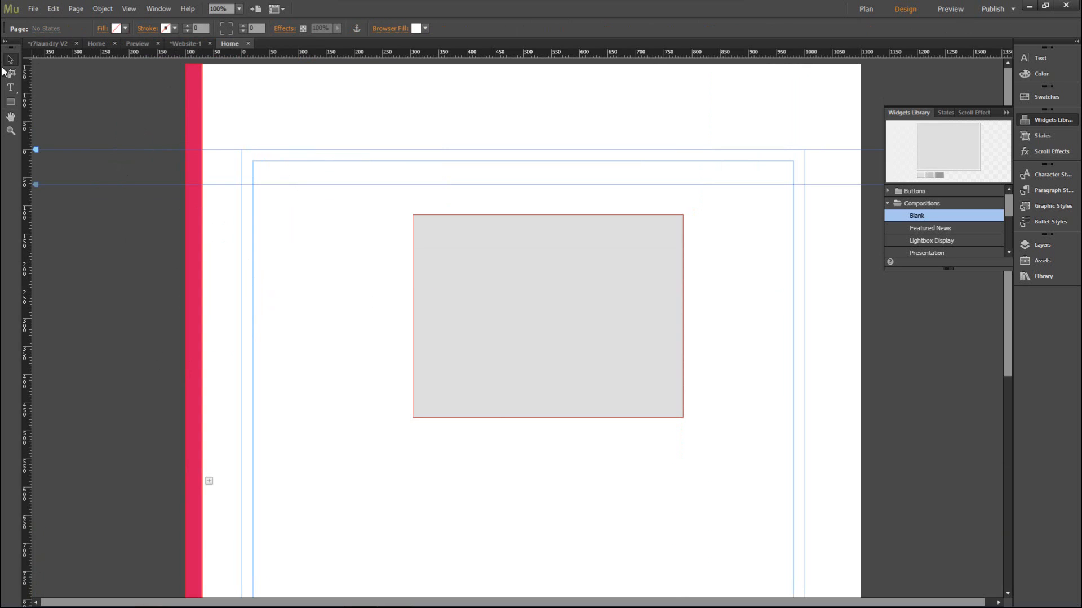
Draw a small rectangle about 29 wide and 36 high across the red strip at about Y 99 and fill it with beige C7B299
{"action": "left_click", "coordinate": [11, 102]}
{"action": "left_click_drag", "start_coordinate": [186, 205], "coordinate": [203, 226]}
{"action": "left_click", "coordinate": [126, 29]}
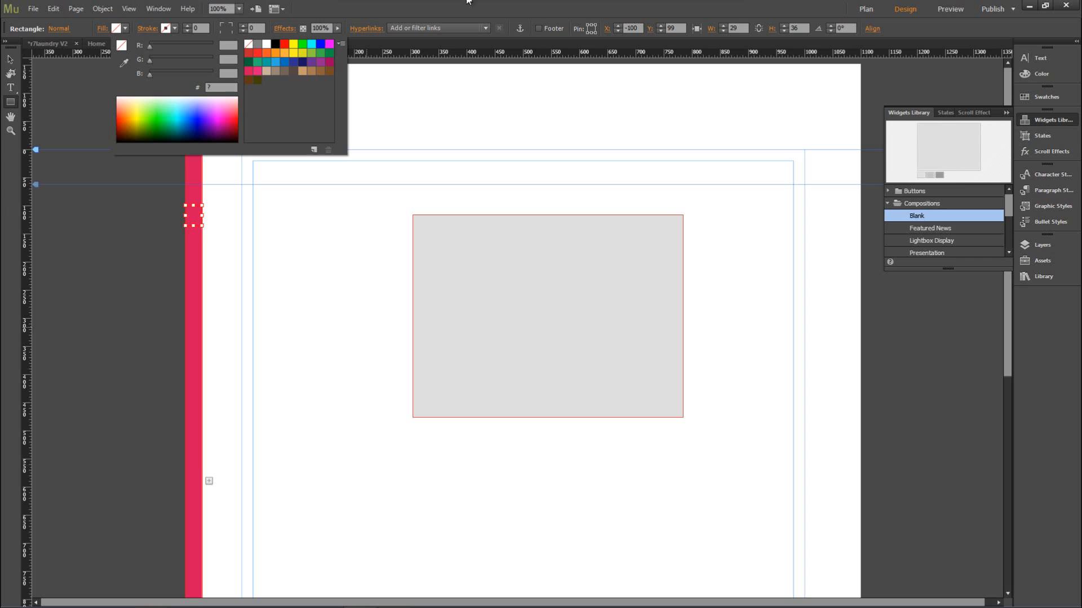
{"action": "left_click", "coordinate": [266, 71]}
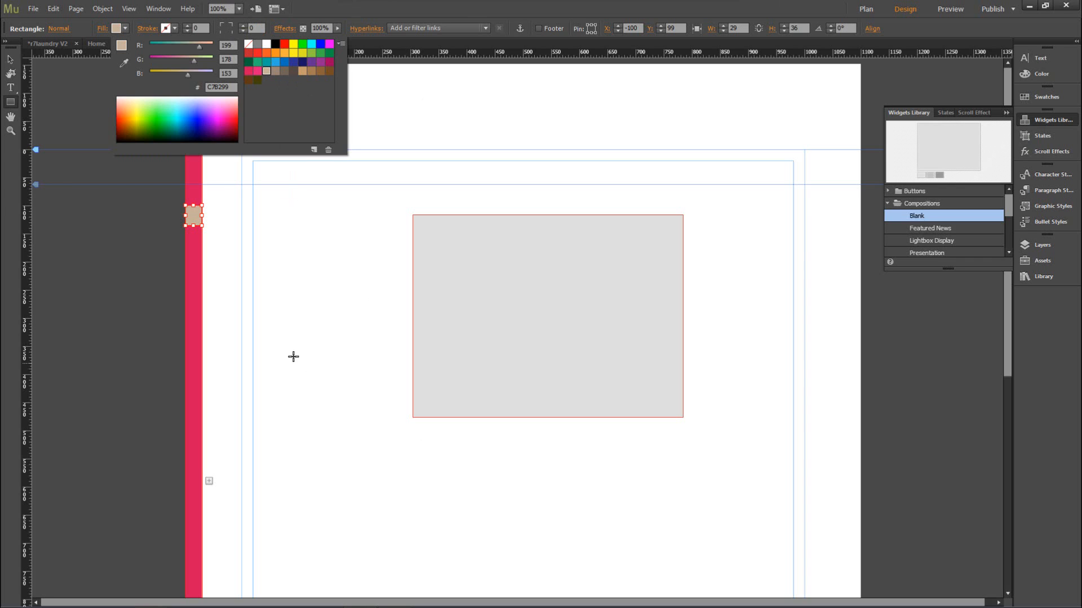
{"action": "left_click", "coordinate": [9, 60]}
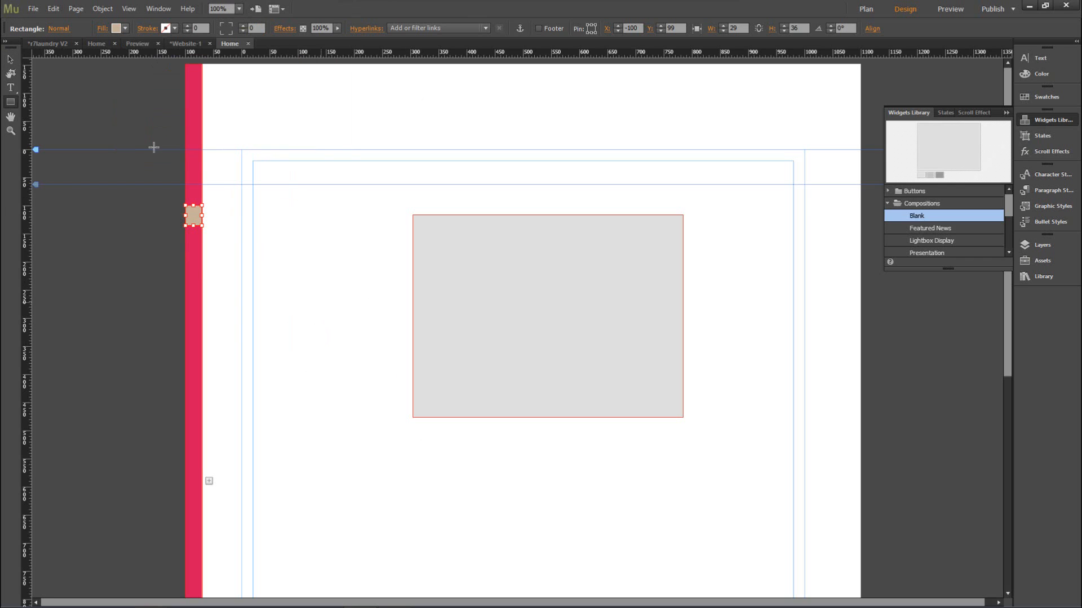
{"action": "left_click", "coordinate": [9, 60]}
{"action": "left_click", "coordinate": [321, 303]}
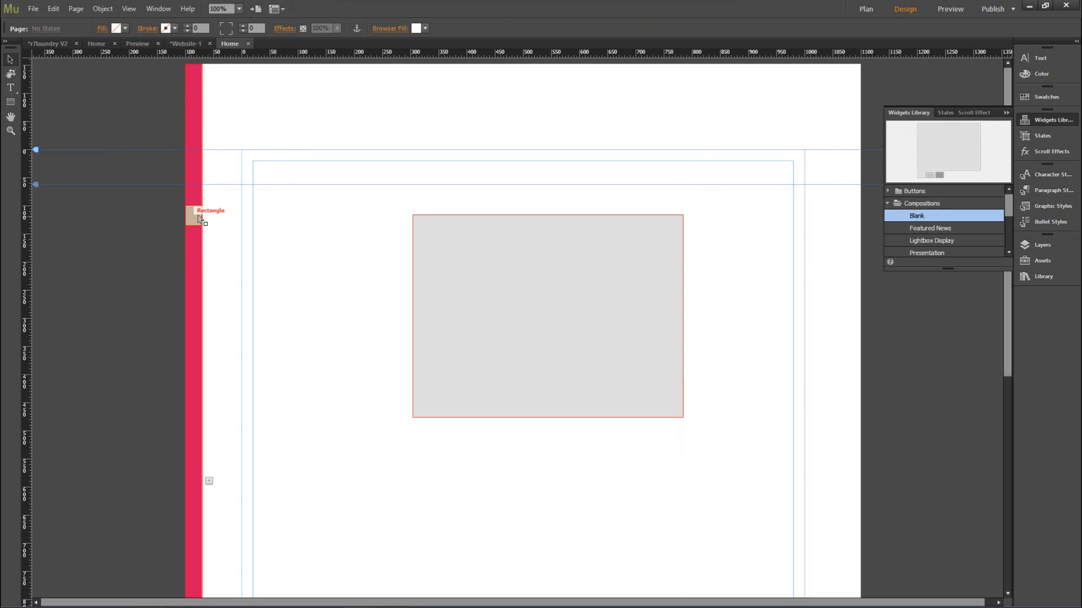
Add the image 1of5 lemurs.svg as the fill of the small beige rectangle
{"action": "left_click", "coordinate": [193, 215]}
{"action": "left_click", "coordinate": [101, 28]}
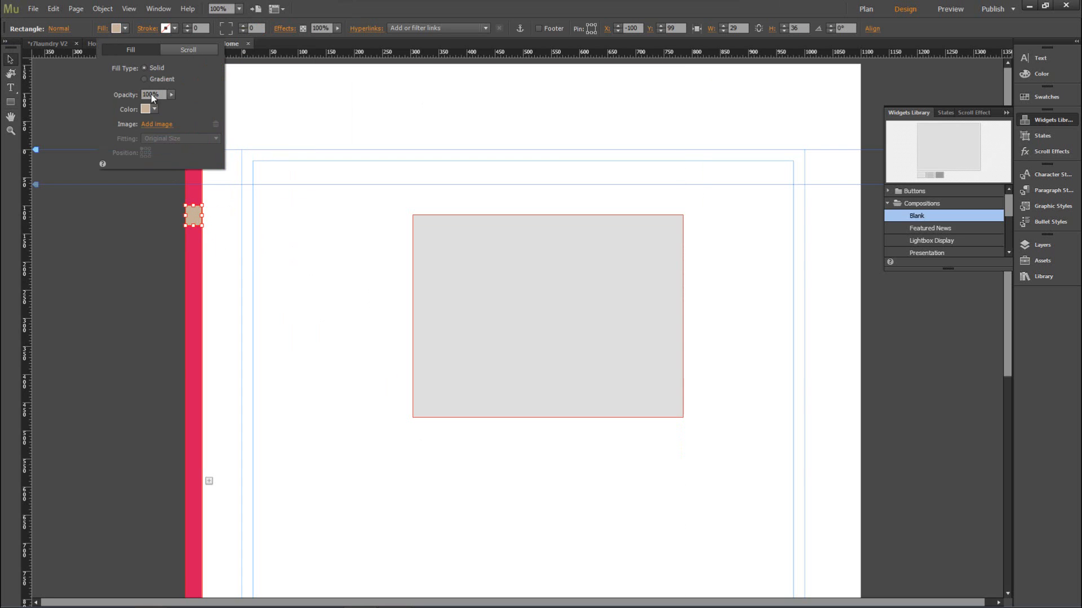
{"action": "left_click", "coordinate": [150, 124]}
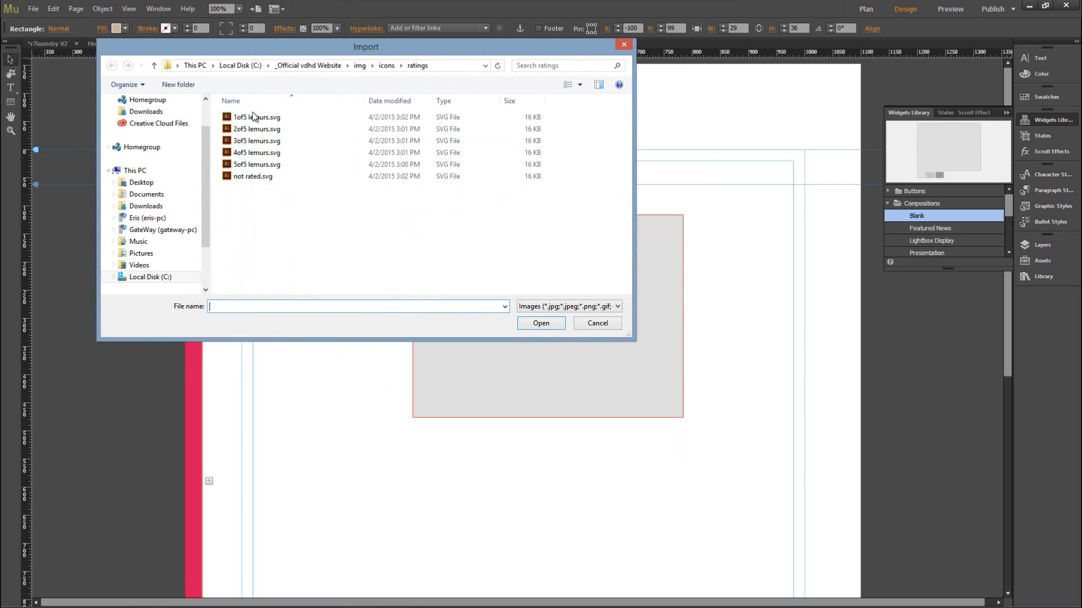
{"action": "left_click", "coordinate": [250, 117]}
{"action": "left_click", "coordinate": [539, 322]}
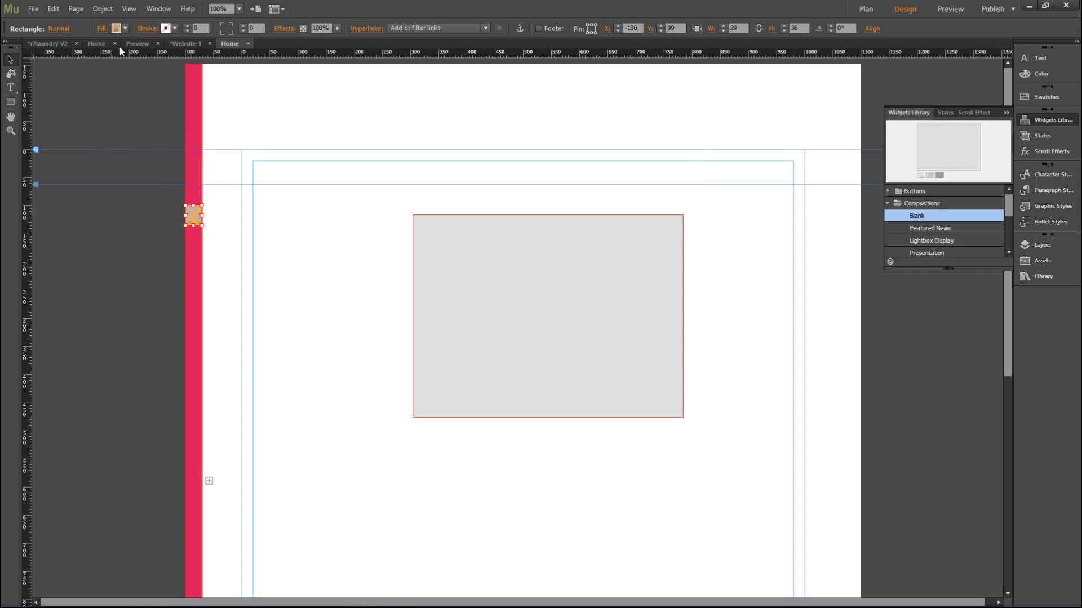
Set the fitting of the small rectangle's fill image to Scale To Fill
{"action": "left_click", "coordinate": [116, 29]}
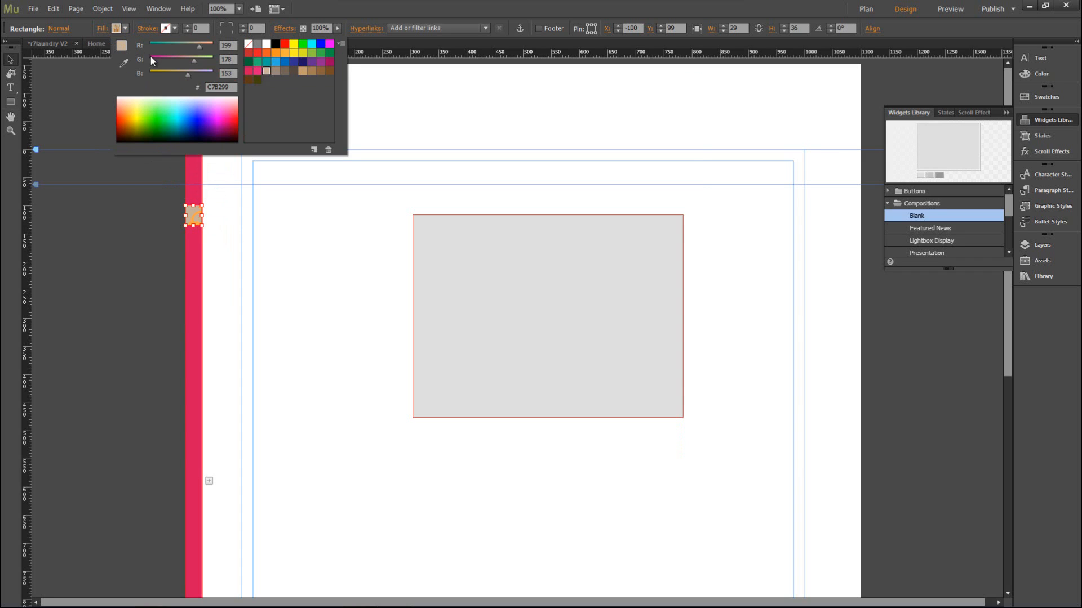
{"action": "left_click", "coordinate": [99, 29]}
{"action": "left_click", "coordinate": [161, 138]}
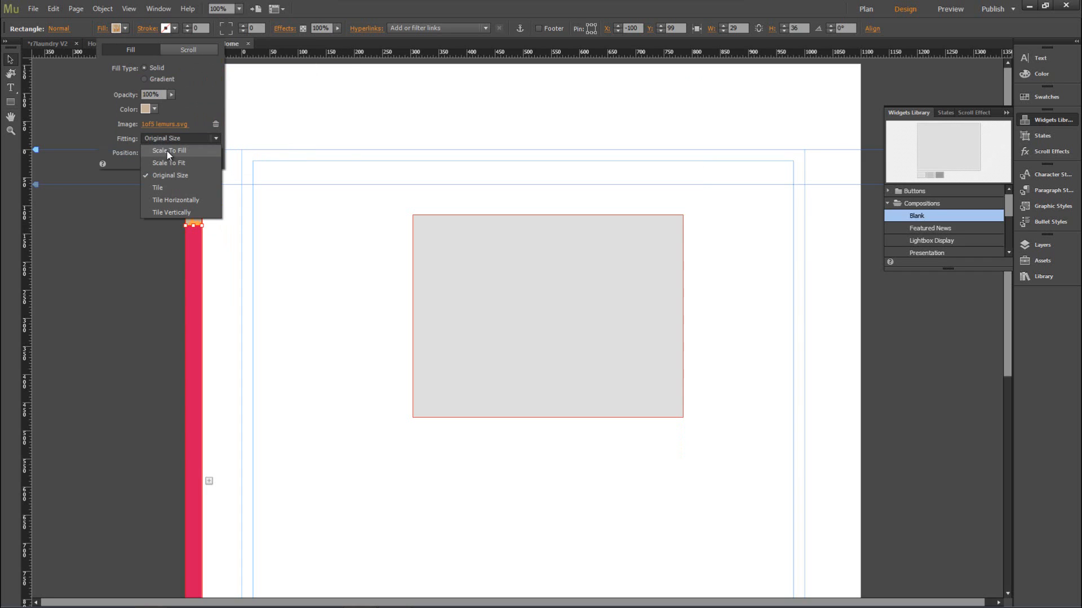
{"action": "left_click", "coordinate": [165, 151]}
{"action": "left_click", "coordinate": [146, 154]}
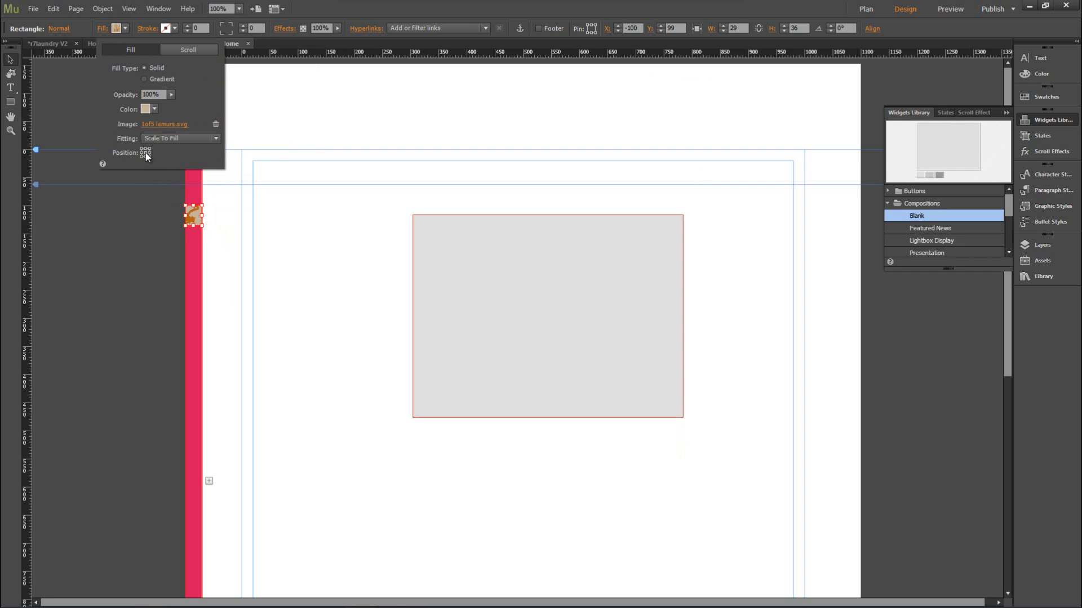
{"action": "left_click", "coordinate": [345, 293]}
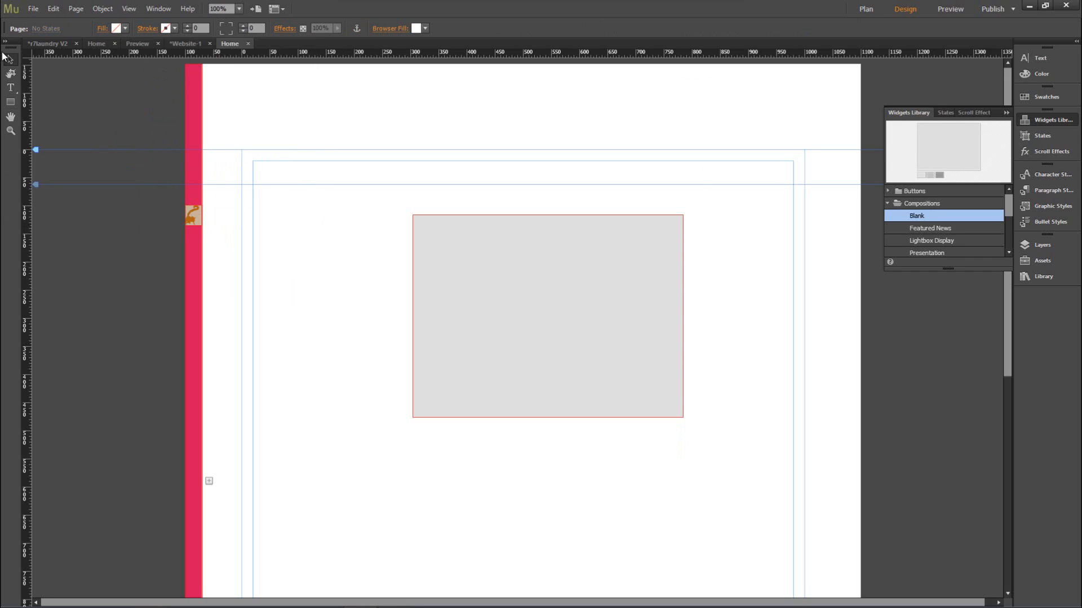
{"action": "left_click", "coordinate": [200, 219]}
{"action": "left_click", "coordinate": [295, 256]}
{"action": "left_click_drag", "start_coordinate": [193, 214], "coordinate": [191, 160]}
{"action": "key", "text": "ctrl+z"}
{"action": "key", "text": "ctrl+z"}
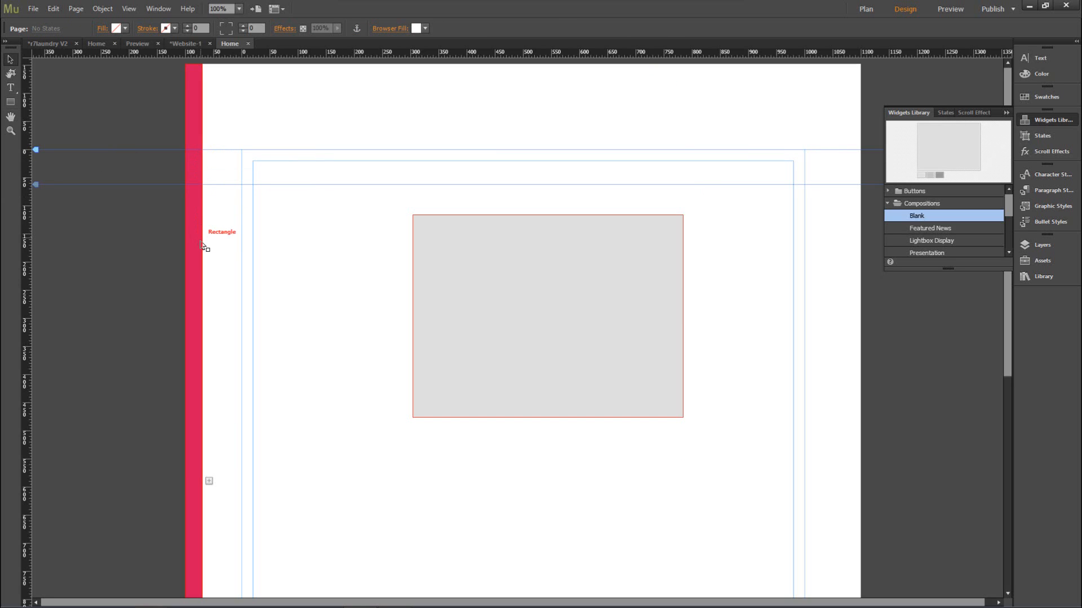
{"action": "key", "text": "ctrl+shift+z"}
Move the small image rectangle up the red strip to X -100, Y 0
{"action": "mouse_move", "coordinate": [194, 214]}
{"action": "left_mouse_down"}
{"action": "mouse_move", "coordinate": [194, 161]}
{"action": "mouse_move", "coordinate": [225, 161]}
{"action": "mouse_move", "coordinate": [191, 154]}
{"action": "mouse_move", "coordinate": [193, 169]}
{"action": "mouse_move", "coordinate": [193, 160]}
{"action": "mouse_move", "coordinate": [265, 164]}
{"action": "mouse_move", "coordinate": [187, 159]}
{"action": "left_mouse_up"}
{"action": "left_click", "coordinate": [194, 159]}
{"action": "left_click", "coordinate": [195, 158]}
{"action": "left_click", "coordinate": [192, 158]}
{"action": "left_click", "coordinate": [193, 158]}
{"action": "left_click", "coordinate": [195, 159]}
{"action": "left_click", "coordinate": [251, 160]}
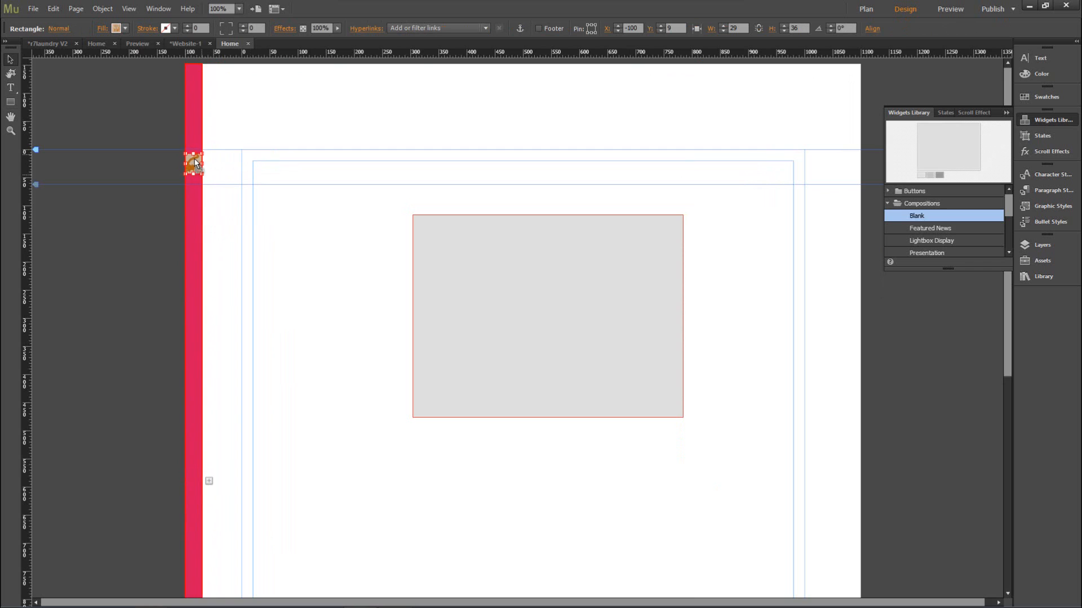
{"action": "left_click", "coordinate": [309, 282]}
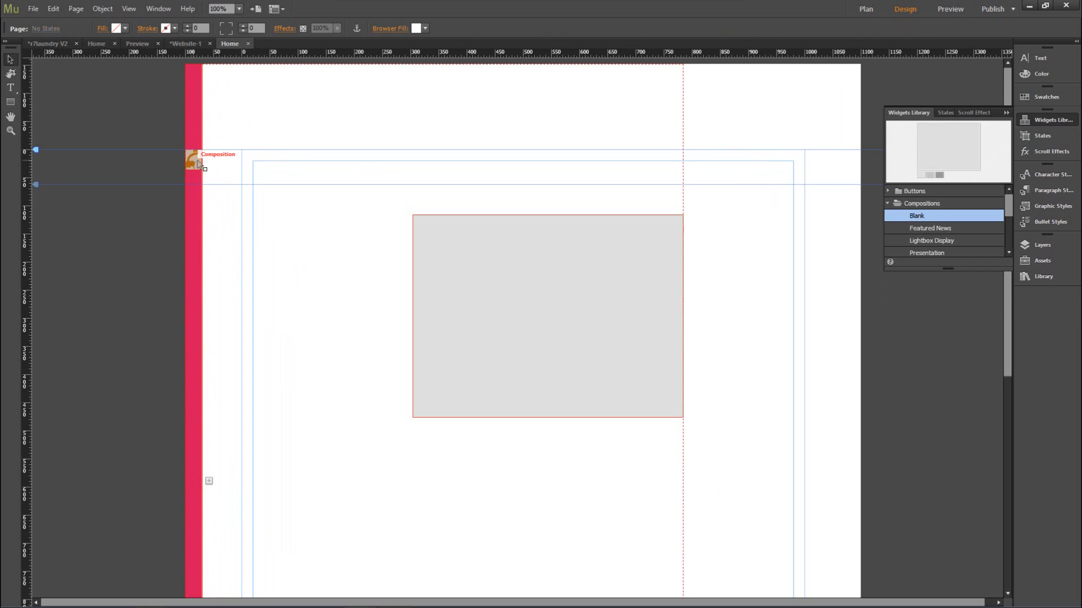
Switch to Chrome to examine the menu icon and its slide-out panel in the r7laundry-v2 preview
{"action": "mouse_move", "coordinate": [220, 607]}
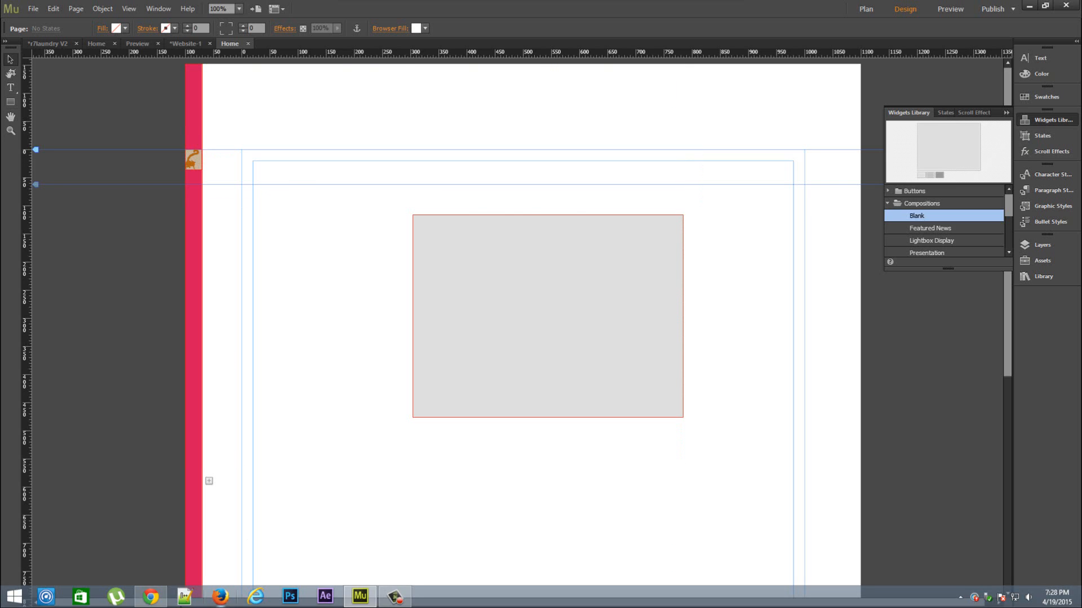
{"action": "left_click", "coordinate": [151, 597]}
{"action": "left_click", "coordinate": [11, 148]}
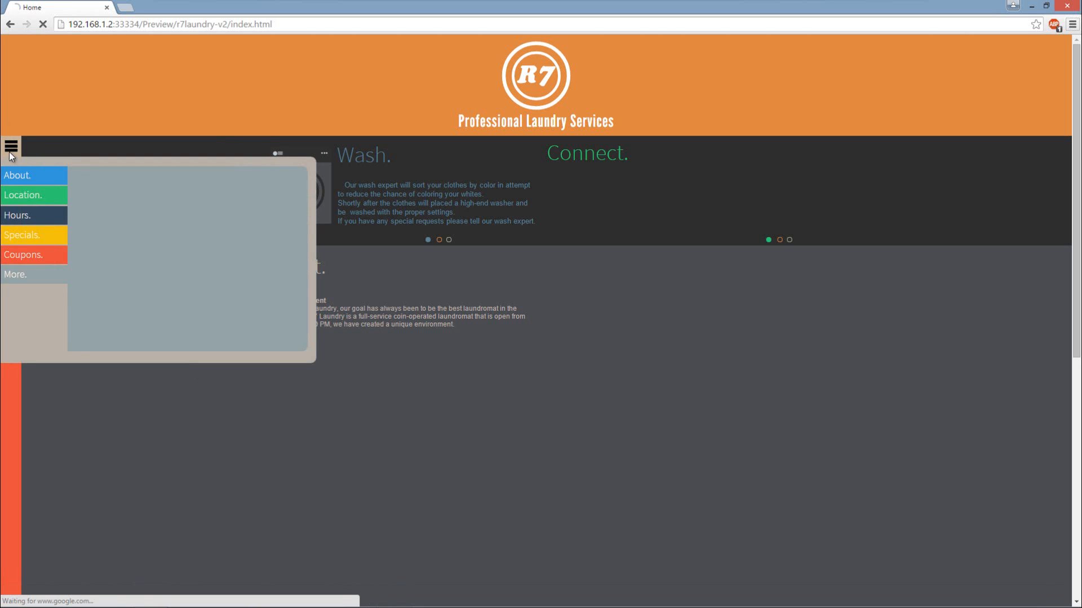
{"action": "left_click", "coordinate": [10, 156]}
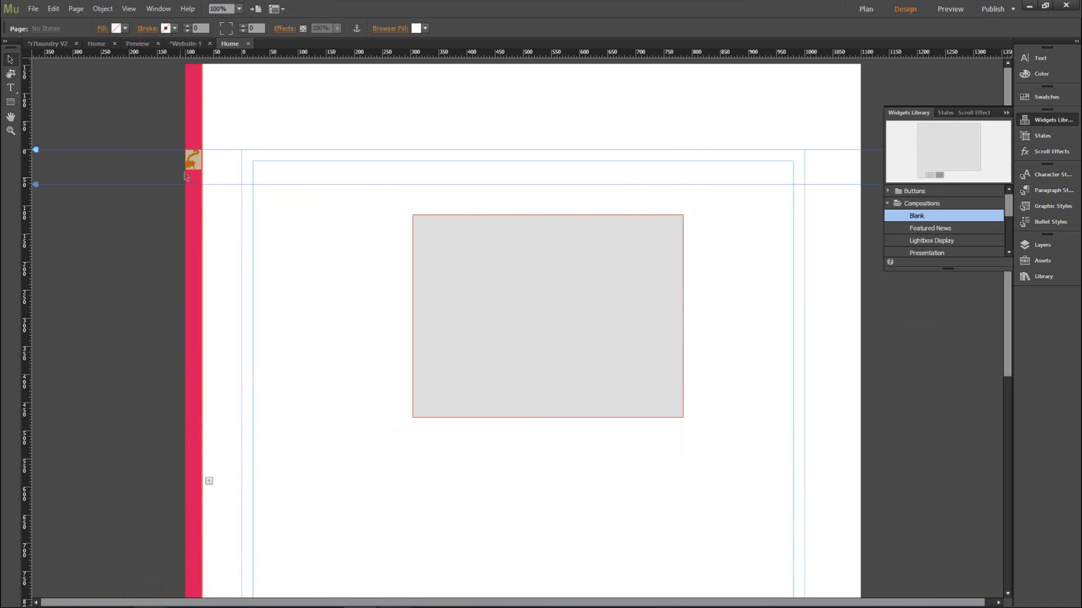
Move the grey target container flush against the red strip, with its top edge level with the small image rectangle
{"action": "left_click", "coordinate": [193, 162]}
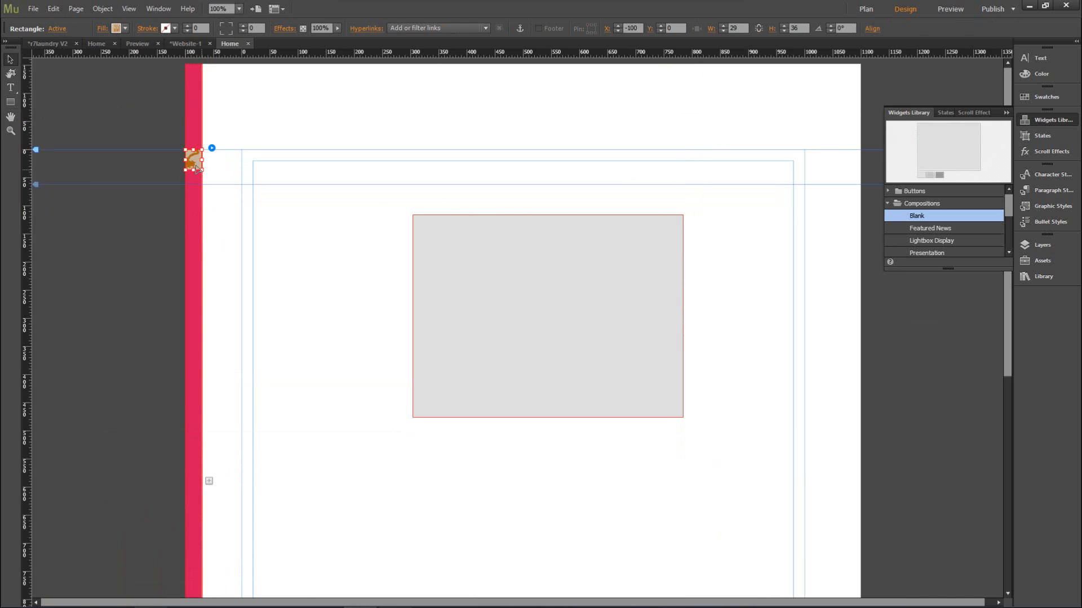
{"action": "left_click", "coordinate": [199, 219]}
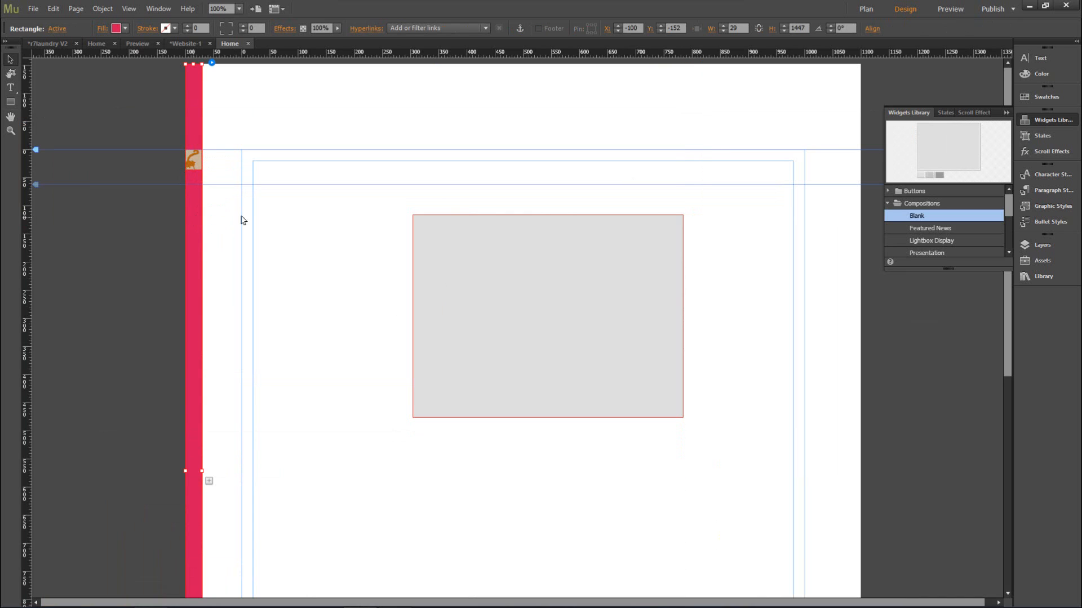
{"action": "left_click", "coordinate": [557, 274]}
{"action": "left_click_drag", "start_coordinate": [557, 275], "coordinate": [338, 212]}
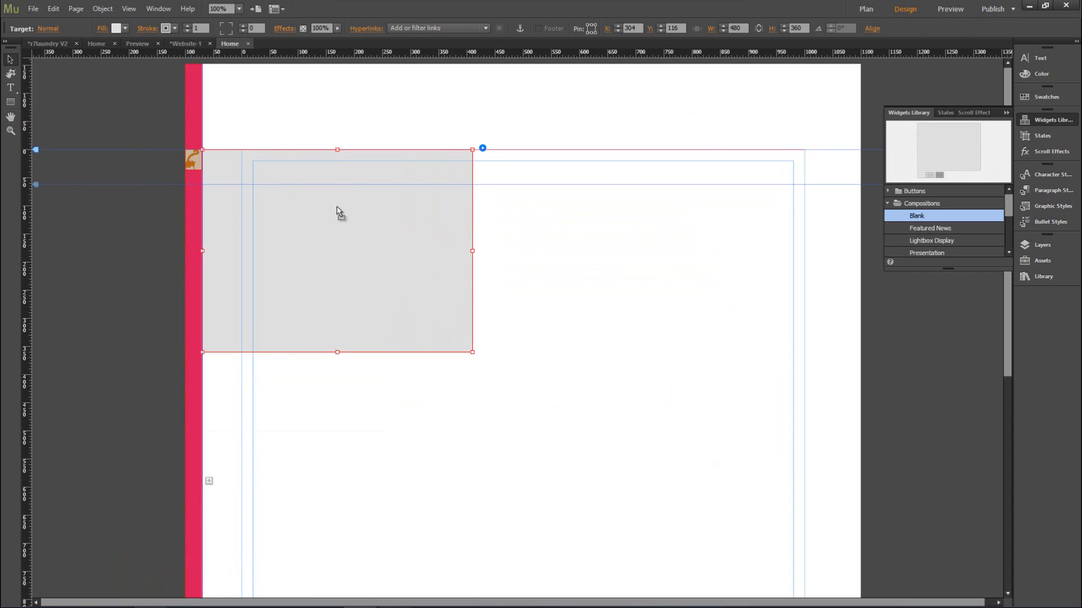
Set the side menu composition's Show Target option to On Rollover
{"action": "left_click", "coordinate": [483, 148]}
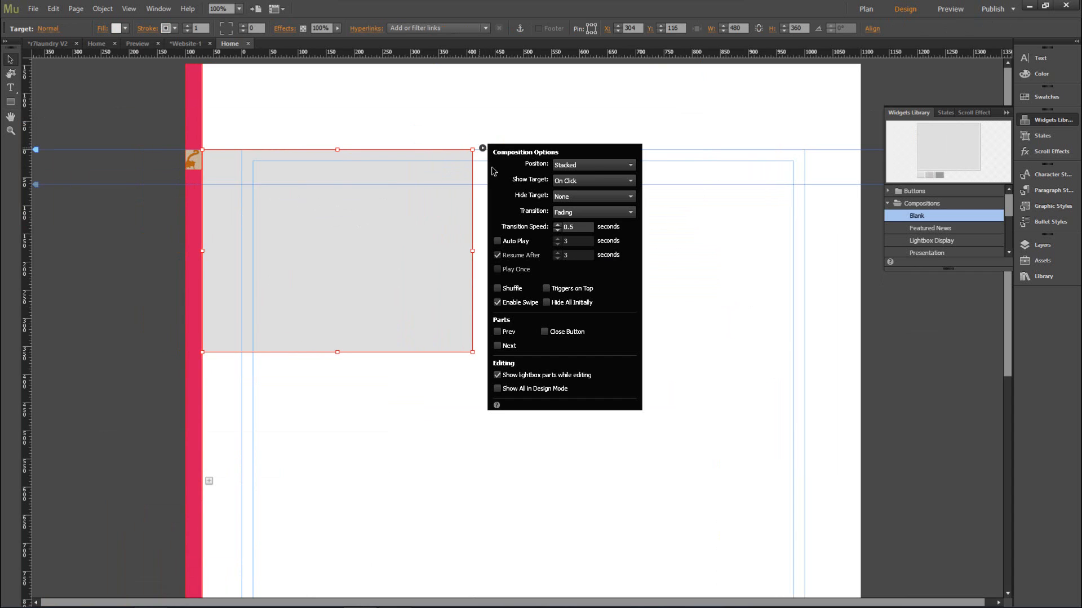
{"action": "left_click", "coordinate": [587, 214]}
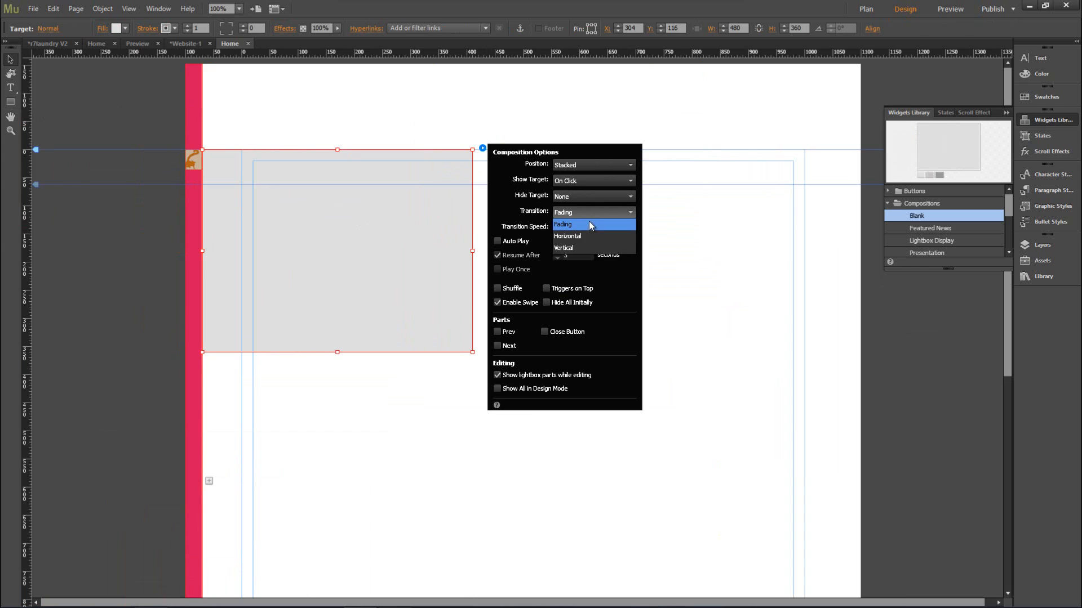
{"action": "left_click", "coordinate": [611, 278]}
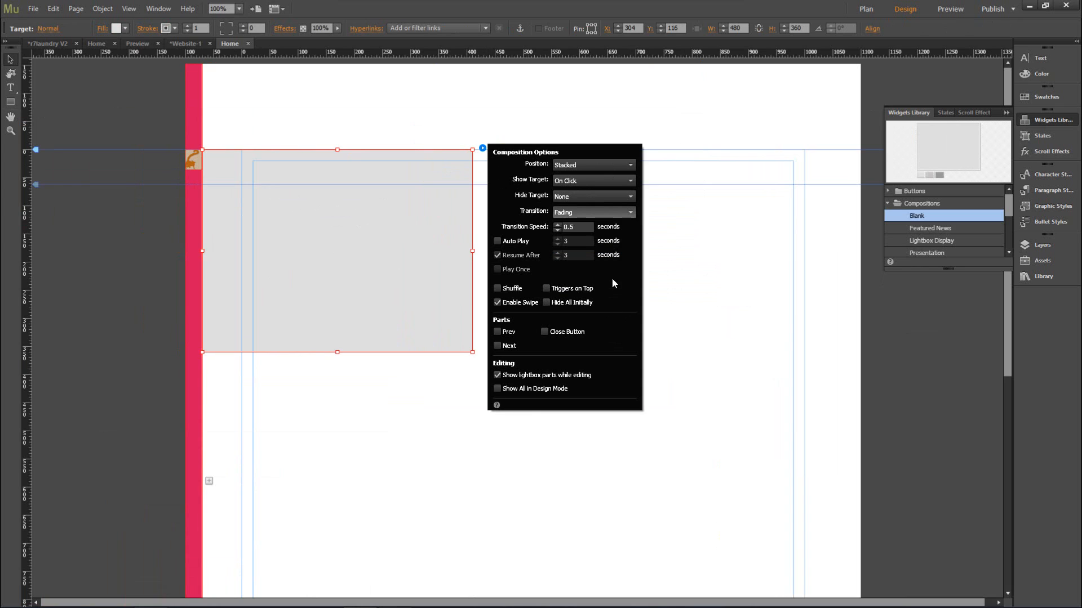
{"action": "left_click", "coordinate": [570, 184]}
{"action": "left_click", "coordinate": [574, 190]}
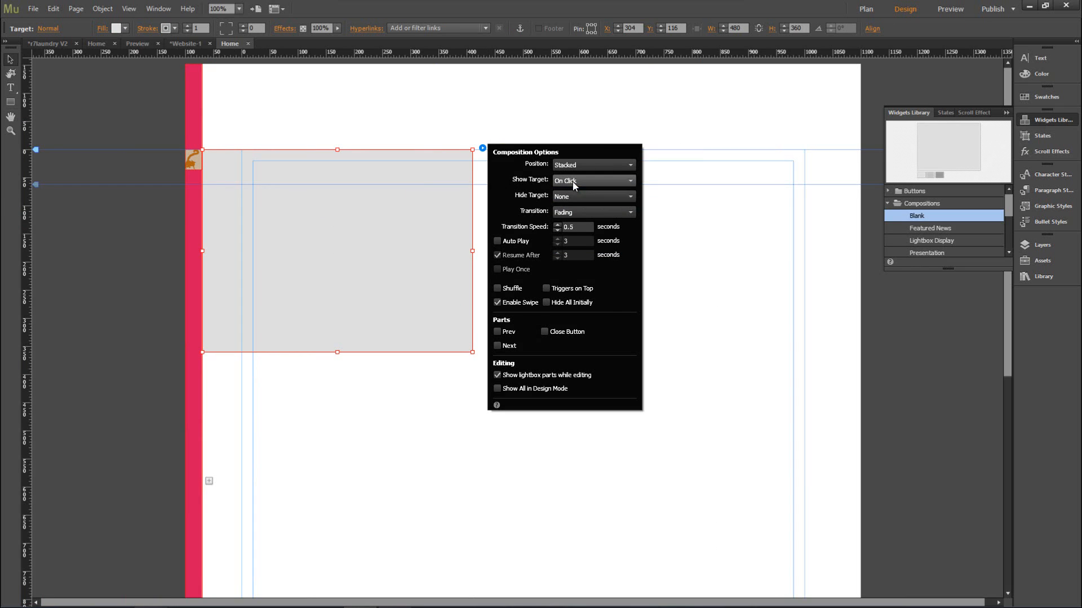
{"action": "left_click", "coordinate": [575, 182]}
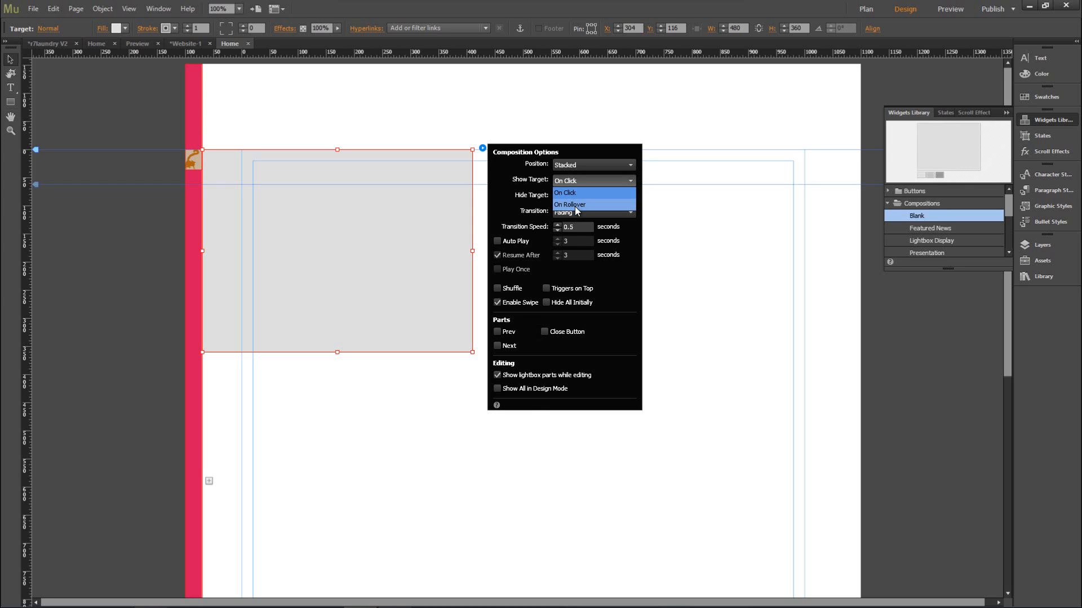
{"action": "left_click", "coordinate": [576, 206]}
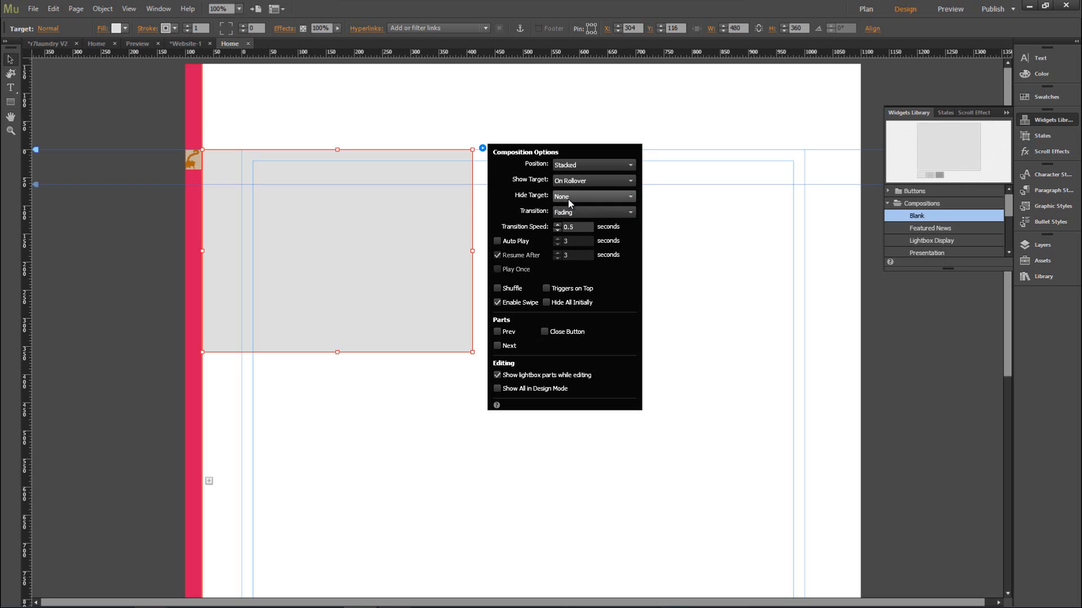
Set the composition's Hide Target to On Rollout of Trigger and Target and turn off Enable Swipe
{"action": "left_click", "coordinate": [570, 198]}
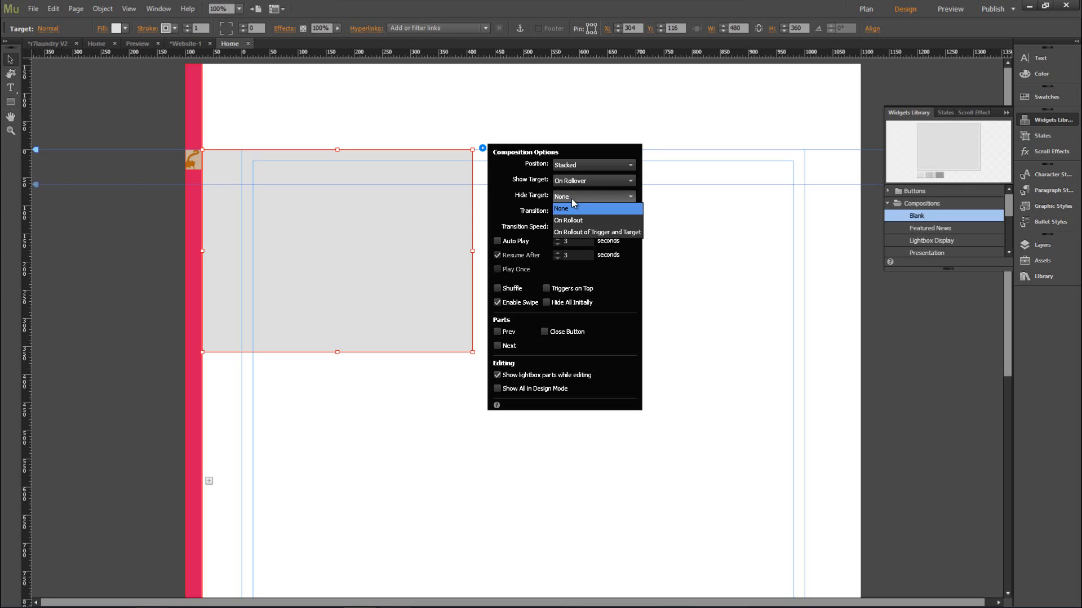
{"action": "left_click", "coordinate": [610, 233]}
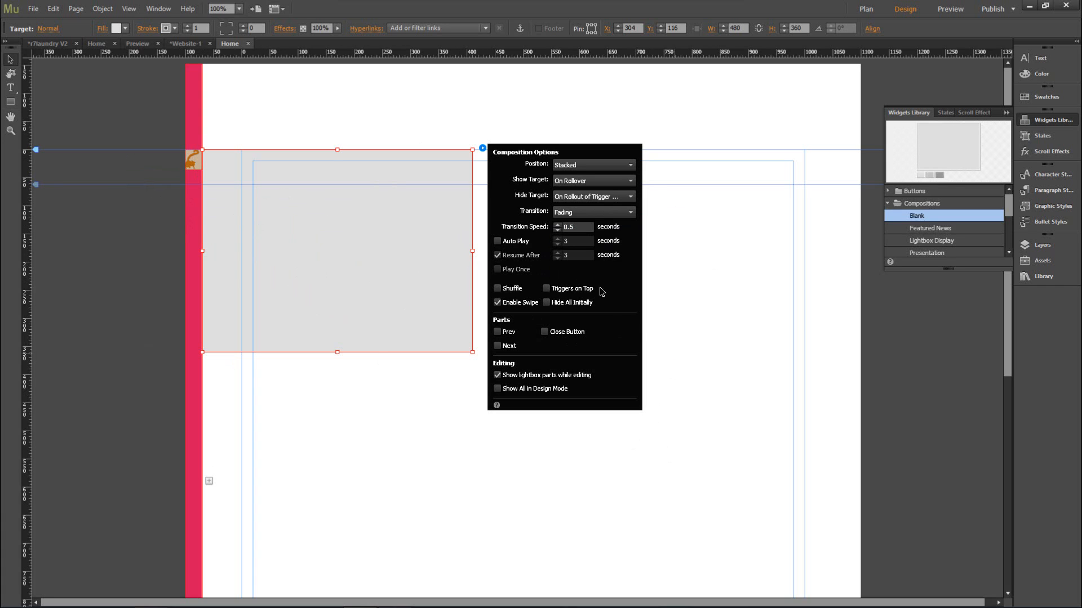
{"action": "left_click", "coordinate": [497, 302]}
{"action": "left_click", "coordinate": [727, 251]}
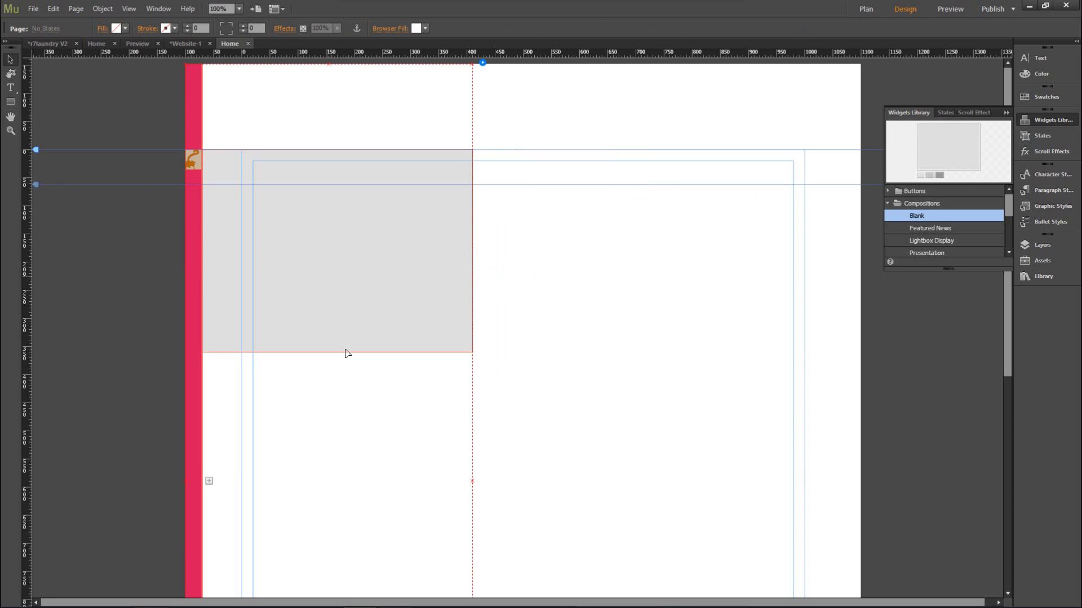
Extend the grey target container downward to a height of 424 px and round its two right corners with a radius of 10
{"action": "left_click", "coordinate": [350, 293]}
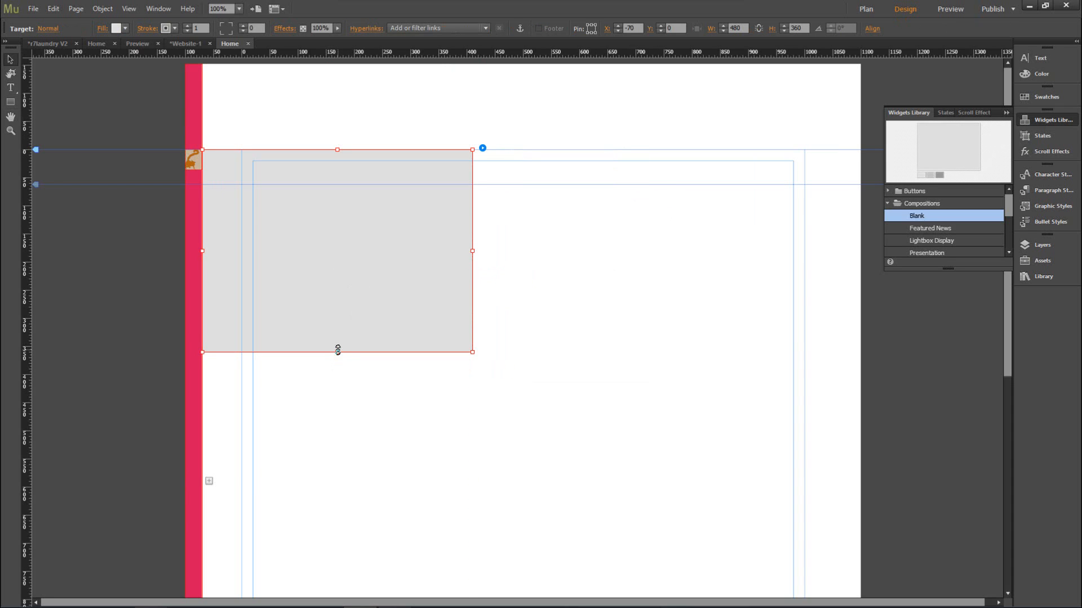
{"action": "left_click_drag", "start_coordinate": [337, 352], "coordinate": [337, 389]}
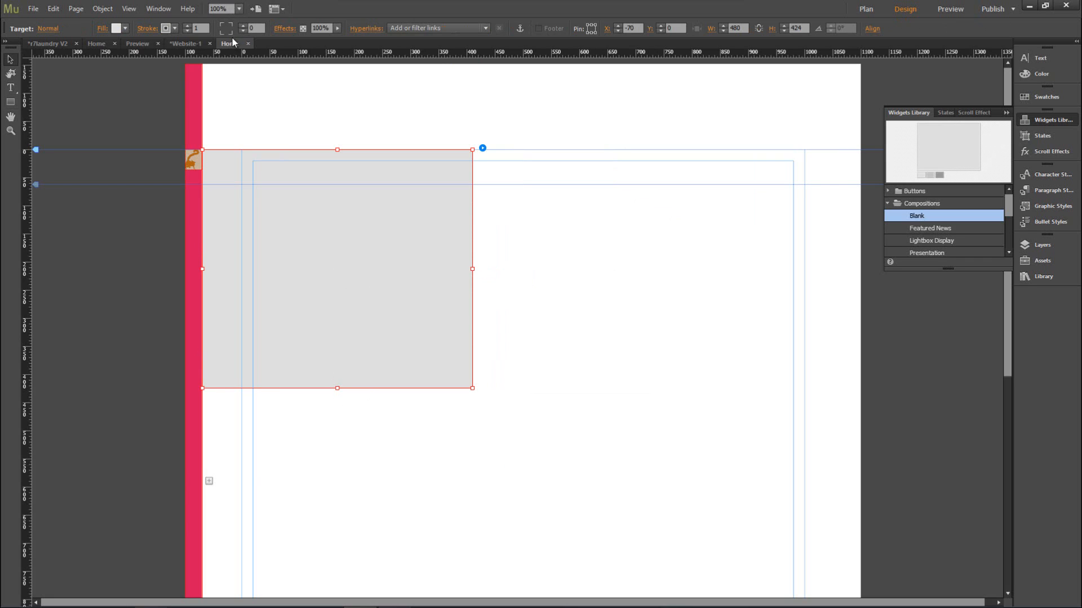
{"action": "left_click", "coordinate": [681, 317]}
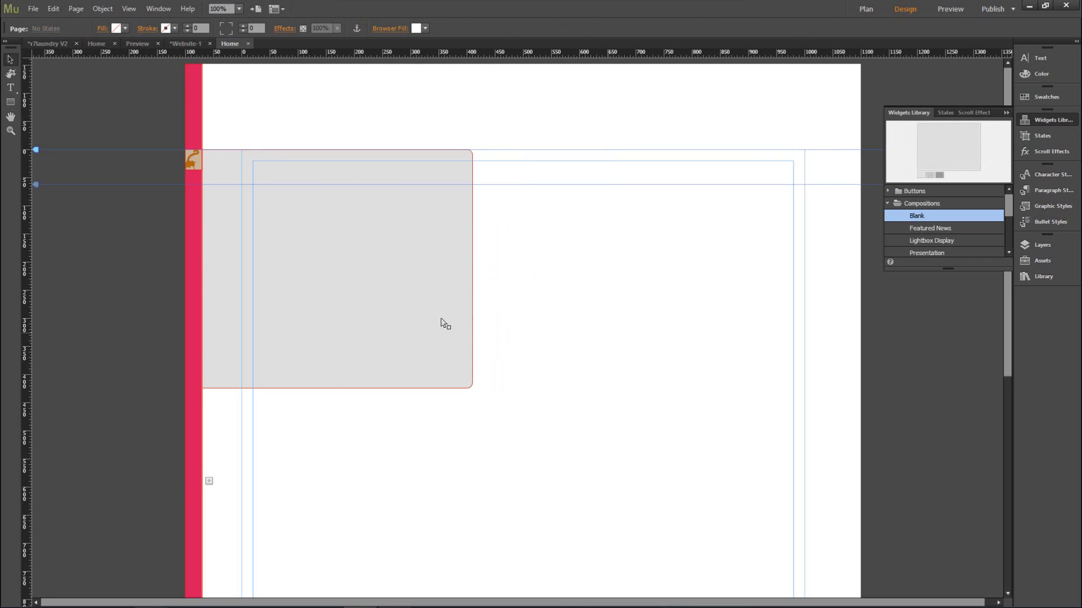
Fill the target container with the tan swatch R=199 G=178 B=153
{"action": "left_click", "coordinate": [441, 318]}
{"action": "left_click", "coordinate": [423, 319]}
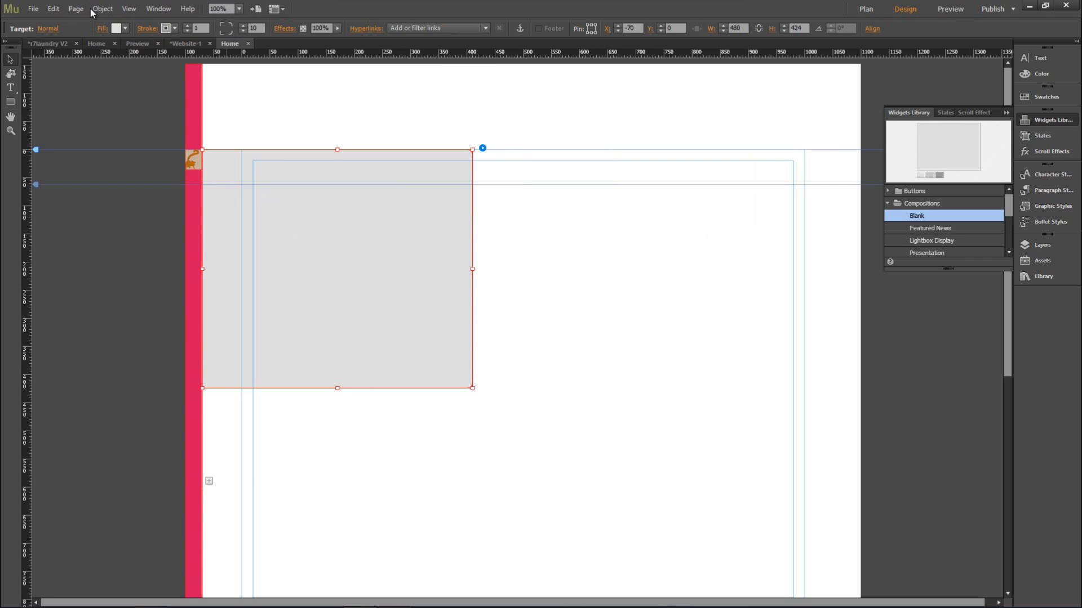
{"action": "left_click", "coordinate": [125, 28]}
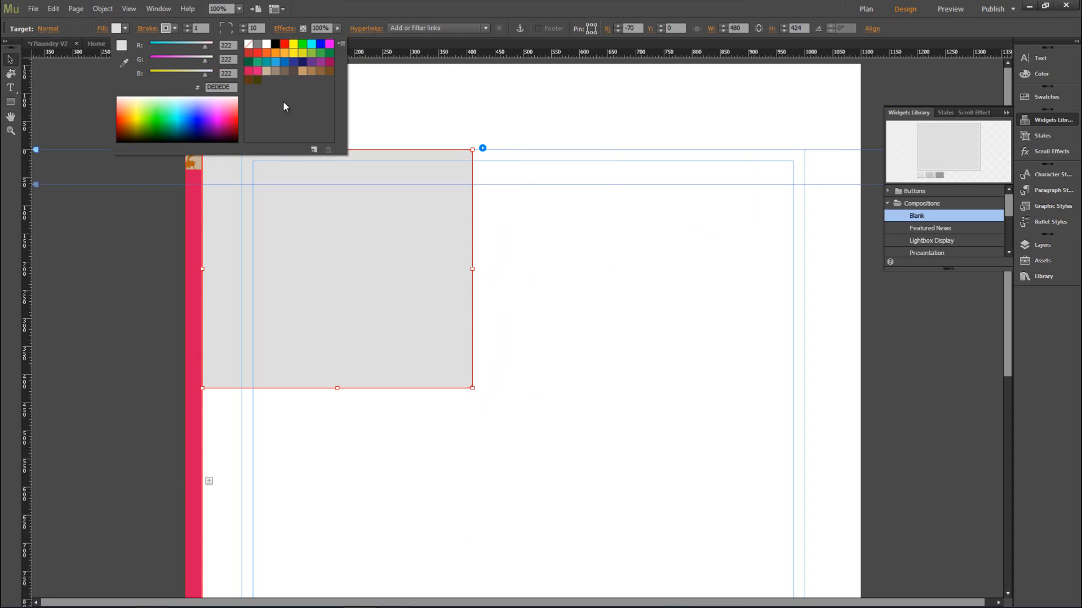
{"action": "left_click", "coordinate": [280, 70]}
{"action": "left_click", "coordinate": [570, 375]}
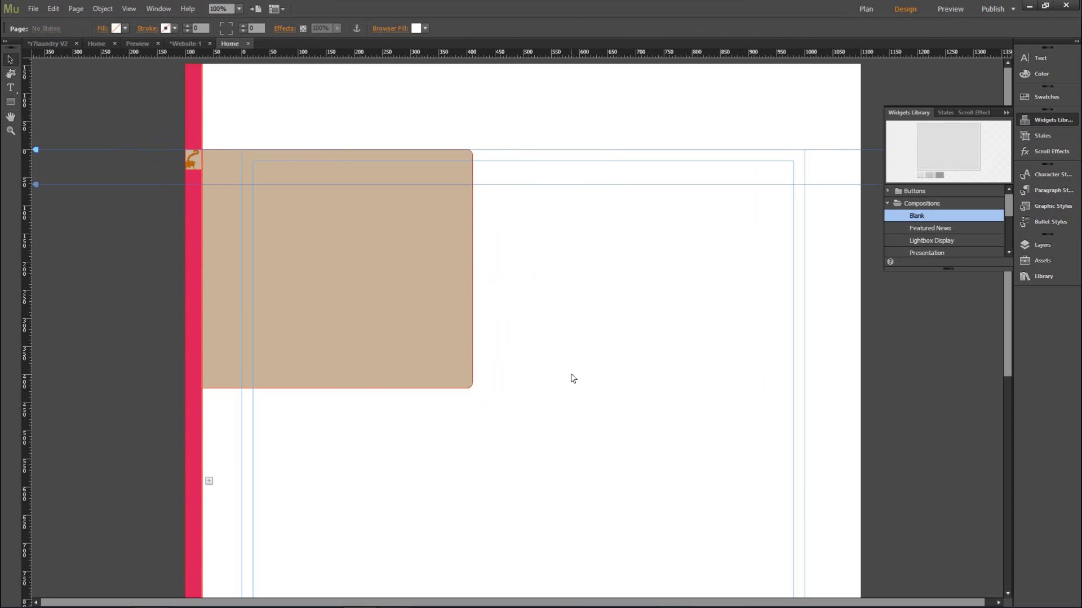
Try other brown swatches as the target container's fill, including A67C52, and return to the tan C7B299 swatch
{"action": "left_click", "coordinate": [349, 263]}
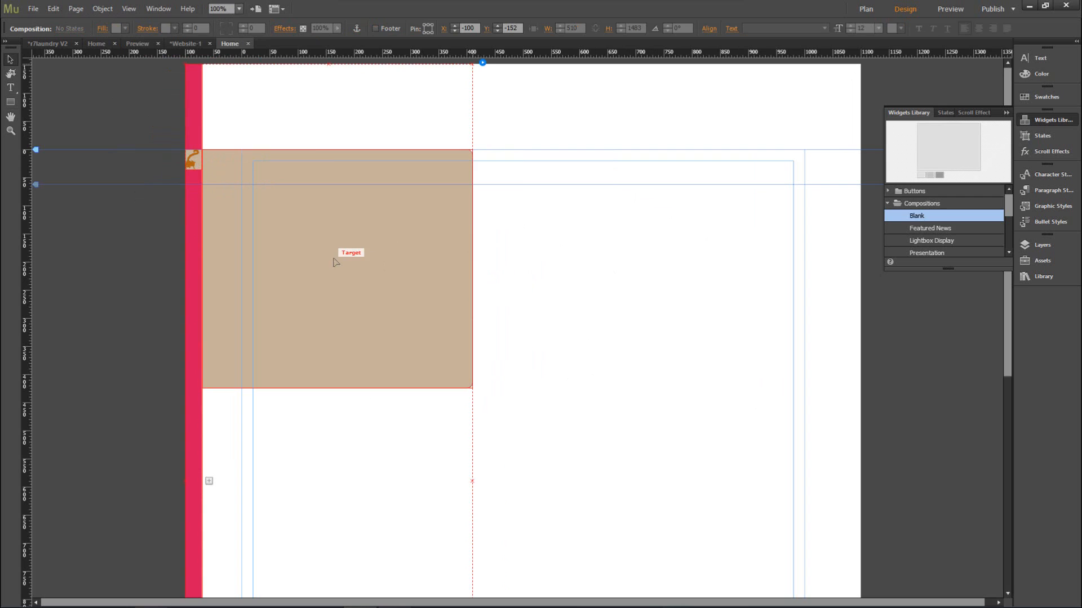
{"action": "left_click", "coordinate": [349, 262]}
{"action": "left_click", "coordinate": [125, 28]}
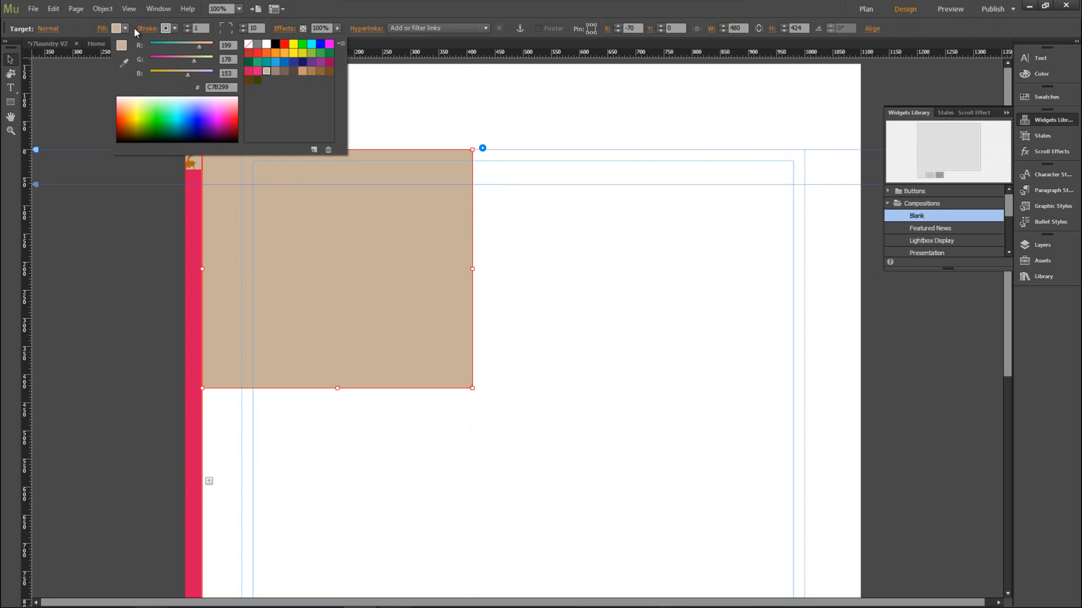
{"action": "left_click", "coordinate": [274, 72]}
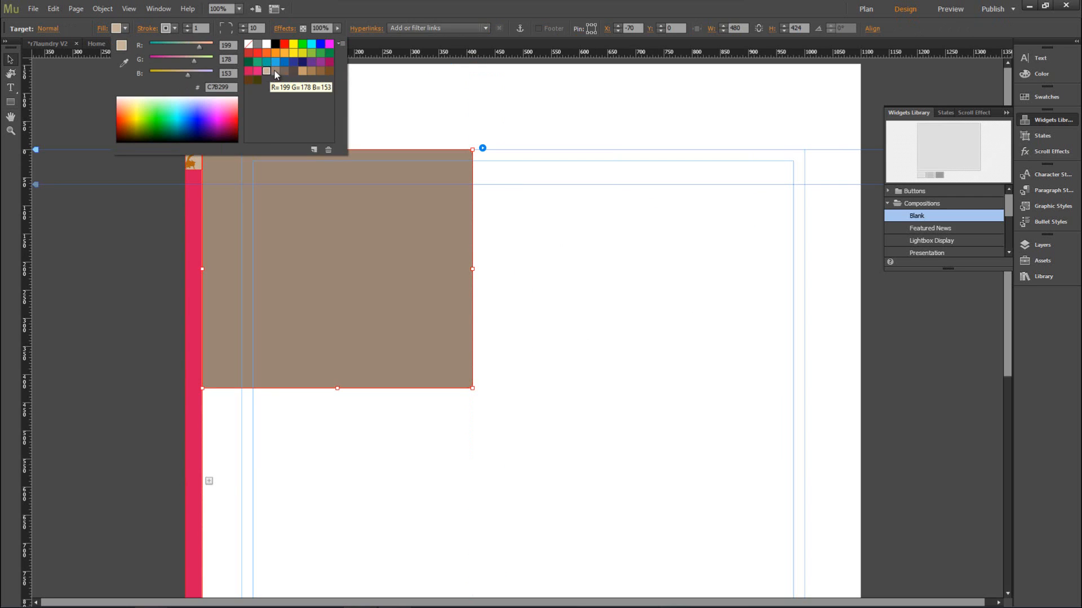
{"action": "left_click", "coordinate": [303, 71]}
{"action": "left_click", "coordinate": [312, 71]}
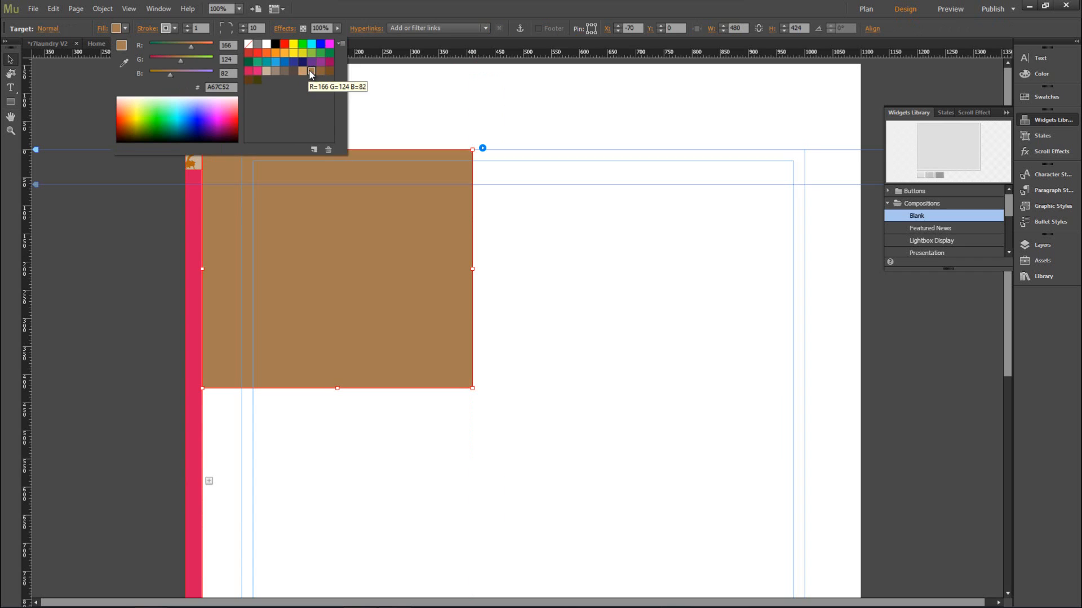
{"action": "left_click", "coordinate": [266, 71]}
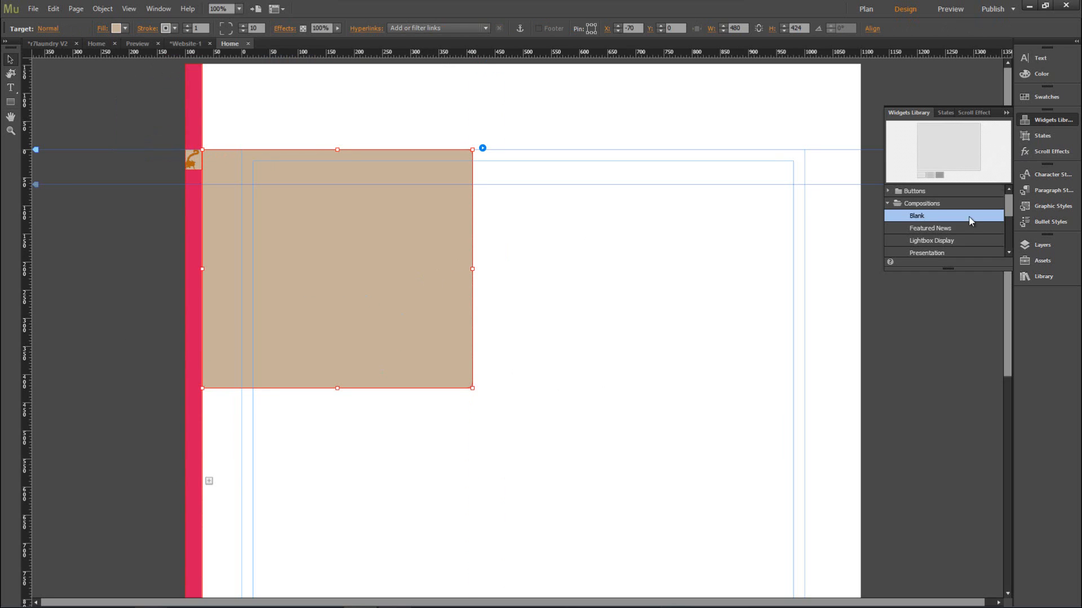
Place a Featured News composition inside the tan target container
{"action": "left_click", "coordinate": [946, 229]}
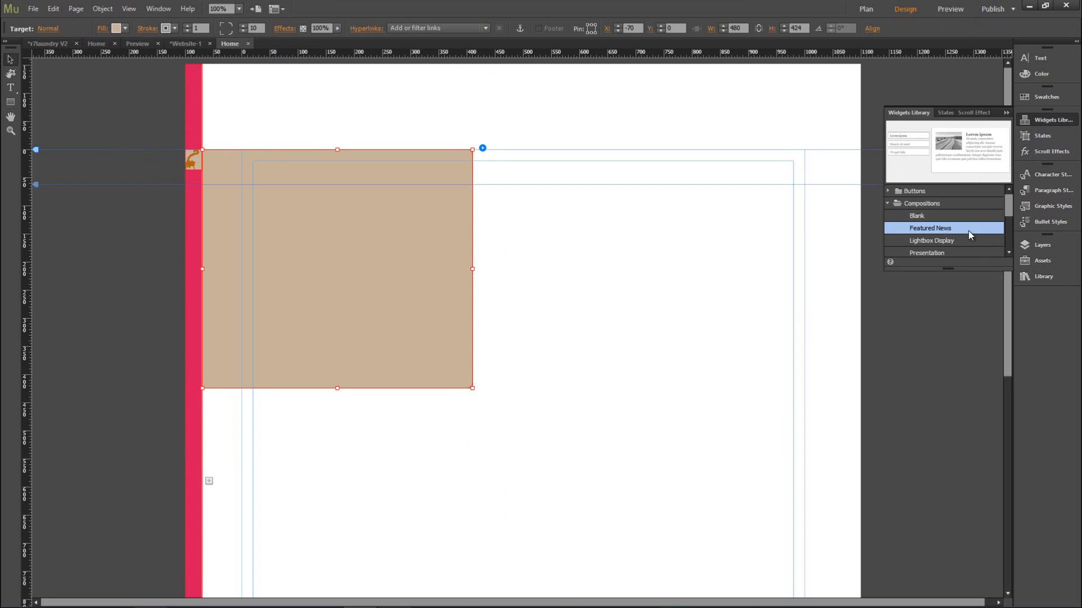
{"action": "left_click_drag", "start_coordinate": [969, 235], "coordinate": [255, 234]}
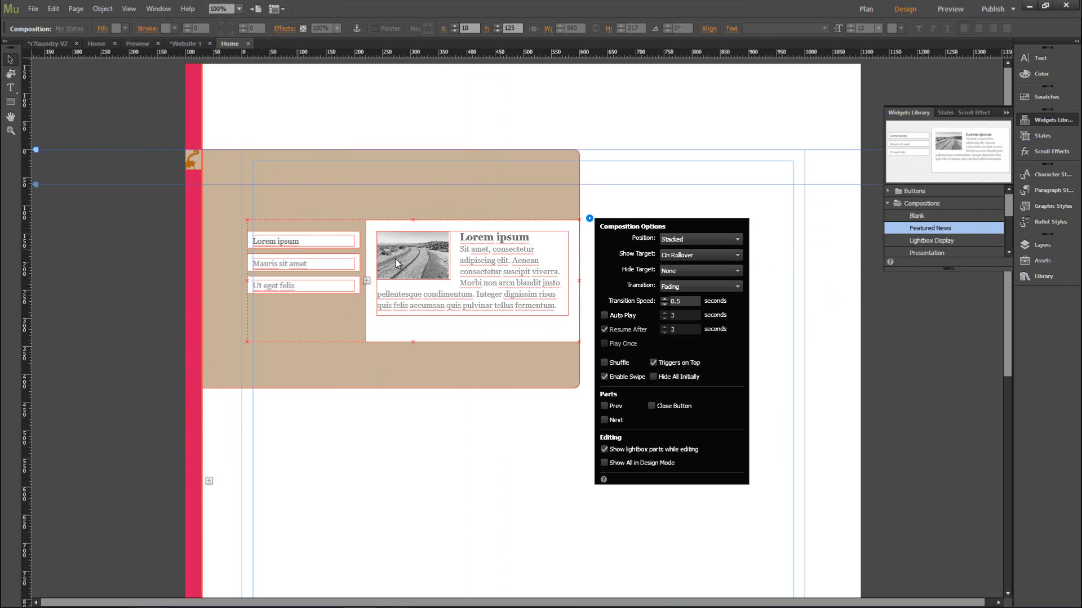
{"action": "left_click_drag", "start_coordinate": [438, 259], "coordinate": [430, 208]}
{"action": "left_click", "coordinate": [230, 186]}
{"action": "left_click_drag", "start_coordinate": [216, 205], "coordinate": [244, 208]}
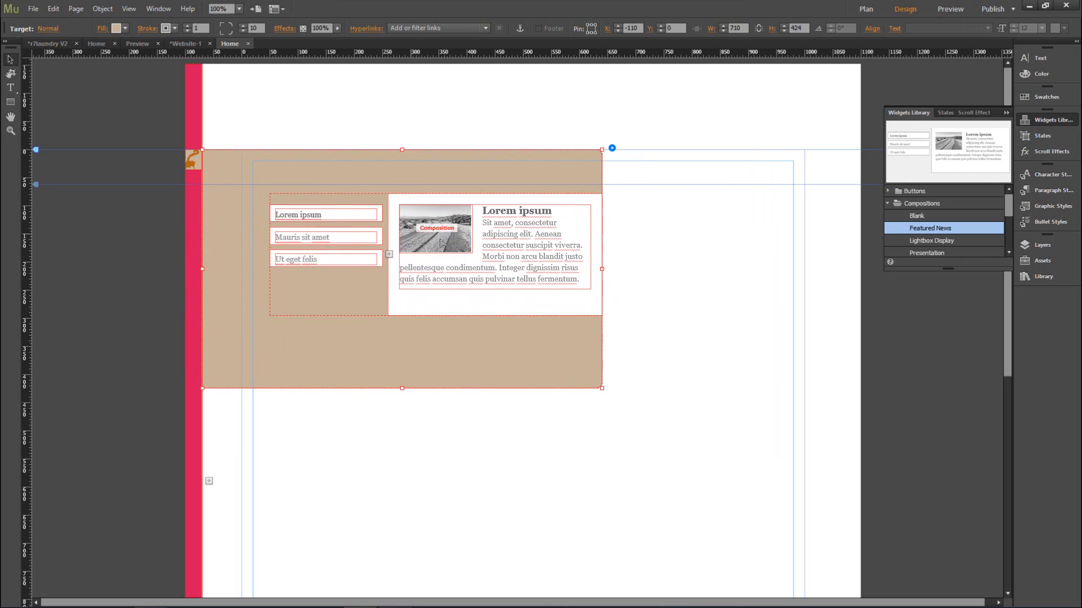
Move the Featured News composition against the red strip, just below the upper edge of the tan container
{"action": "left_click_drag", "start_coordinate": [475, 210], "coordinate": [433, 237]}
{"action": "left_click", "coordinate": [459, 235]}
{"action": "left_click", "coordinate": [459, 236]}
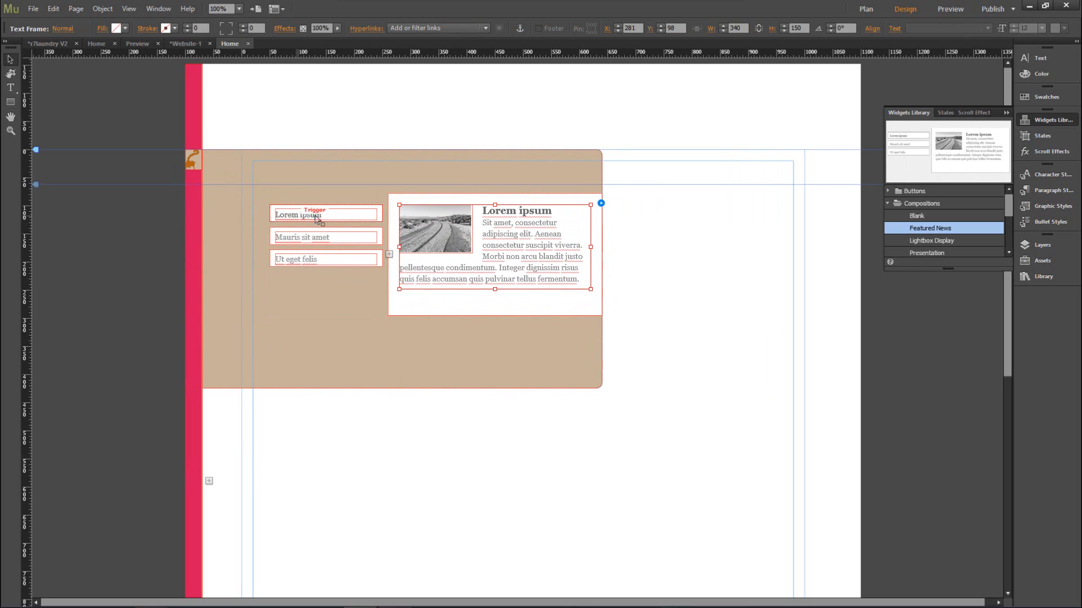
{"action": "left_click", "coordinate": [316, 296]}
{"action": "left_click_drag", "start_coordinate": [402, 311], "coordinate": [332, 270]}
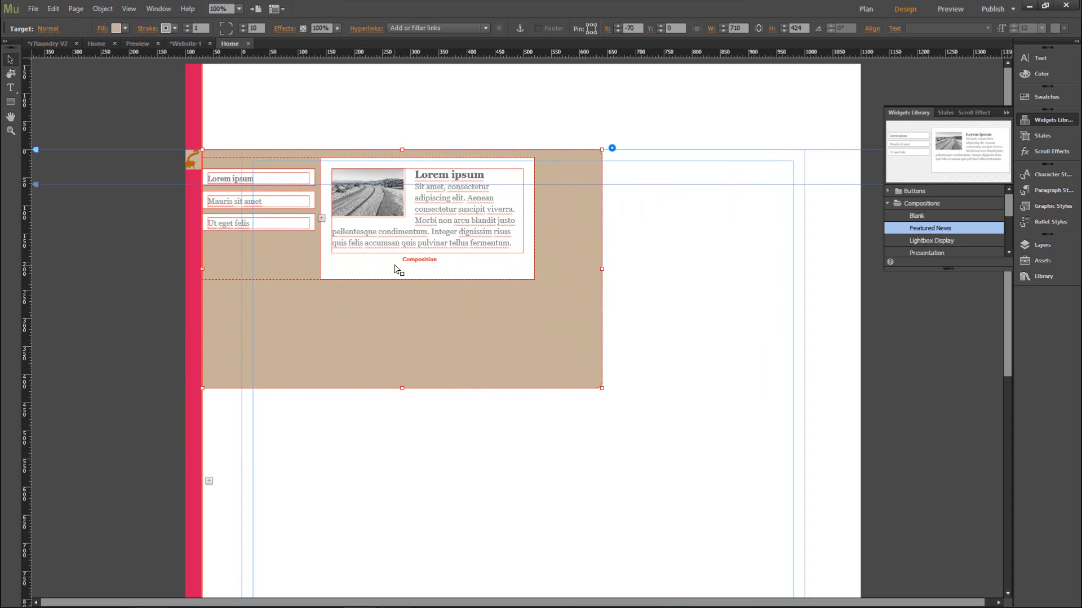
Enlarge the Featured News white content target to about 448 by 345 px within the tan container
{"action": "left_click", "coordinate": [397, 267]}
{"action": "left_click_drag", "start_coordinate": [426, 280], "coordinate": [427, 359]}
{"action": "left_click_drag", "start_coordinate": [534, 258], "coordinate": [572, 258]}
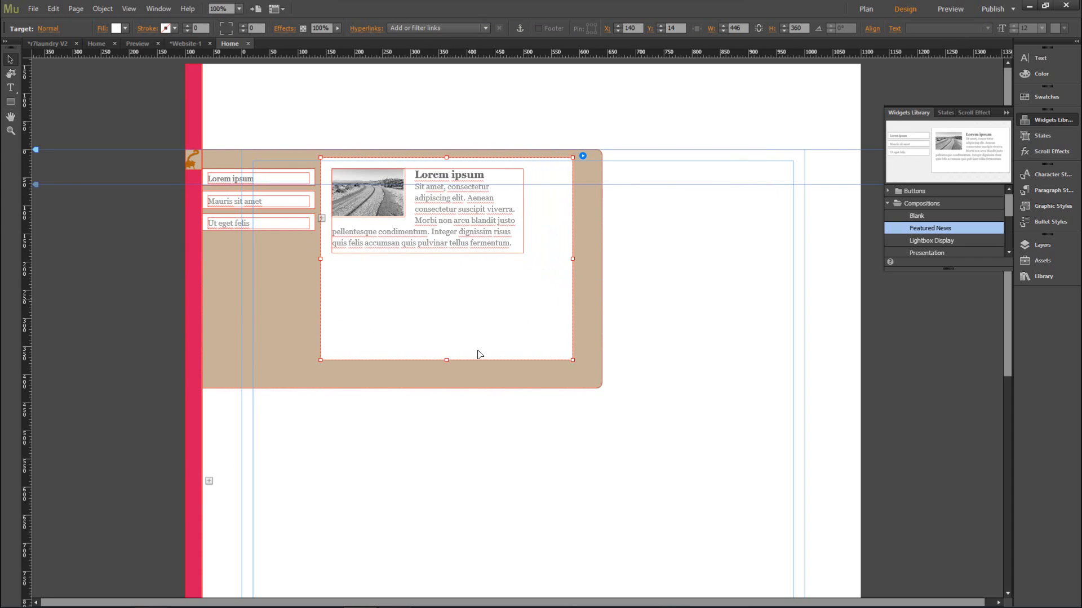
{"action": "left_click_drag", "start_coordinate": [447, 360], "coordinate": [469, 346]}
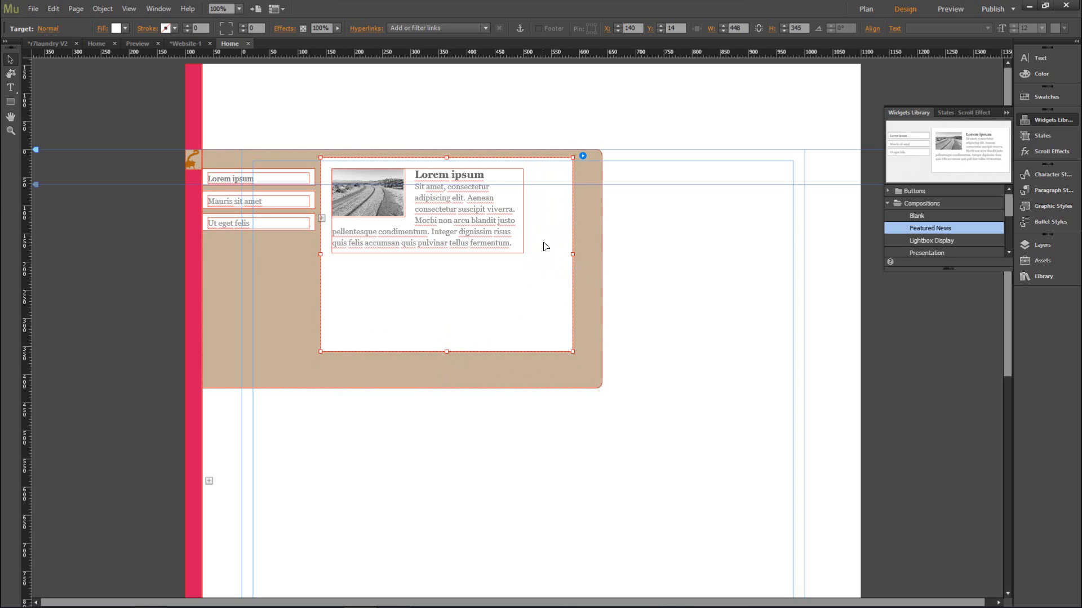
Reposition the Lorem ipsum text frame in the white content target at about X 160, Y 30 and enlarge it to about 400 by 301 px
{"action": "left_click", "coordinate": [451, 202]}
{"action": "mouse_move", "coordinate": [452, 202]}
{"action": "left_mouse_down"}
{"action": "mouse_move", "coordinate": [458, 231]}
{"action": "mouse_move", "coordinate": [459, 218]}
{"action": "left_mouse_up"}
{"action": "left_click", "coordinate": [399, 207]}
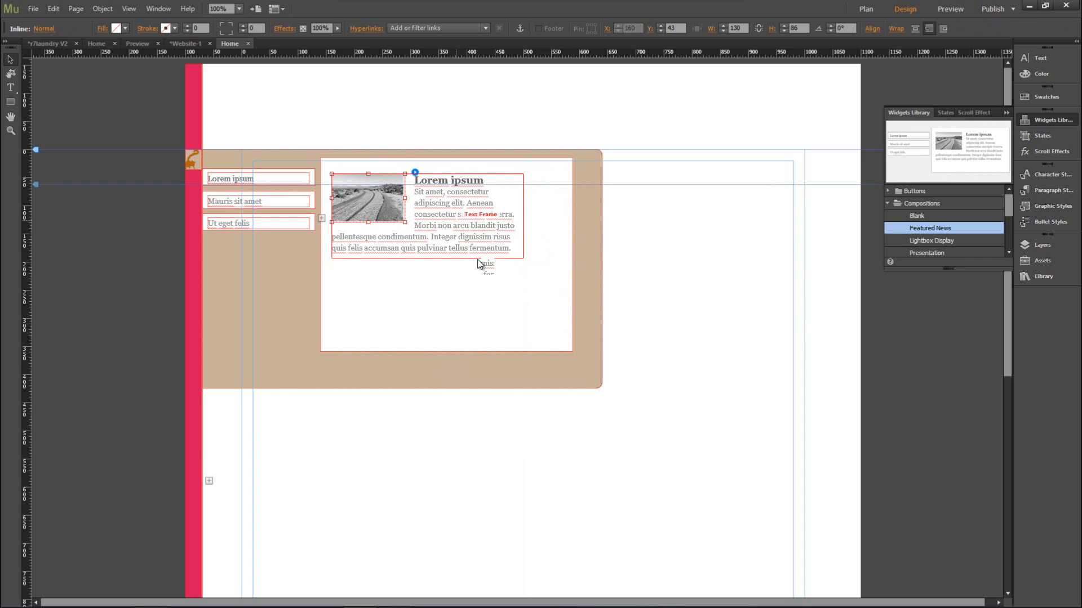
{"action": "left_click_drag", "start_coordinate": [477, 260], "coordinate": [461, 218]}
{"action": "left_click_drag", "start_coordinate": [522, 250], "coordinate": [556, 336]}
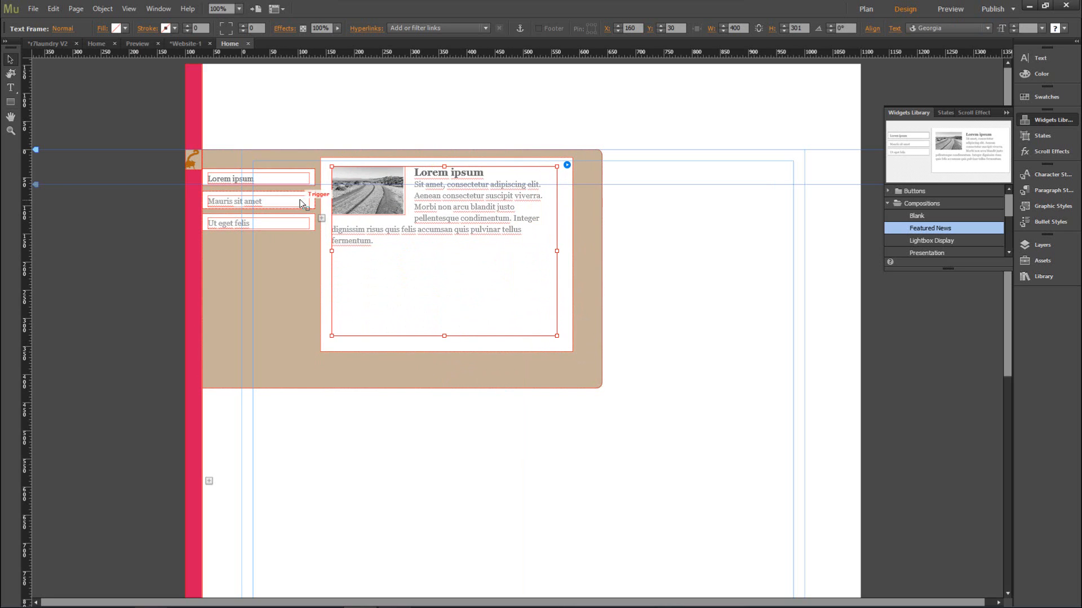
Show the Mauris sit amet content and enlarge its text frame to about 402 by 303 px
{"action": "left_click", "coordinate": [300, 201]}
{"action": "left_click", "coordinate": [285, 227]}
{"action": "left_click", "coordinate": [295, 179]}
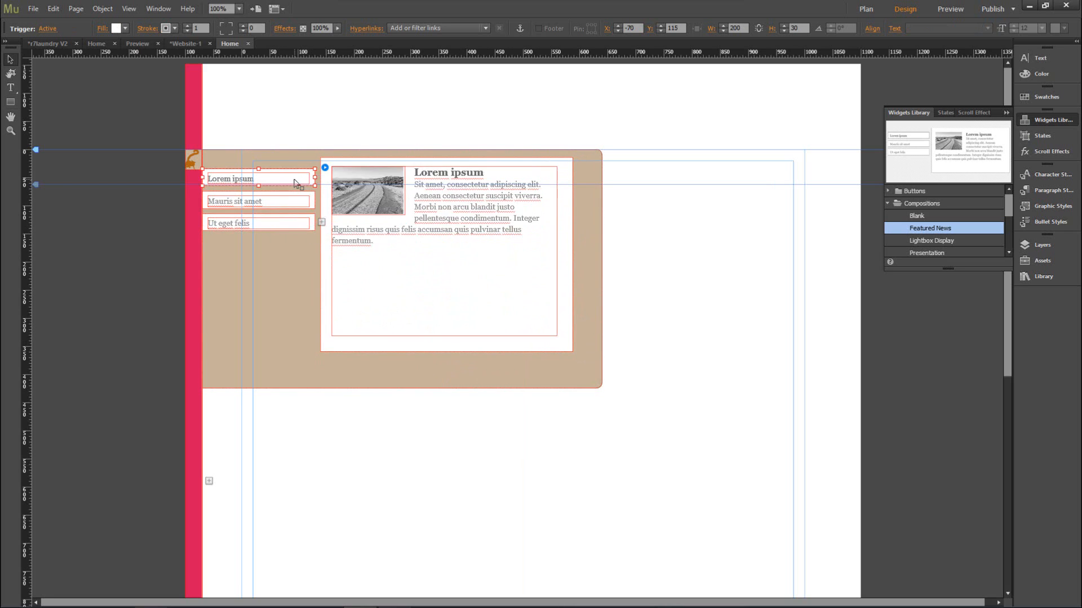
{"action": "left_click", "coordinate": [293, 201]}
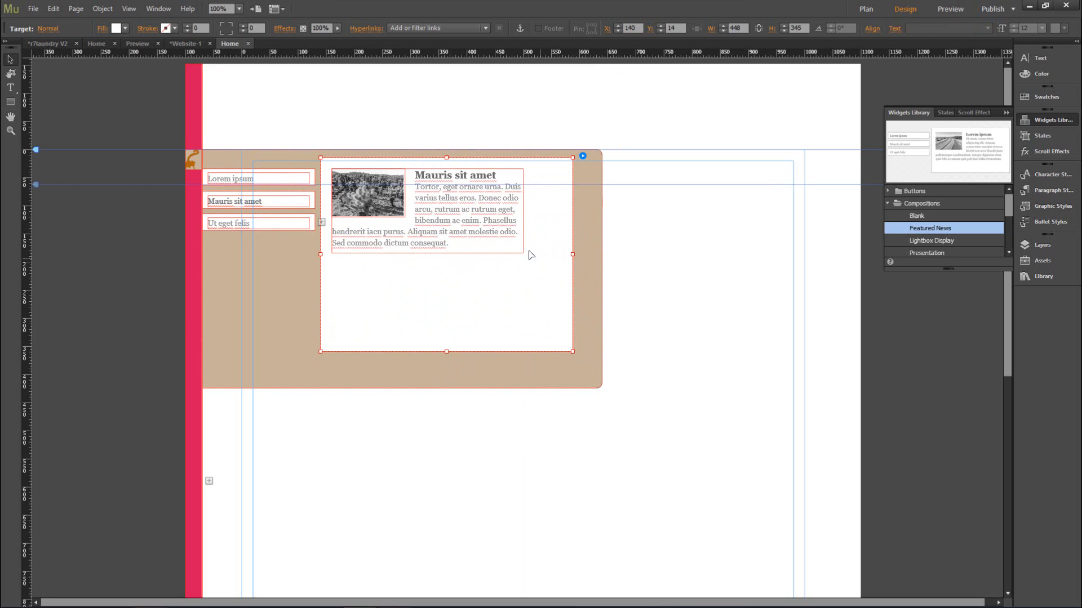
{"action": "left_click_drag", "start_coordinate": [523, 252], "coordinate": [559, 339]}
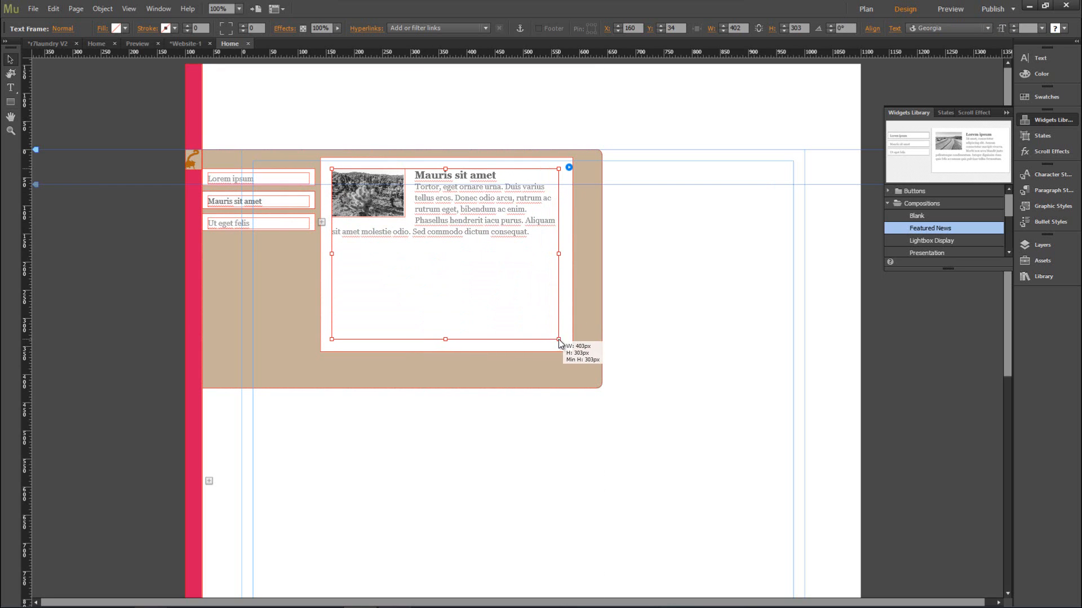
Show the Ut eget felis content and enlarge its text frame to about 406 by 305 px
{"action": "left_click", "coordinate": [307, 221]}
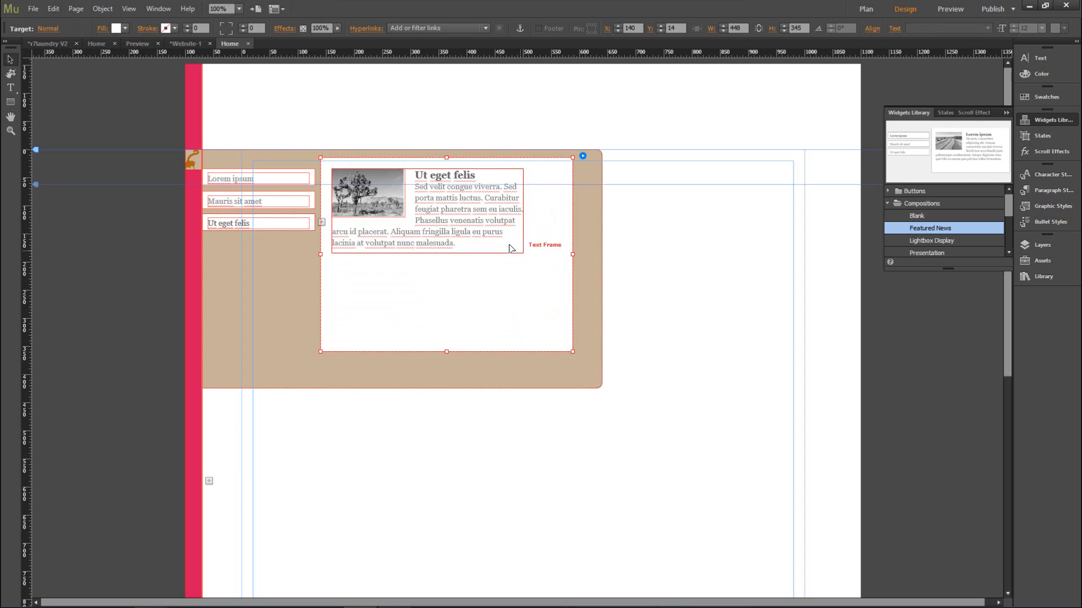
{"action": "left_click", "coordinate": [523, 253]}
{"action": "left_click_drag", "start_coordinate": [523, 253], "coordinate": [560, 341]}
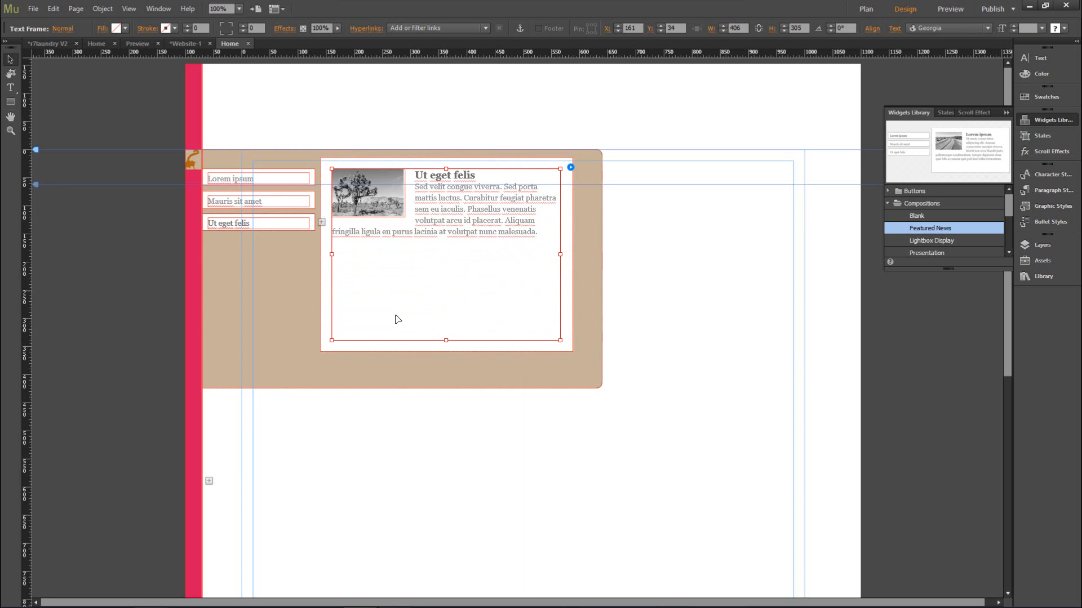
Move the white content target flush against the three triggers, with its top edge level with the Lorem ipsum trigger
{"action": "left_click", "coordinate": [330, 305]}
{"action": "left_click_drag", "start_coordinate": [325, 304], "coordinate": [325, 314]}
{"action": "left_click", "coordinate": [307, 238]}
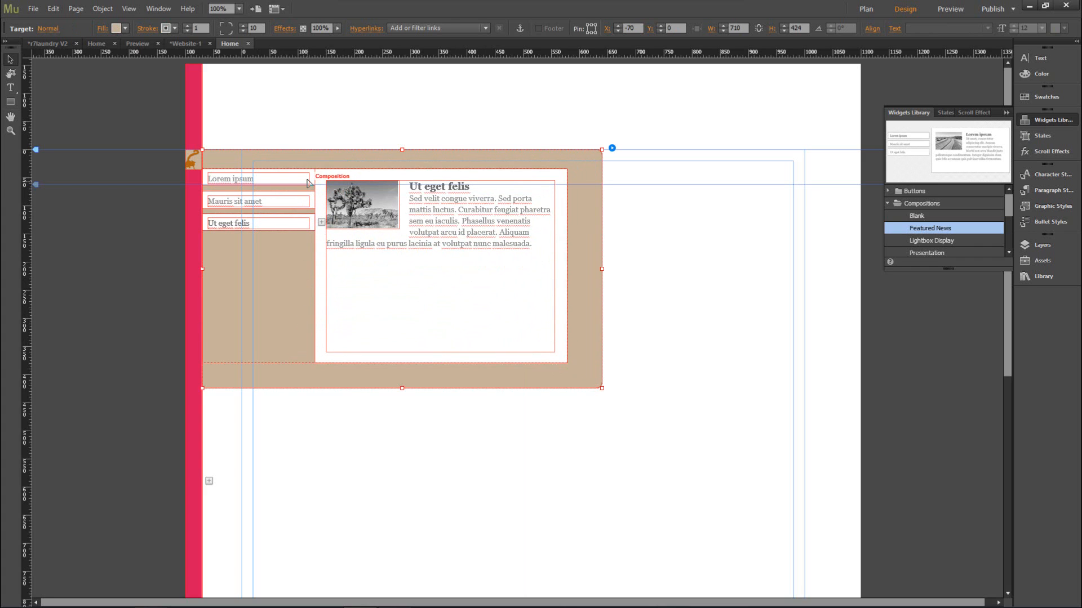
Replace the label text of the Lorem ipsum trigger with "Home"
{"action": "left_click", "coordinate": [333, 175]}
{"action": "left_click", "coordinate": [299, 179]}
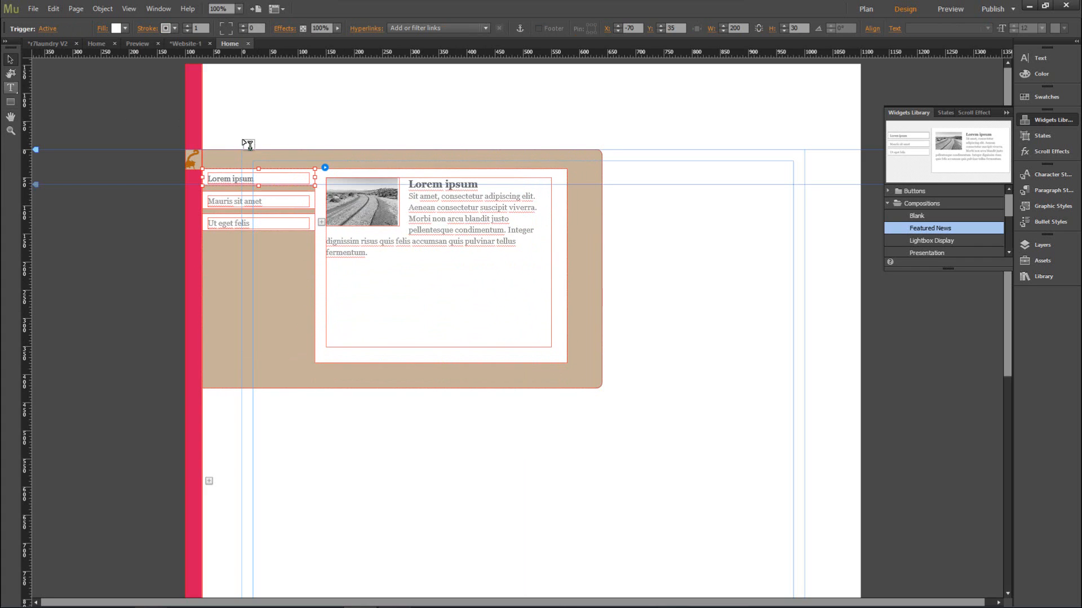
{"action": "left_click", "coordinate": [287, 178]}
{"action": "type", "text": "H"}
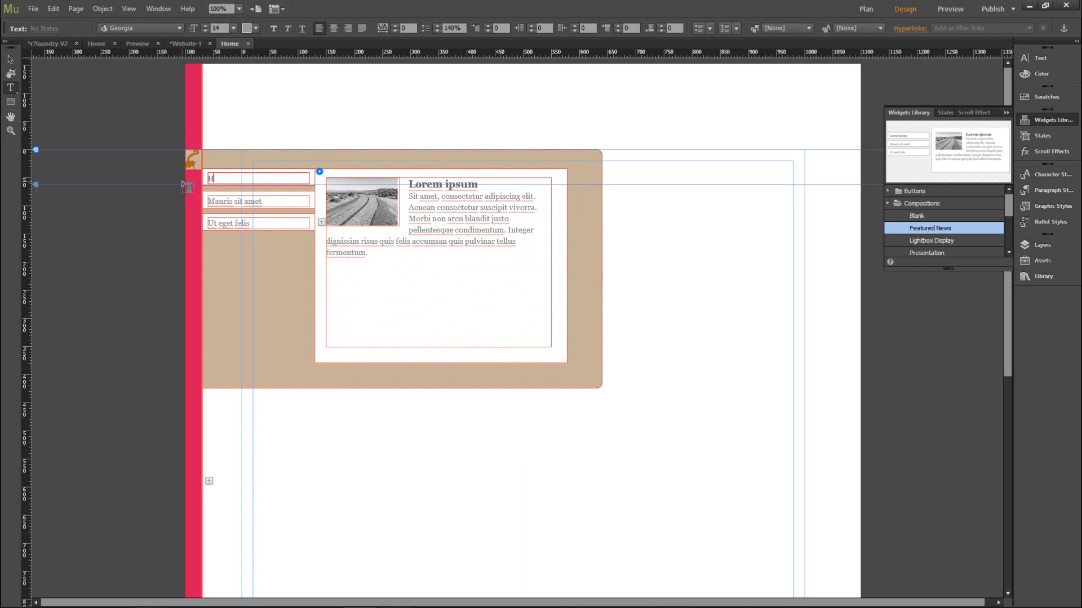
{"action": "type", "text": "ome"}
Replace the label text of the Mauris sit amet trigger with "About us"
{"action": "left_click", "coordinate": [243, 201]}
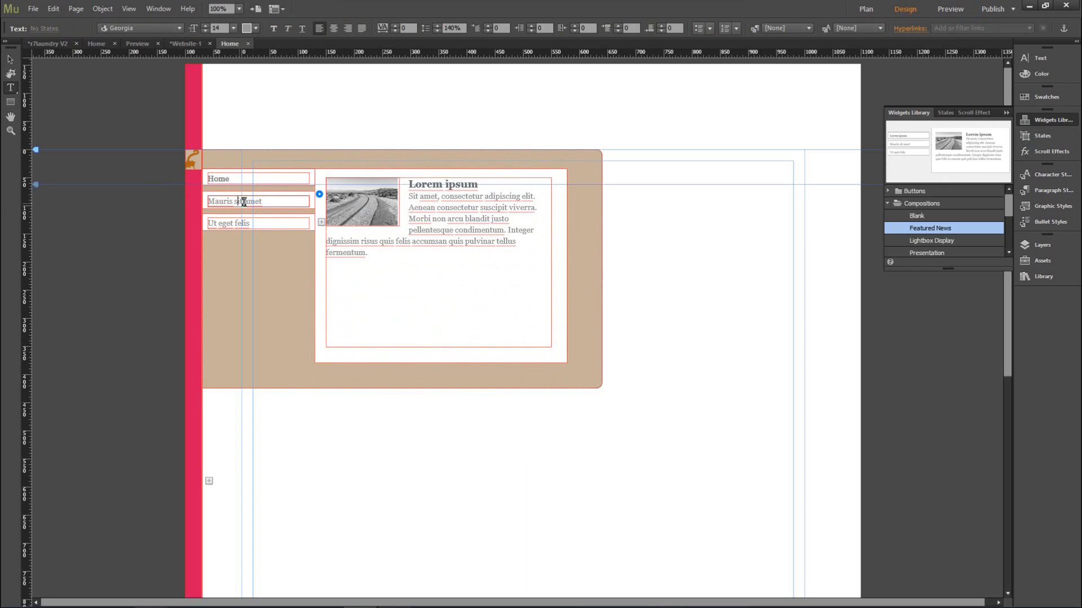
{"action": "left_click_drag", "start_coordinate": [269, 200], "coordinate": [190, 213]}
{"action": "key", "text": "BackSpace"}
{"action": "type", "text": "About us"}
Replace the label text of the Ut eget felis trigger with "Locations"
{"action": "left_click", "coordinate": [213, 224]}
{"action": "left_click_drag", "start_coordinate": [255, 224], "coordinate": [186, 233]}
{"action": "key", "text": "BackSpace"}
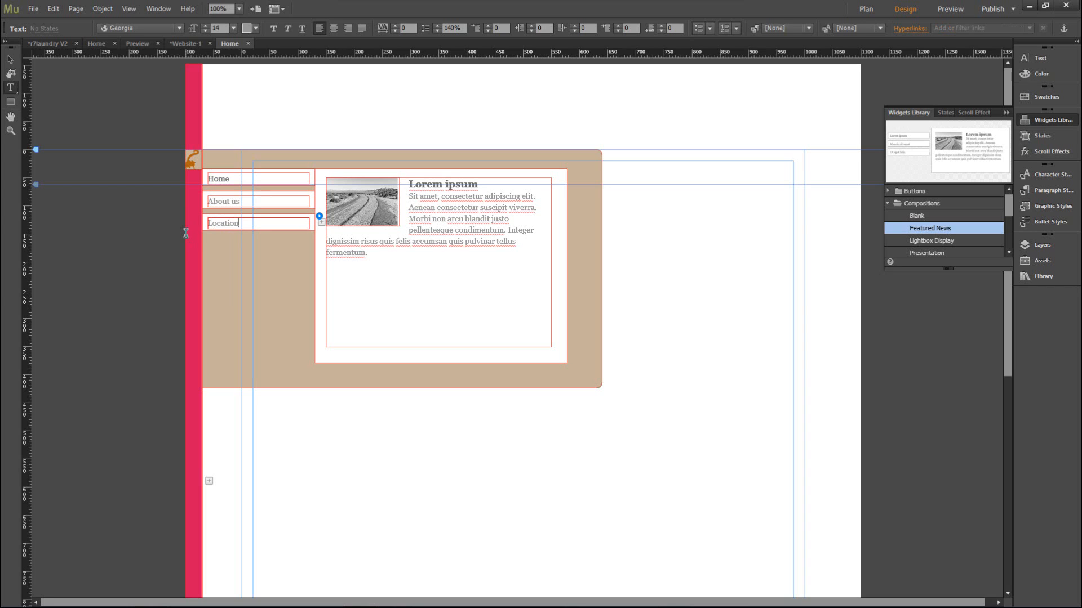
{"action": "left_click", "coordinate": [13, 59]}
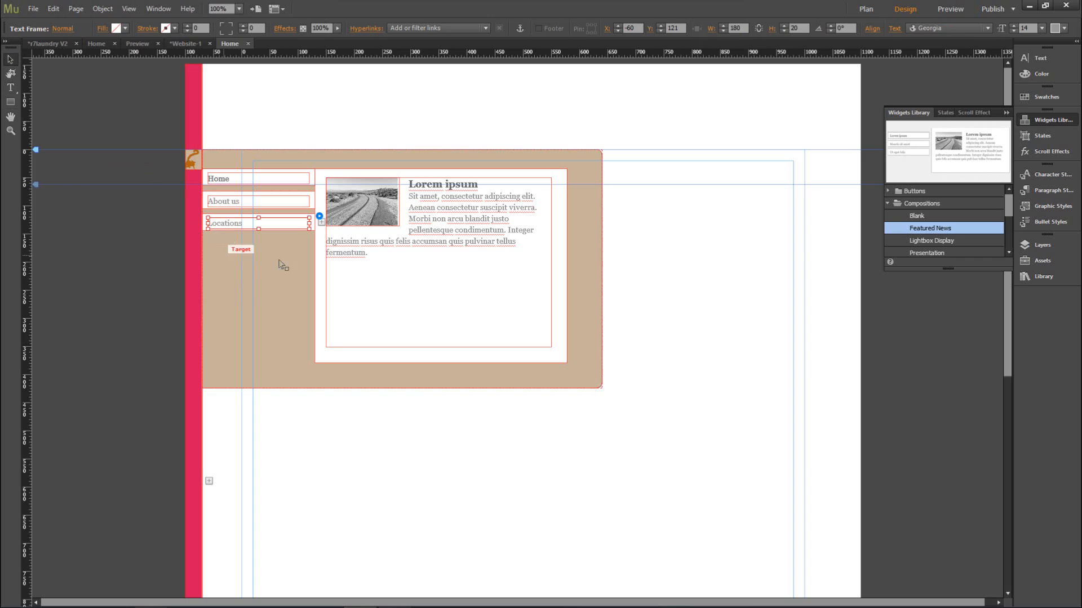
Select the Home trigger in the nested composition, then preview the page to check the side menu and return to the design
{"action": "left_click", "coordinate": [304, 251]}
{"action": "left_click", "coordinate": [206, 176]}
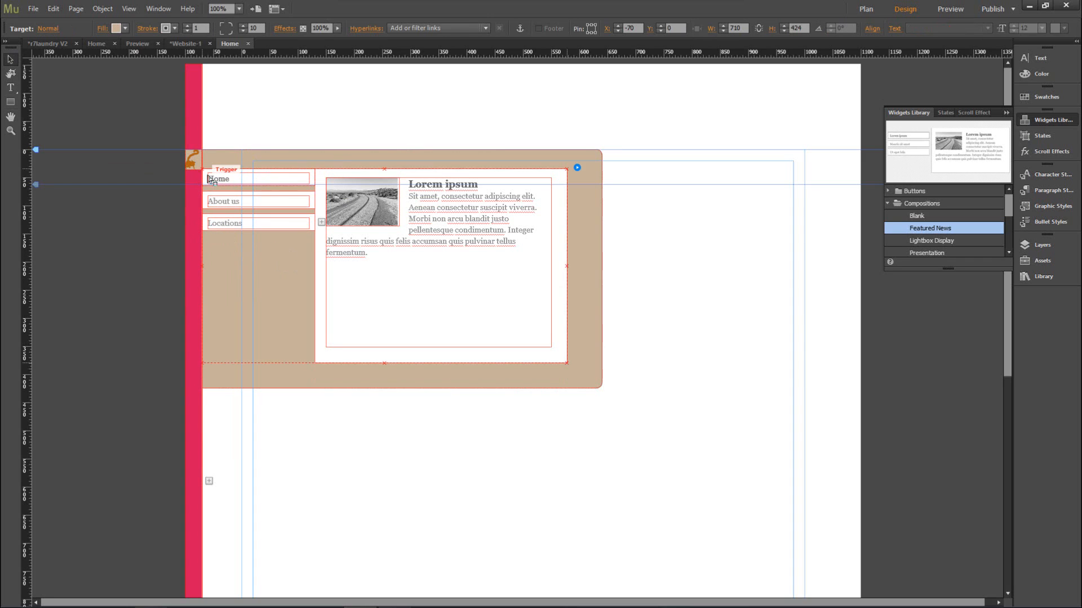
{"action": "left_click", "coordinate": [206, 176]}
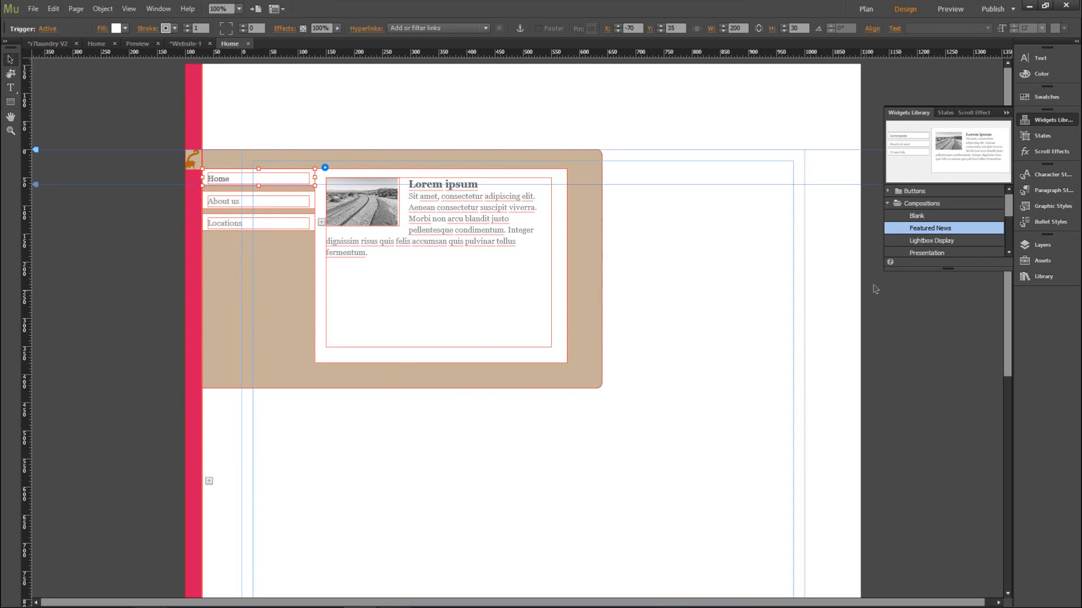
{"action": "left_click", "coordinate": [877, 68]}
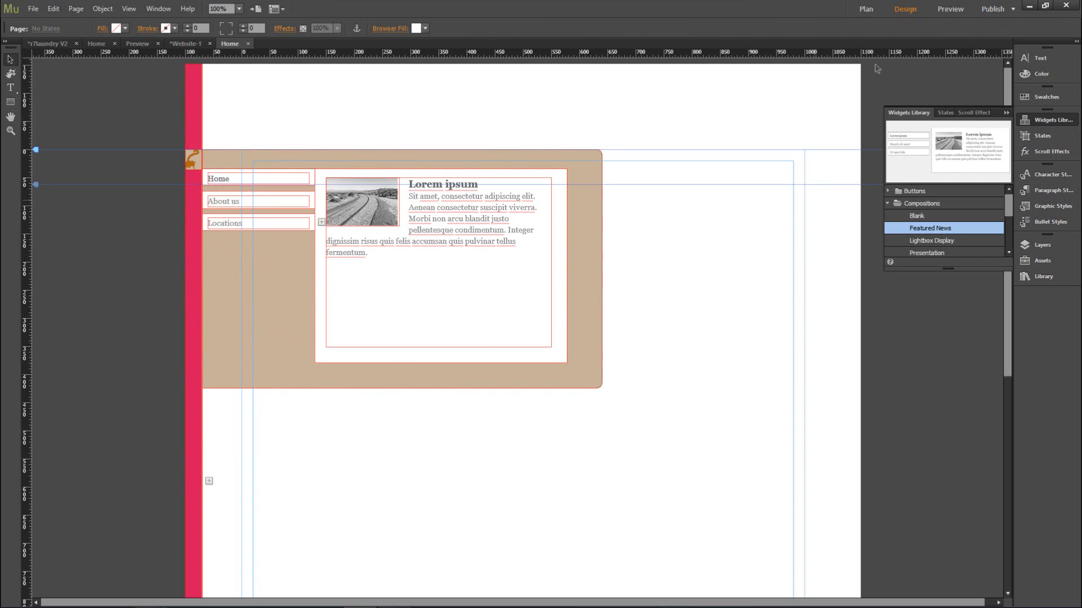
{"action": "left_click", "coordinate": [951, 10]}
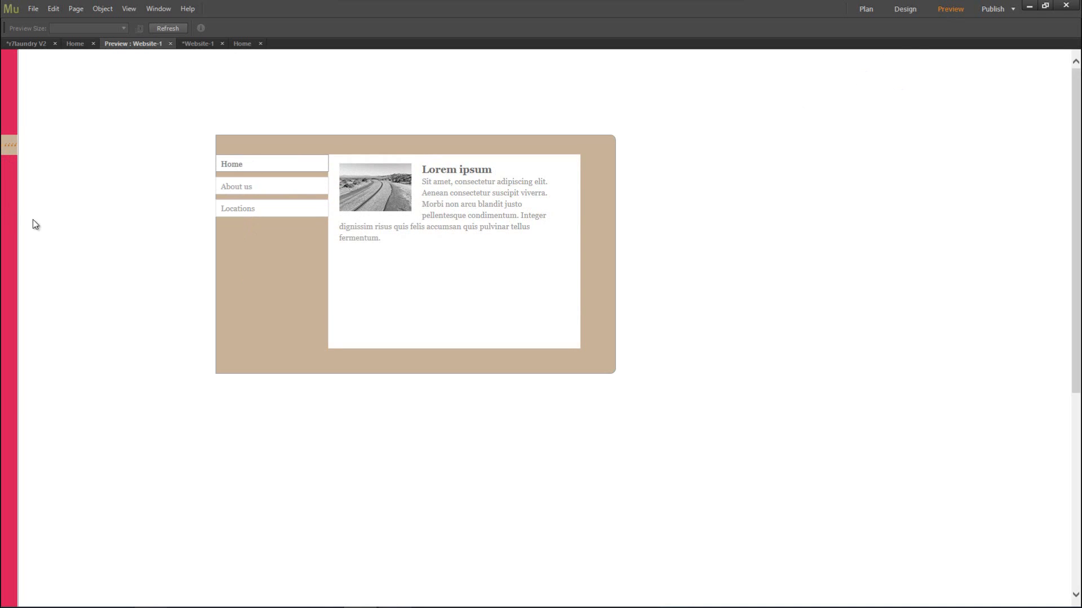
{"action": "left_click", "coordinate": [904, 11]}
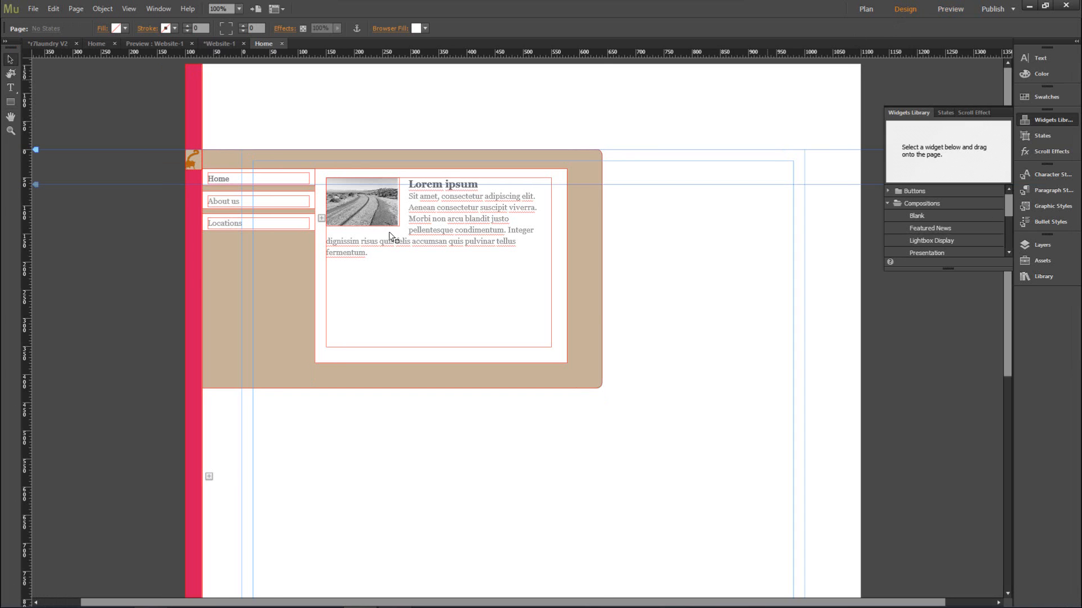
Set the red-edge composition to hide its target on rollout of trigger and target, enable Hide All Initially, and preview the page
{"action": "left_click", "coordinate": [193, 447]}
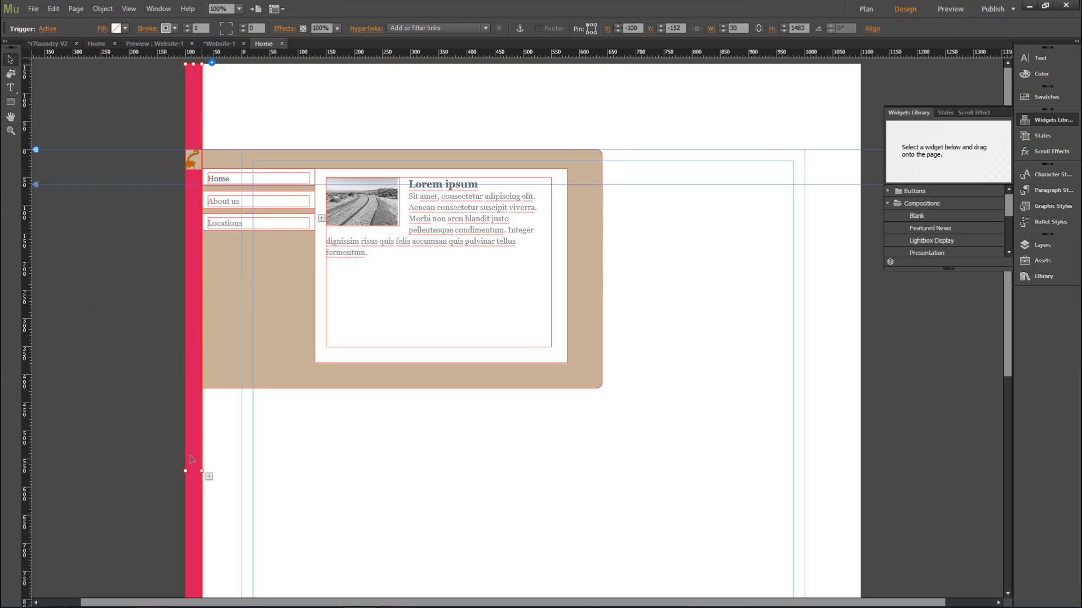
{"action": "left_click", "coordinate": [212, 65]}
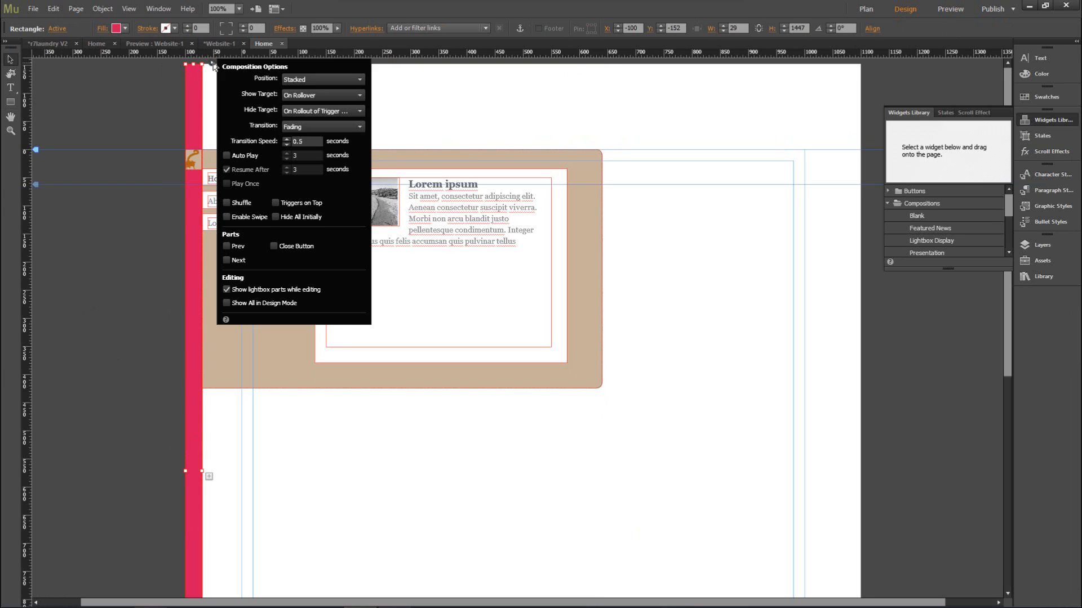
{"action": "left_click", "coordinate": [330, 112]}
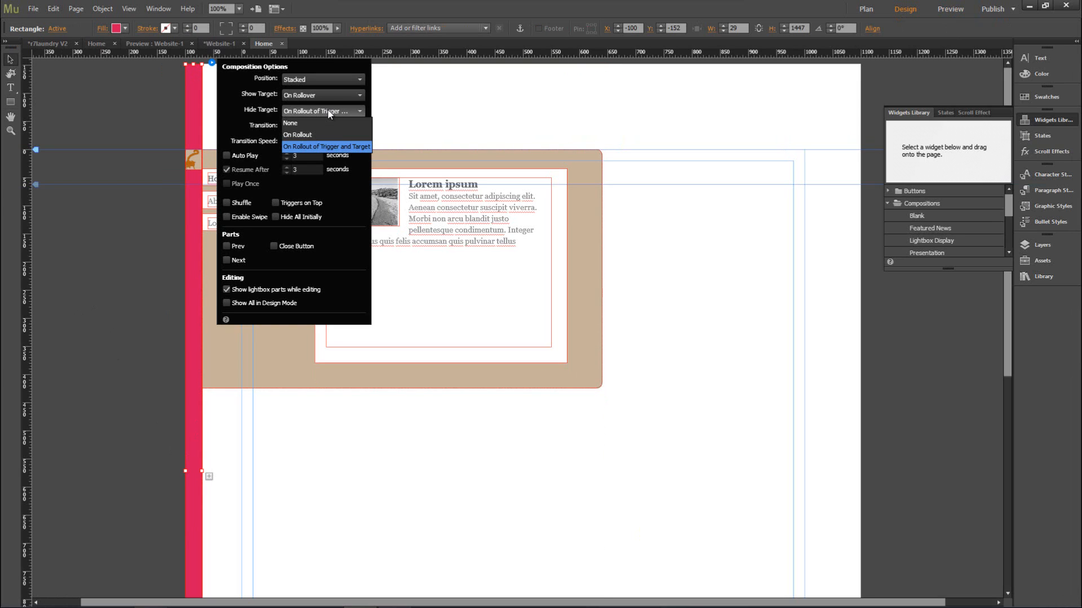
{"action": "left_click", "coordinate": [316, 146]}
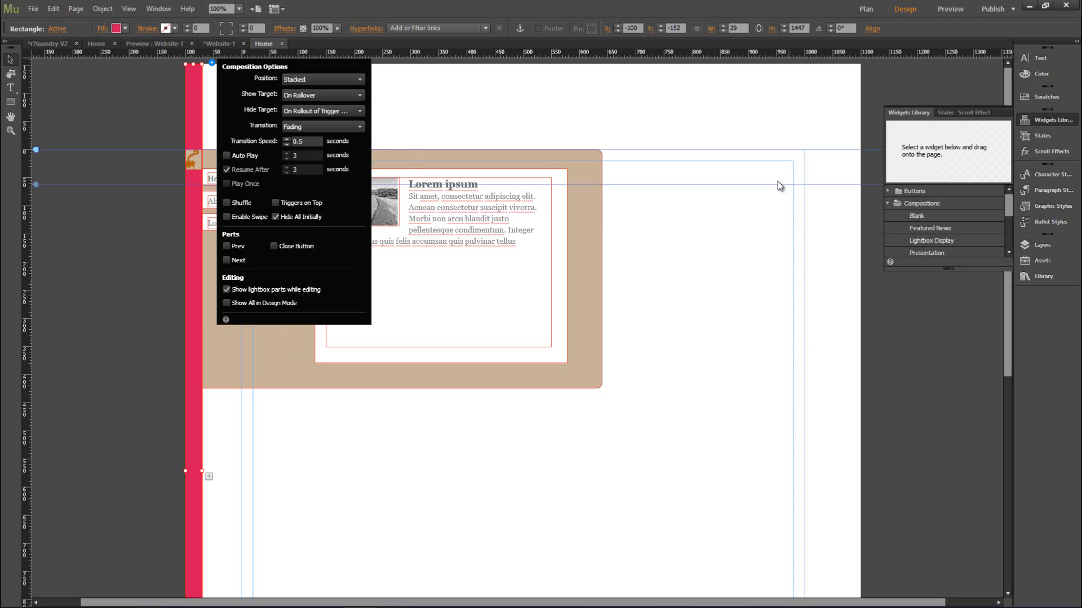
{"action": "left_click", "coordinate": [942, 10]}
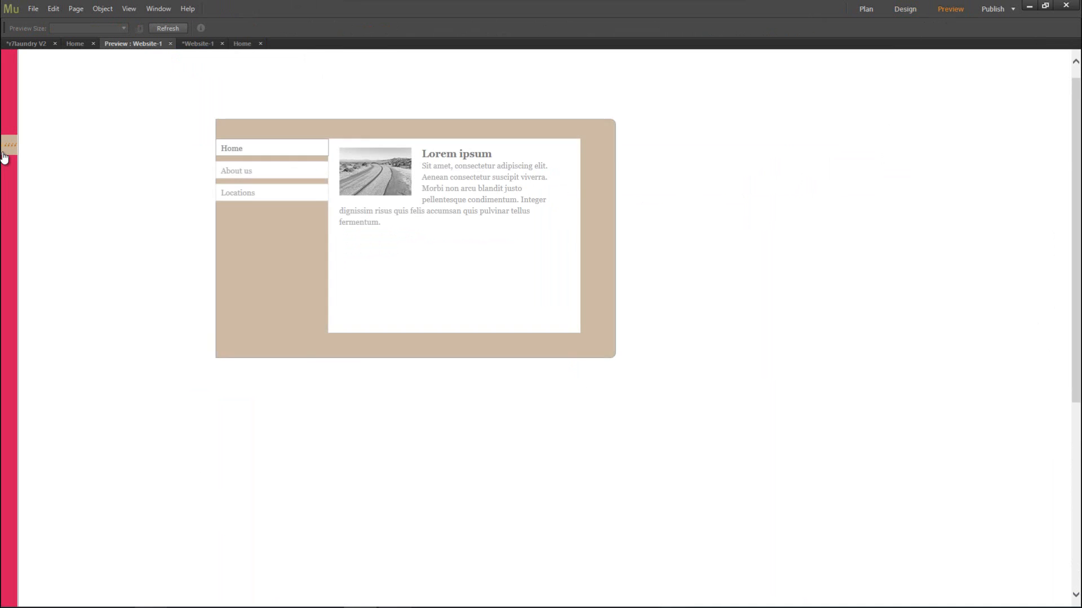
{"action": "left_click", "coordinate": [914, 8]}
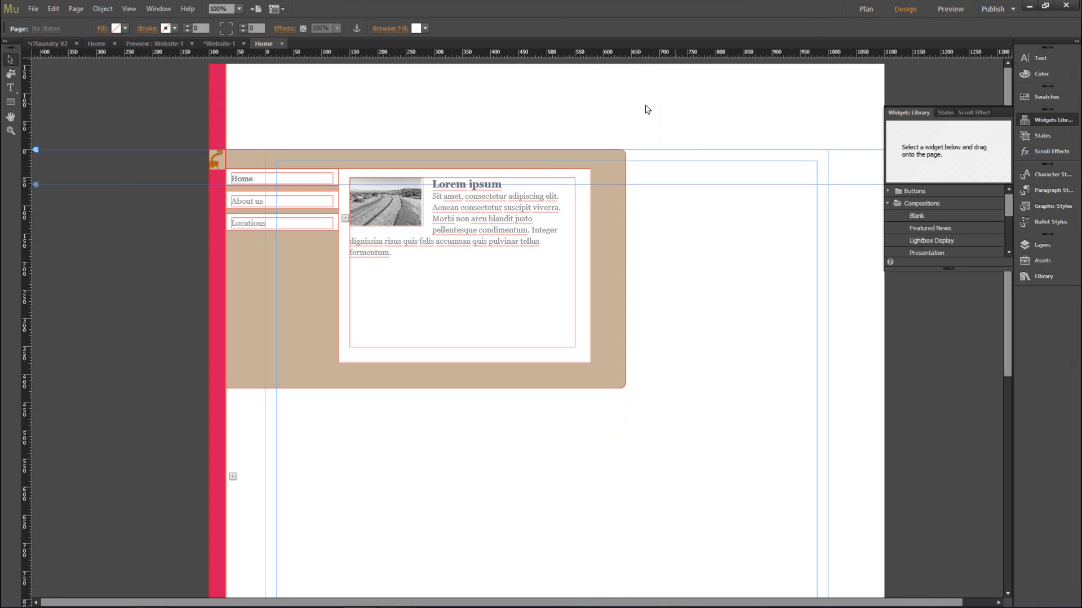
Make Layer 1 visible and preview the page scrolling with the blue header behind the side menu
{"action": "left_click", "coordinate": [1046, 246]}
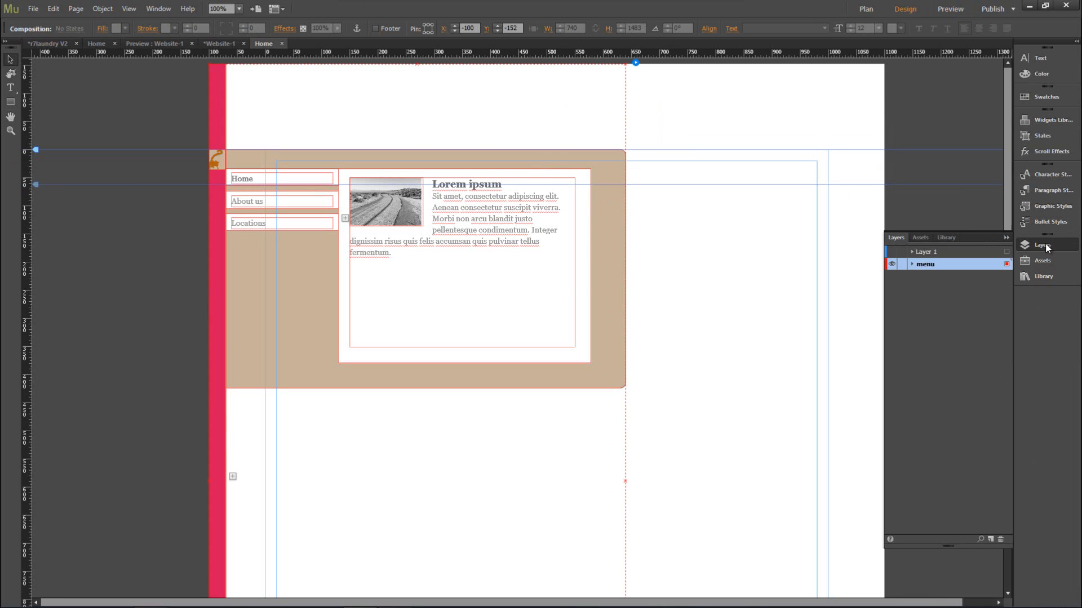
{"action": "left_click", "coordinate": [893, 252]}
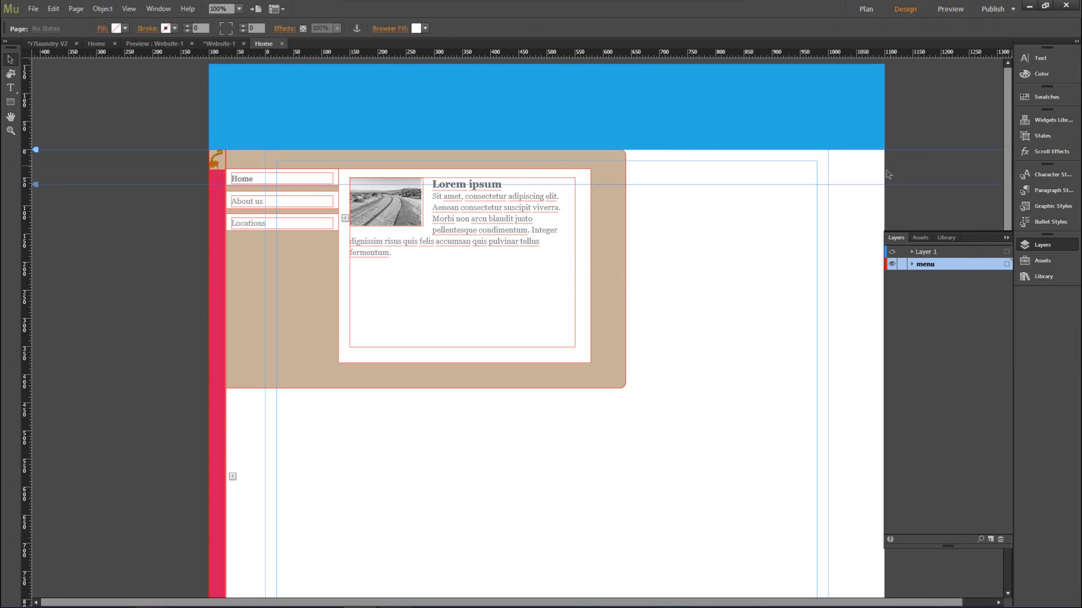
{"action": "left_click", "coordinate": [950, 10]}
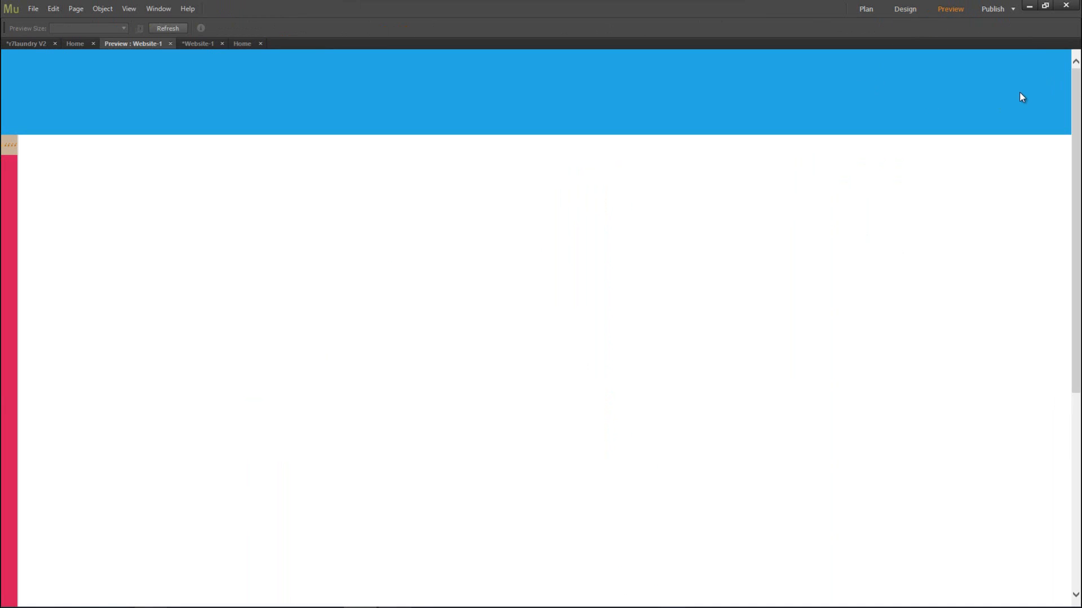
{"action": "left_click_drag", "start_coordinate": [1076, 83], "coordinate": [1053, 73]}
{"action": "left_click", "coordinate": [904, 9]}
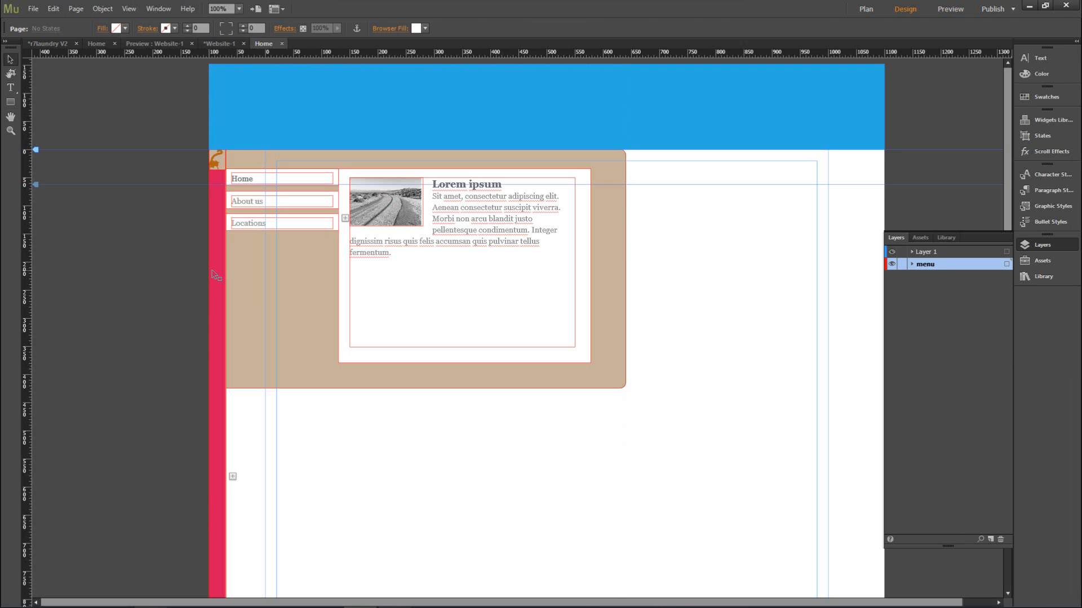
Set the fill of the red trigger rectangle's Active state to None and preview the page
{"action": "left_click", "coordinate": [215, 275]}
{"action": "left_click", "coordinate": [215, 275]}
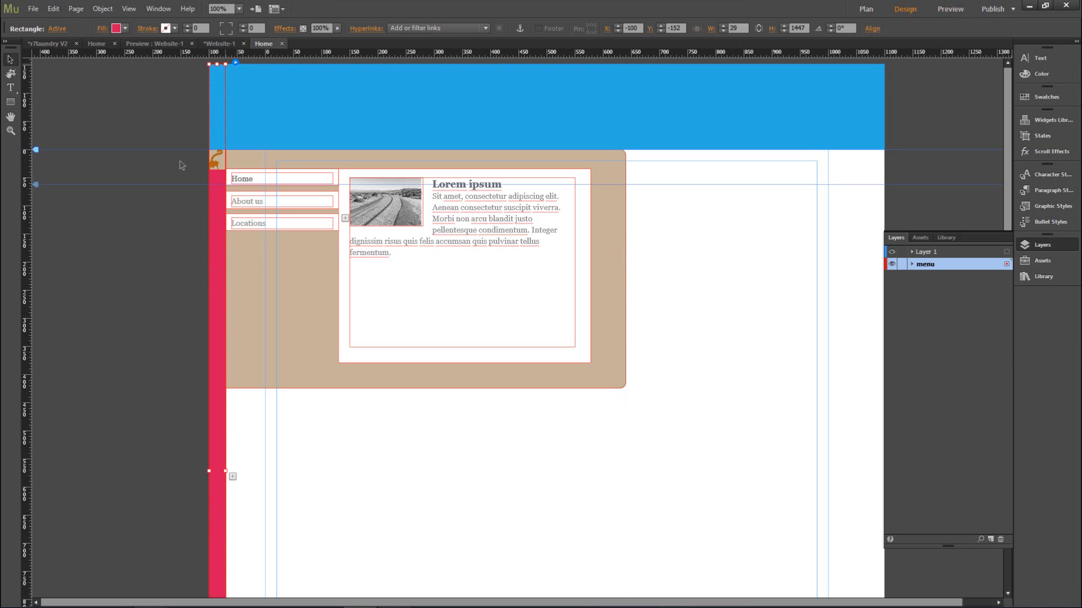
{"action": "left_click", "coordinate": [125, 28]}
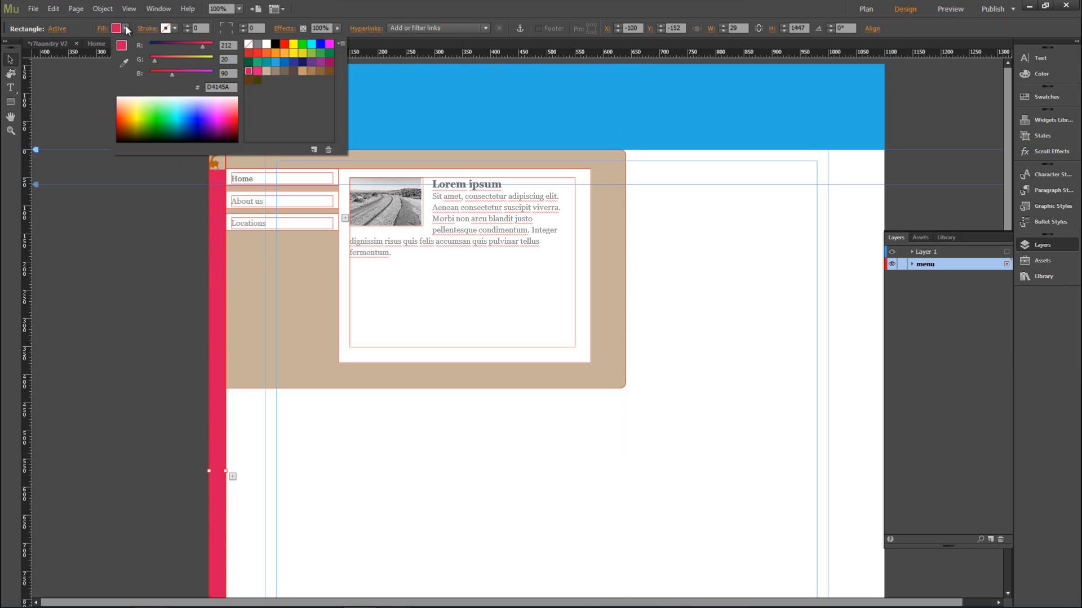
{"action": "left_click", "coordinate": [248, 44]}
{"action": "left_click", "coordinate": [949, 8]}
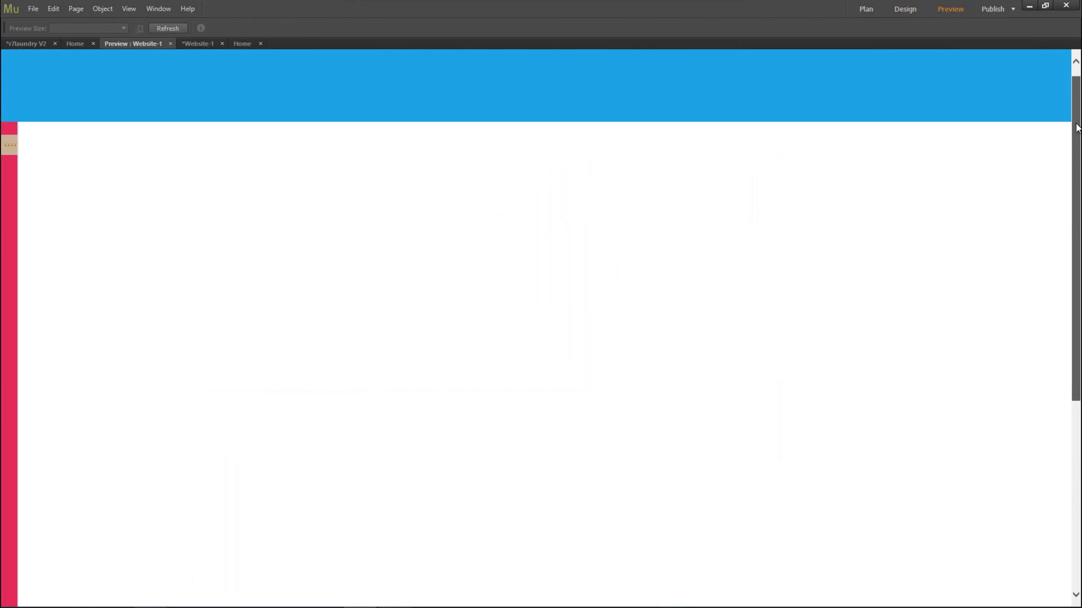
{"action": "left_click", "coordinate": [904, 8]}
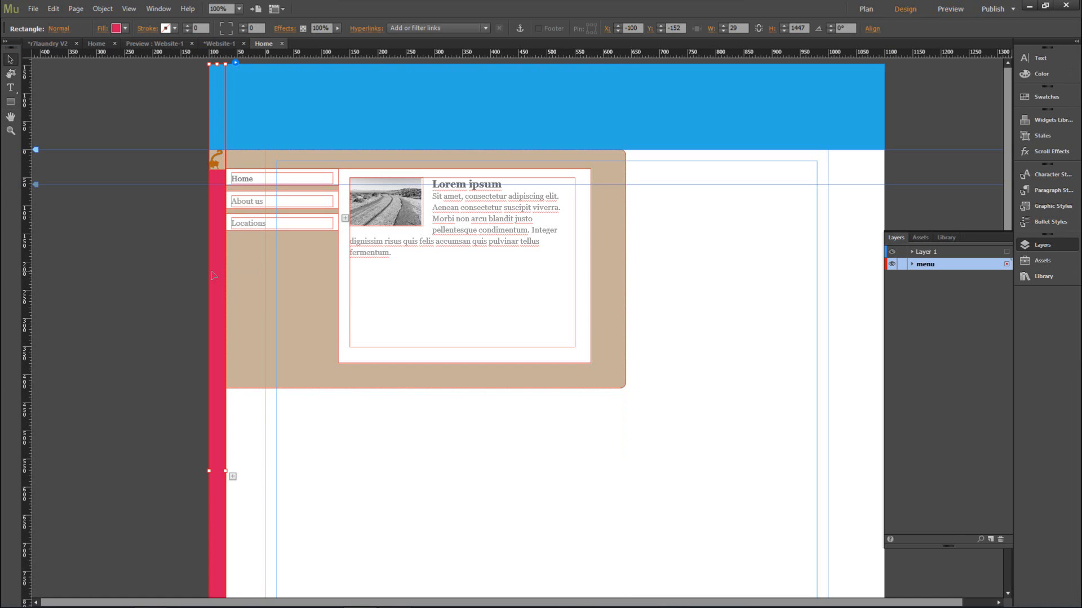
Set the fill of the red trigger rectangle's Normal state to None and preview the page
{"action": "left_click", "coordinate": [125, 29]}
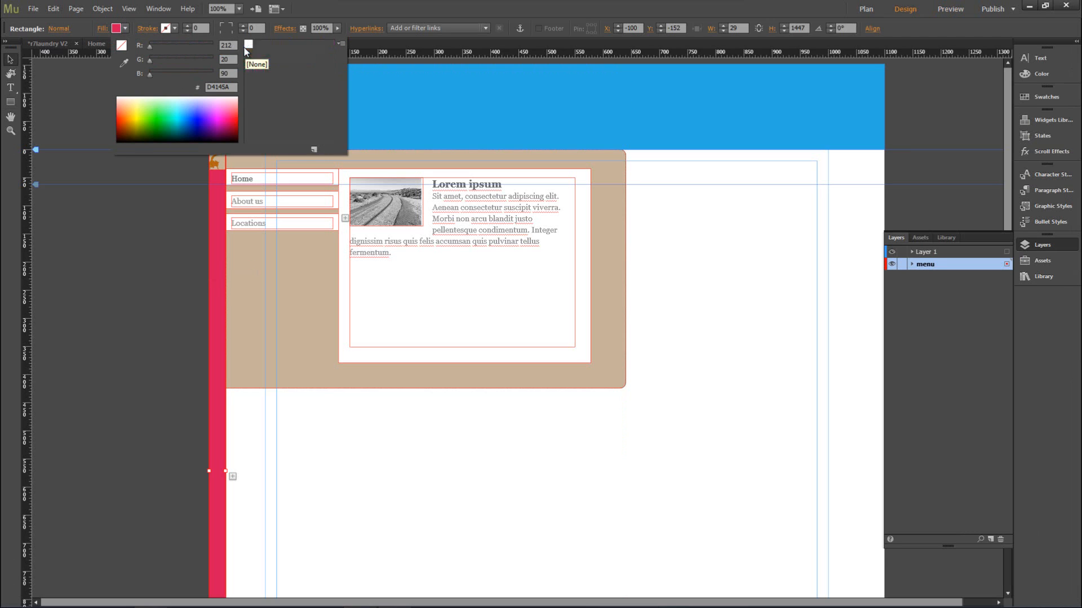
{"action": "left_click", "coordinate": [239, 45]}
{"action": "left_click", "coordinate": [447, 481]}
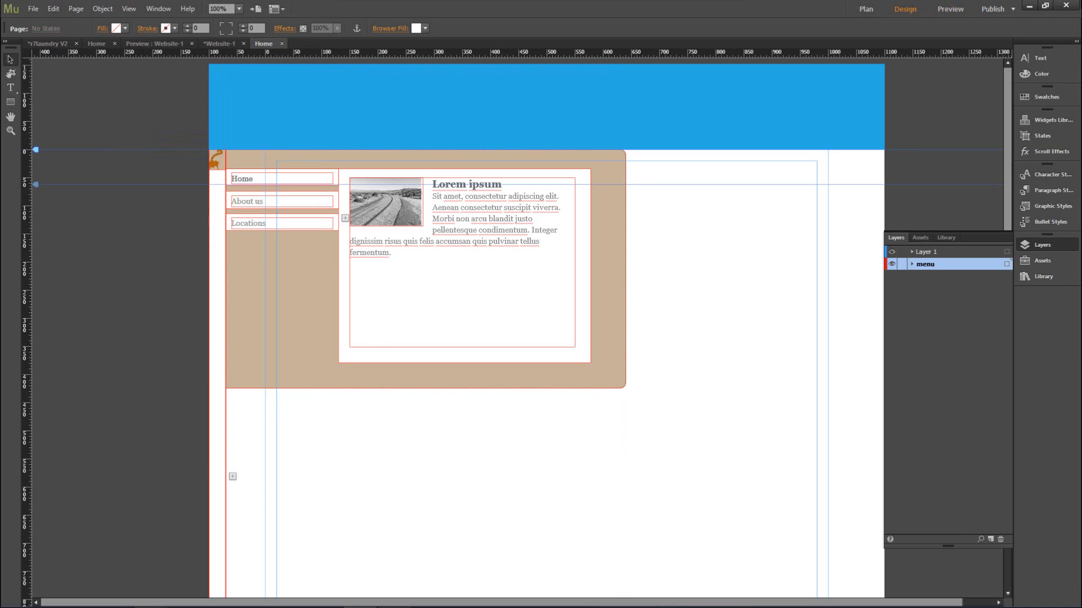
{"action": "left_click", "coordinate": [953, 9]}
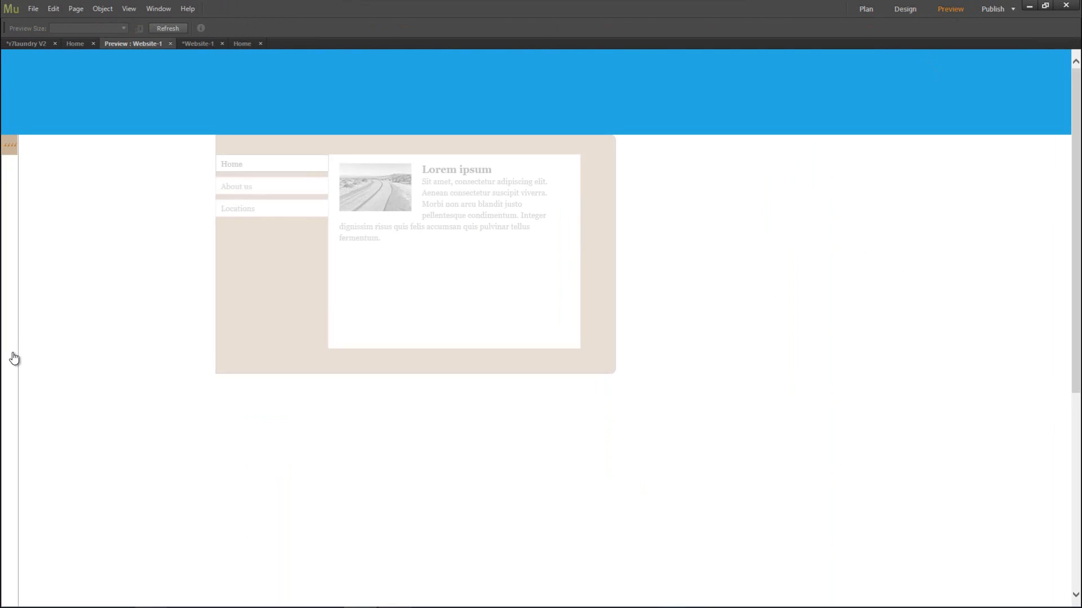
{"action": "left_click", "coordinate": [901, 10]}
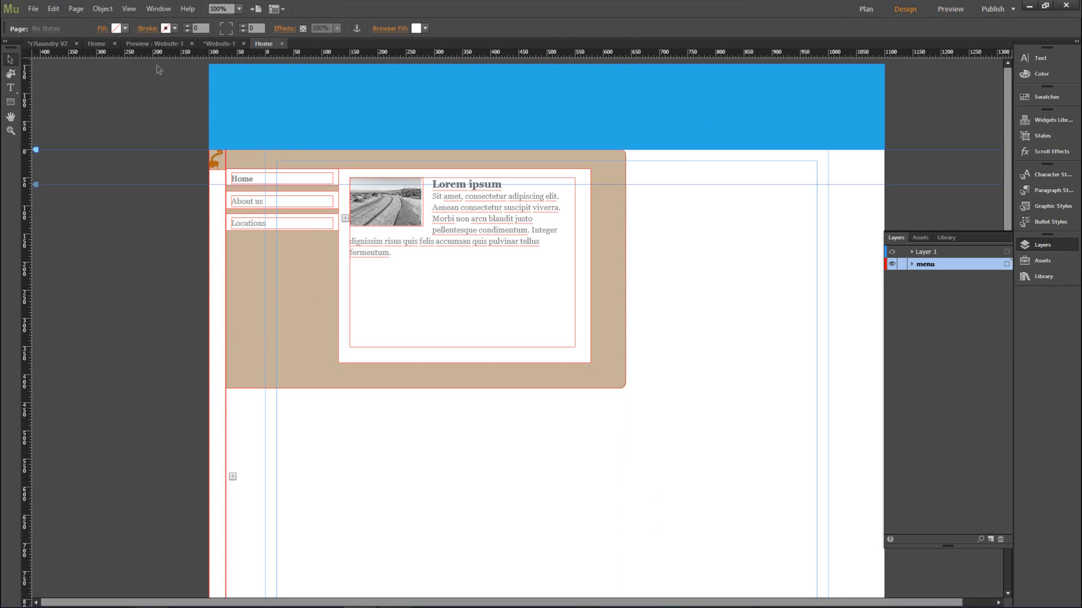
Set the fill of the edge trigger container's Normal state to None
{"action": "left_click", "coordinate": [212, 253]}
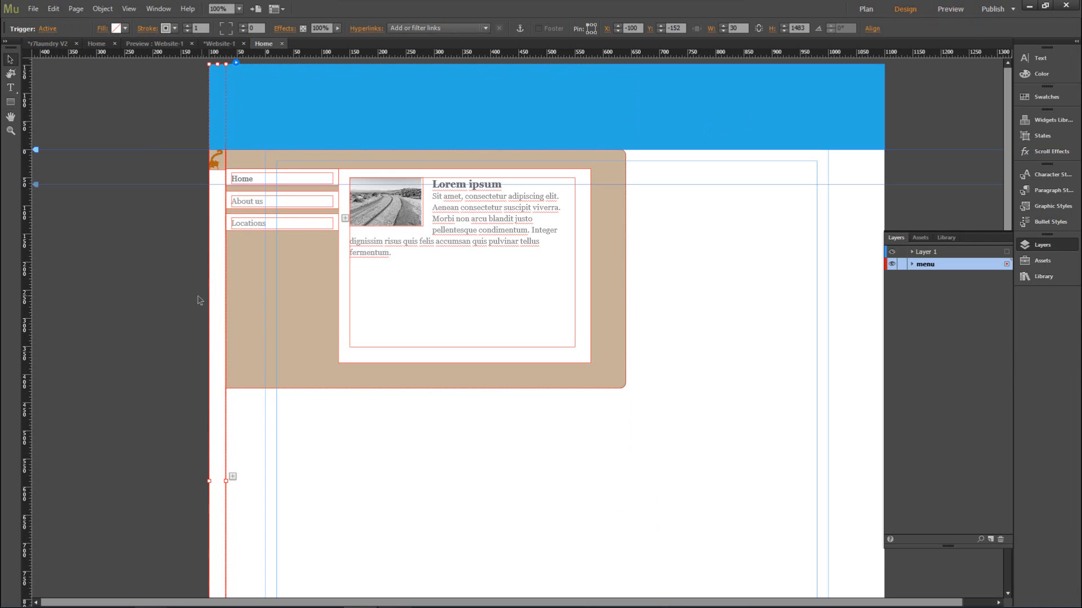
{"action": "left_click", "coordinate": [56, 30]}
{"action": "left_click", "coordinate": [93, 45]}
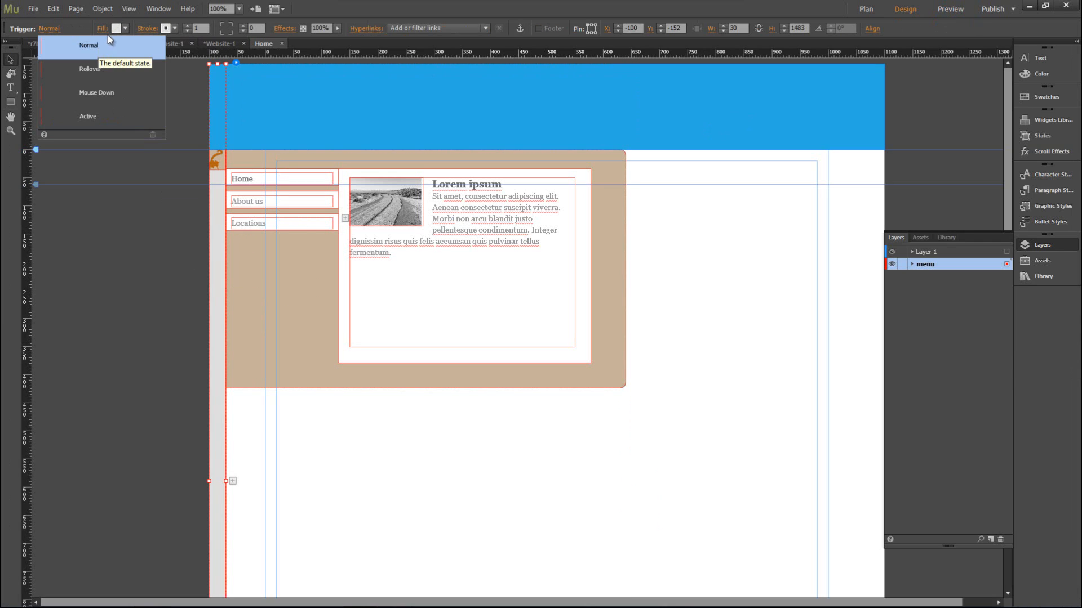
{"action": "left_click", "coordinate": [116, 28]}
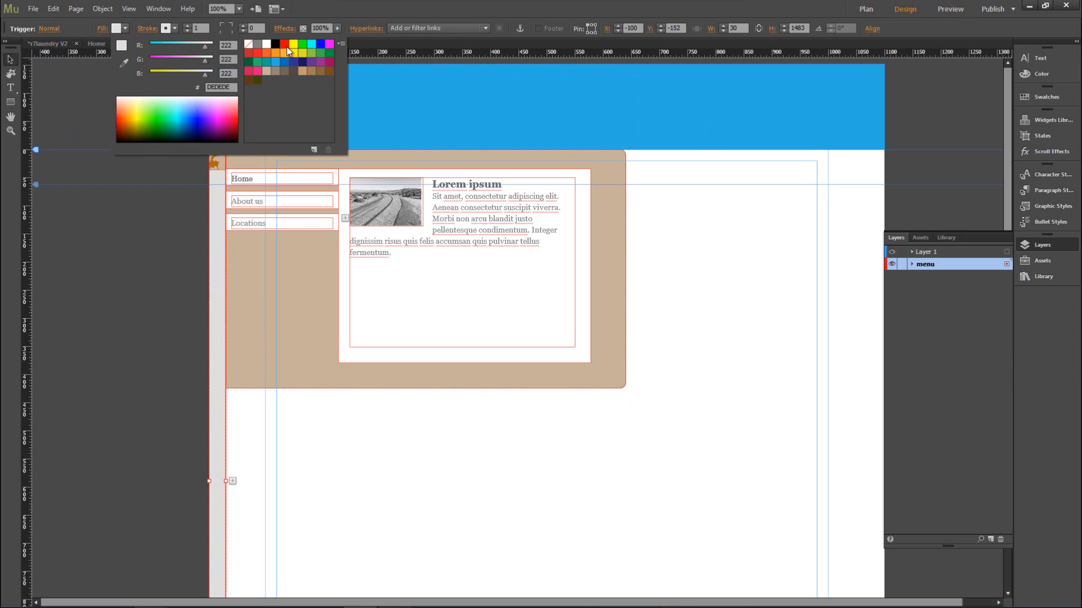
{"action": "left_click", "coordinate": [248, 44]}
Check the edge trigger's Rollover, Mouse Down and Active states, then preview the page
{"action": "left_click", "coordinate": [49, 30]}
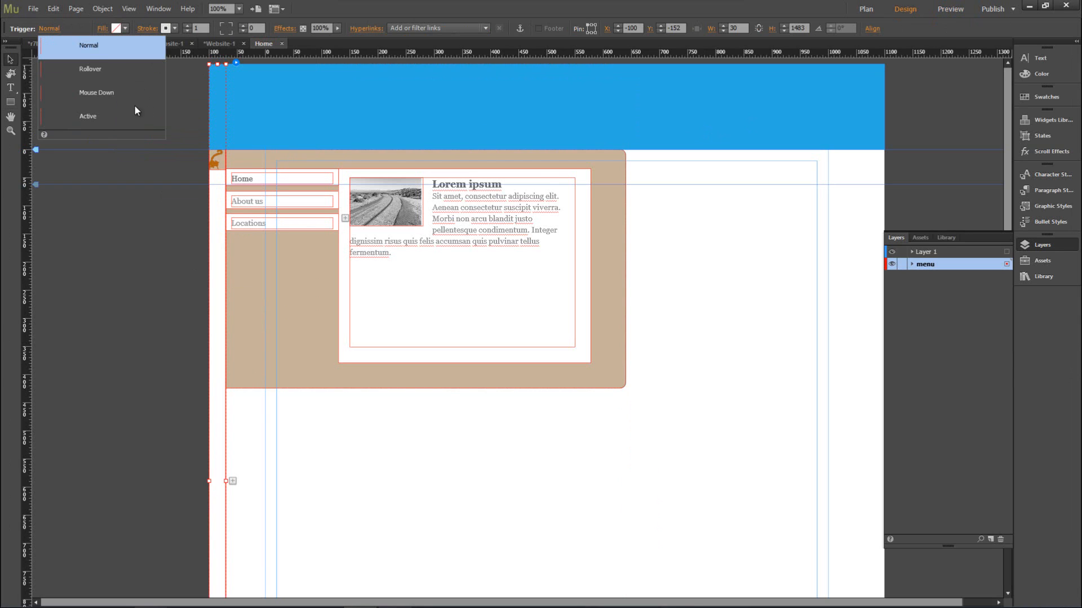
{"action": "left_click", "coordinate": [112, 70]}
{"action": "left_click", "coordinate": [123, 97]}
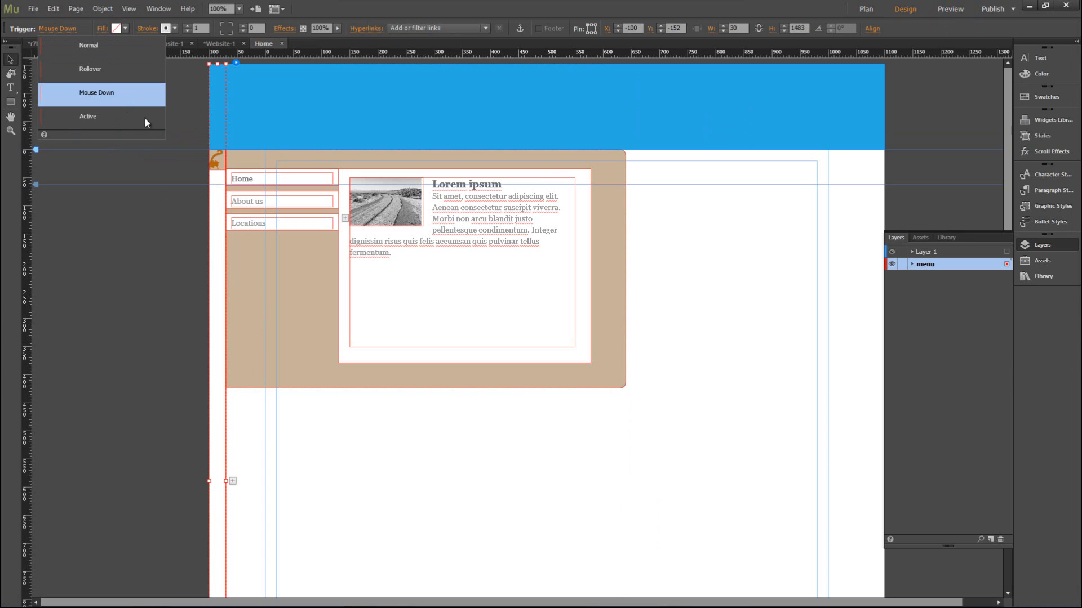
{"action": "left_click", "coordinate": [145, 119]}
{"action": "left_click", "coordinate": [583, 556]}
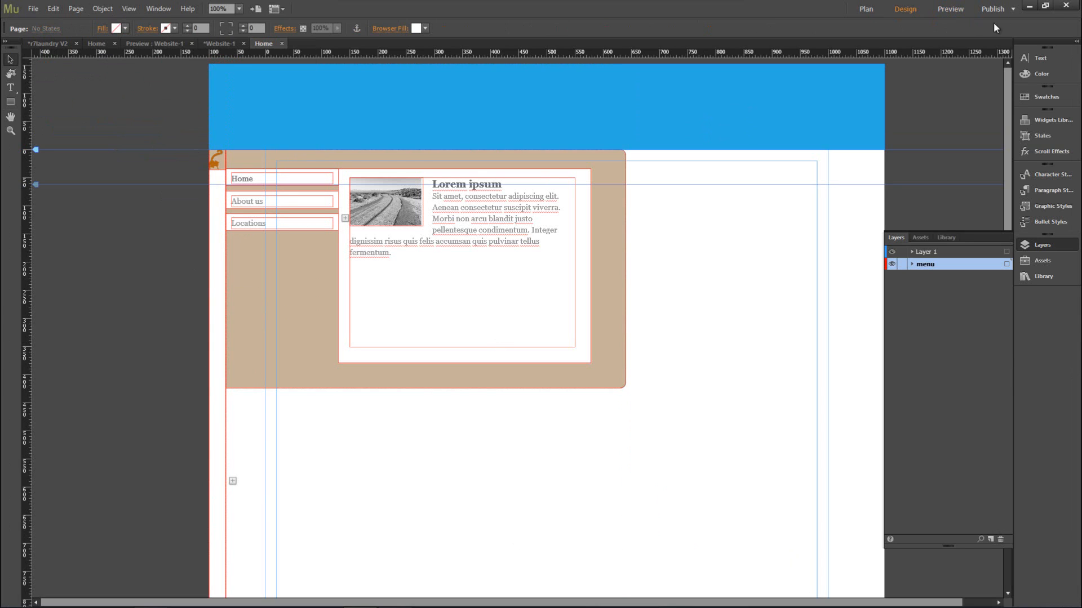
{"action": "left_click", "coordinate": [950, 9]}
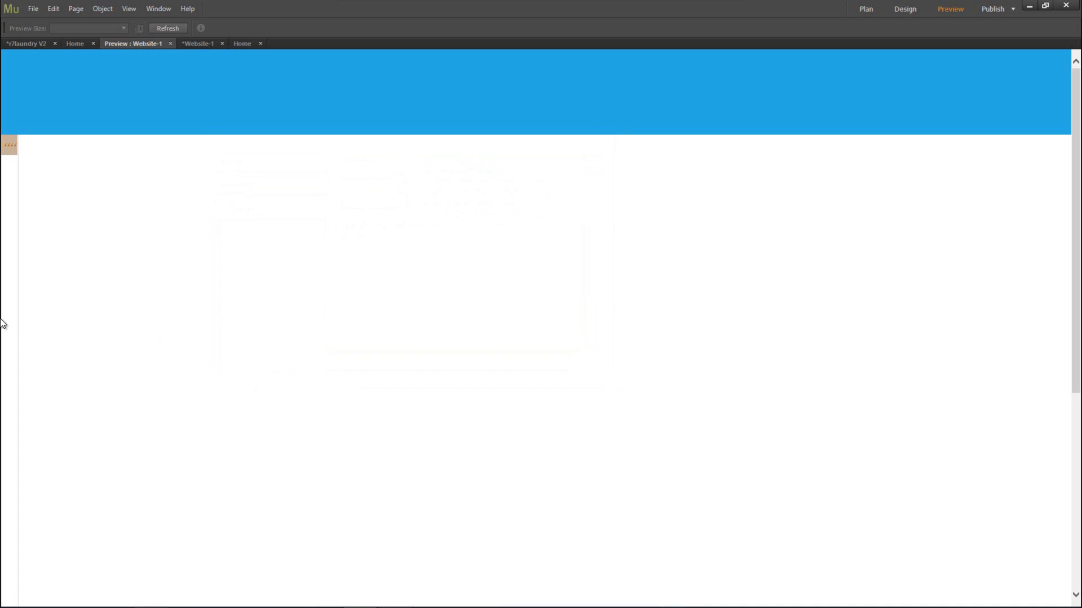
Preview the slide-out menu again, return to the page design and collapse the Layers panel
{"action": "left_click", "coordinate": [904, 9]}
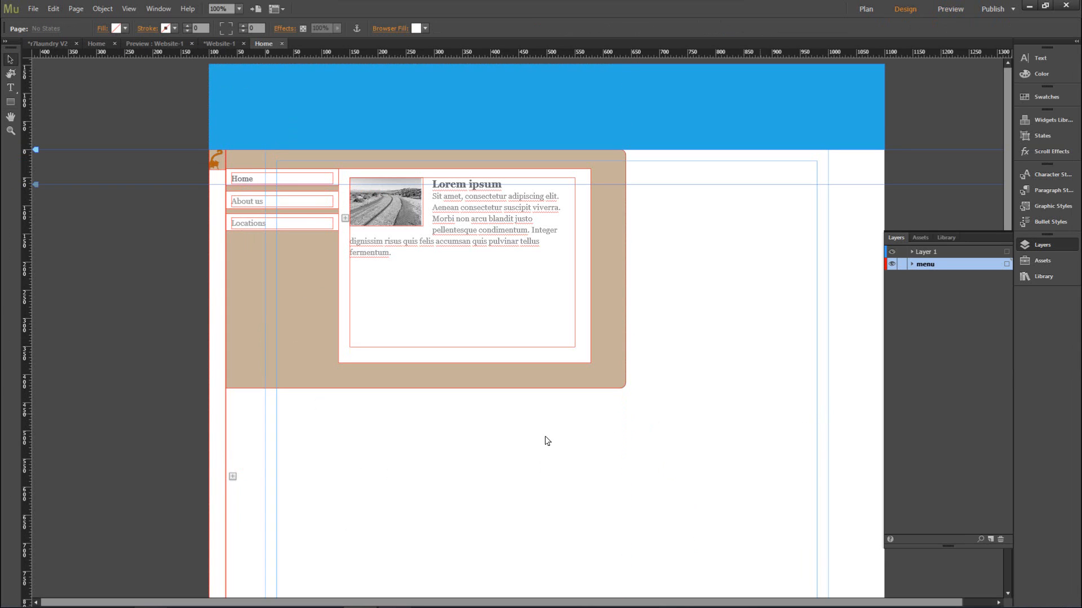
{"action": "left_click", "coordinate": [958, 12]}
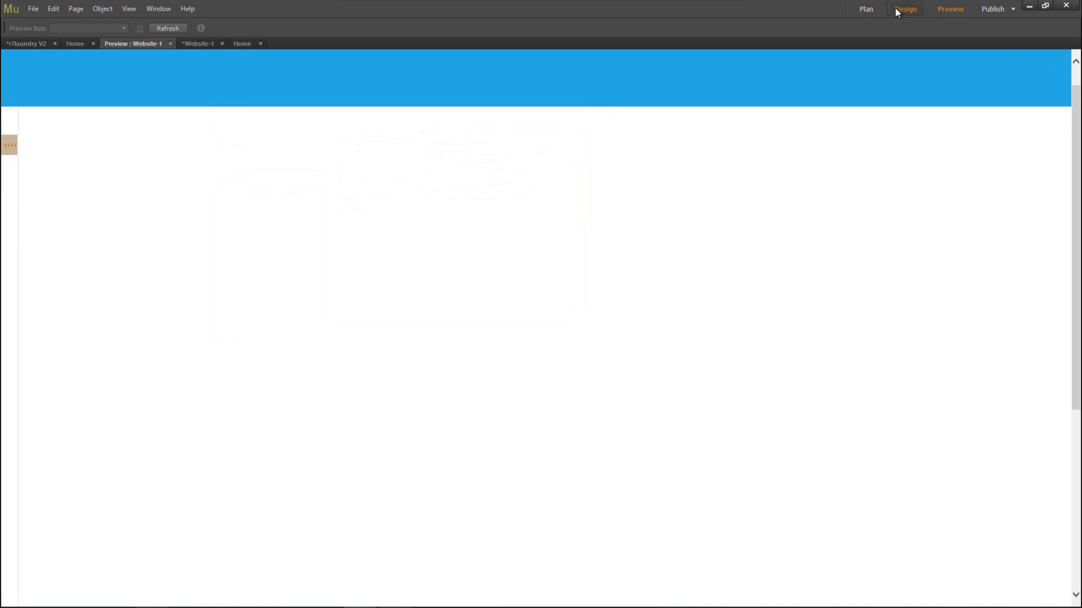
{"action": "left_click", "coordinate": [897, 9]}
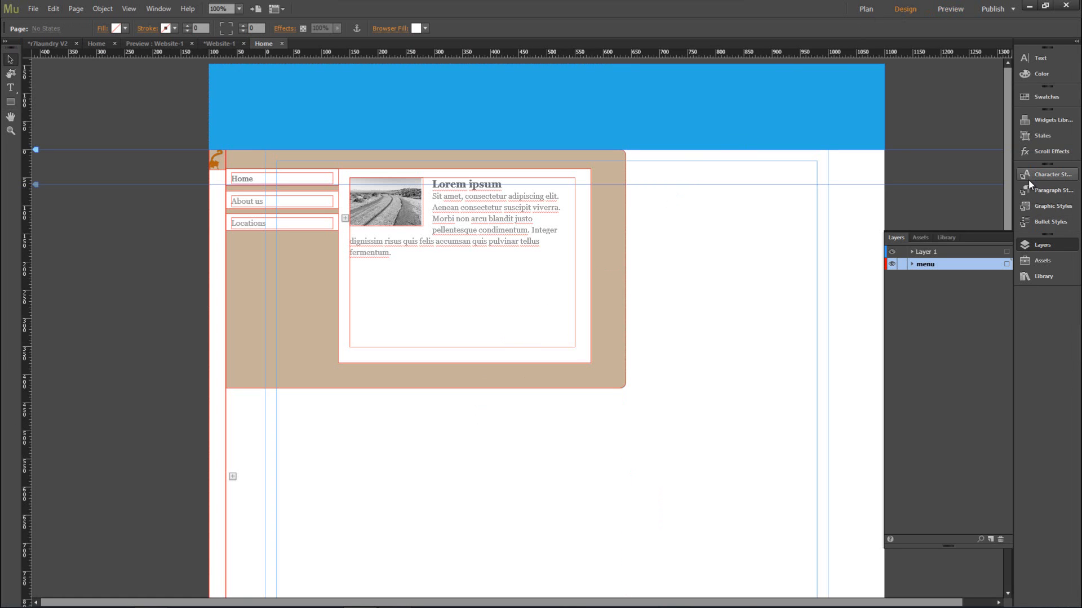
{"action": "left_click", "coordinate": [1006, 237]}
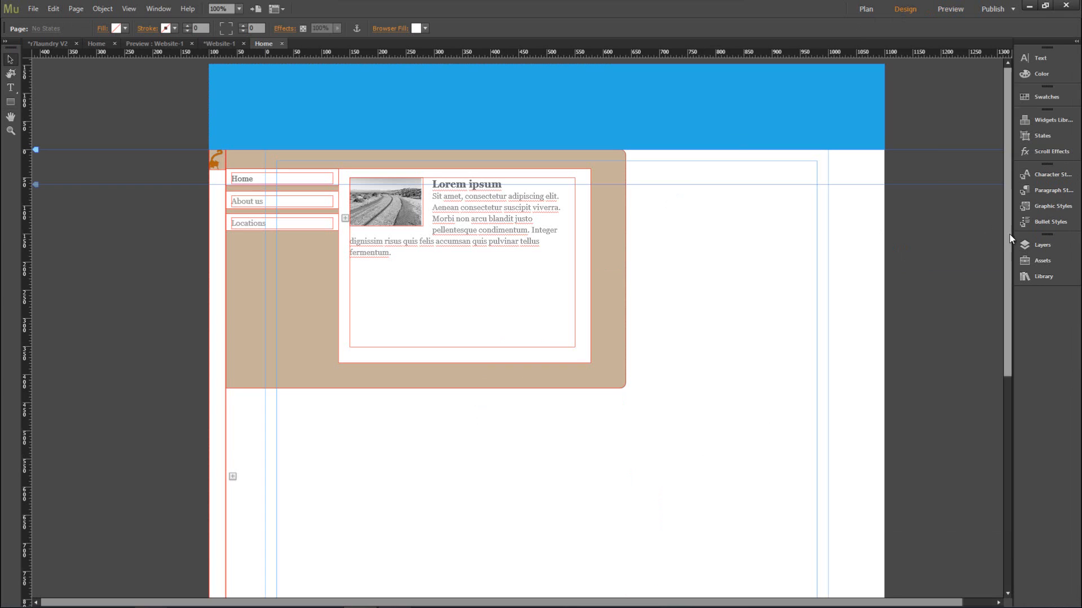
{"action": "mouse_move", "coordinate": [1007, 238]}
{"action": "left_mouse_down"}
{"action": "mouse_move", "coordinate": [1002, 336]}
{"action": "mouse_move", "coordinate": [1006, 242]}
{"action": "left_mouse_up"}
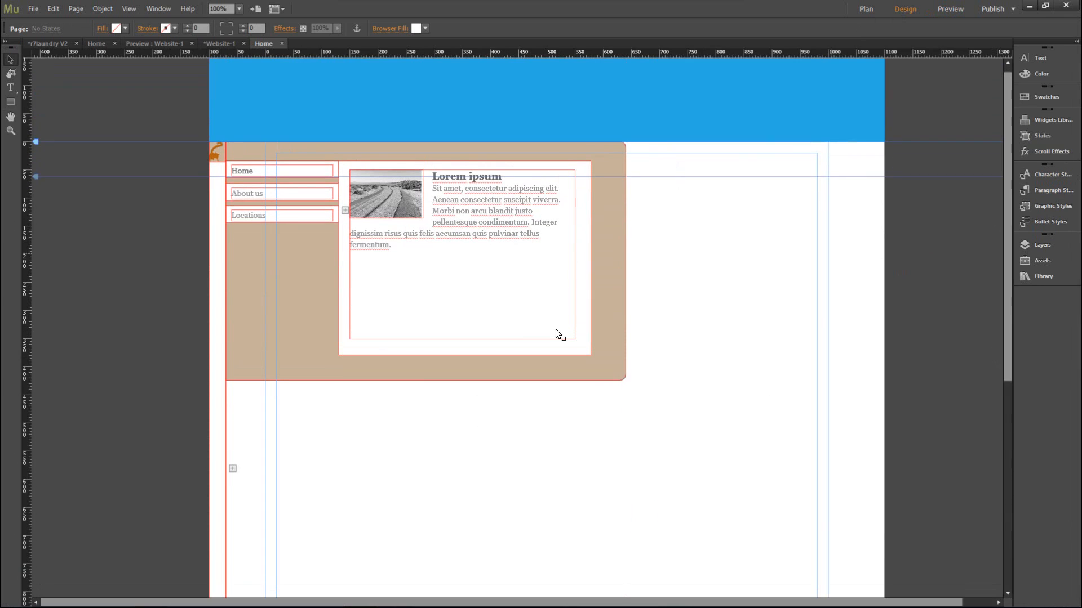
Select the tan panel container and preview the menu's slide-out once more
{"action": "left_click", "coordinate": [305, 269]}
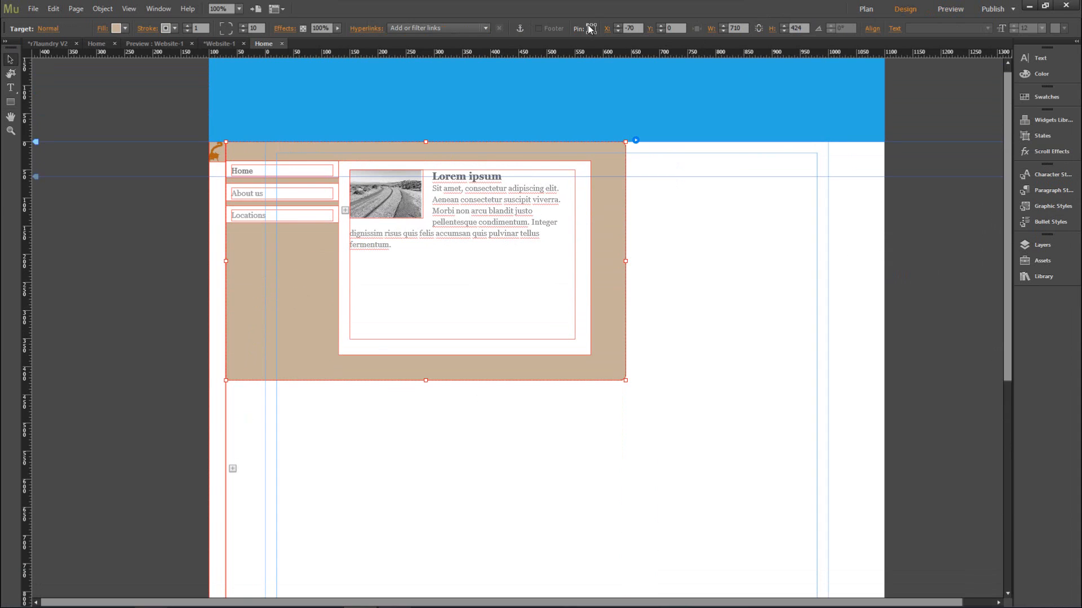
{"action": "left_click", "coordinate": [866, 9]}
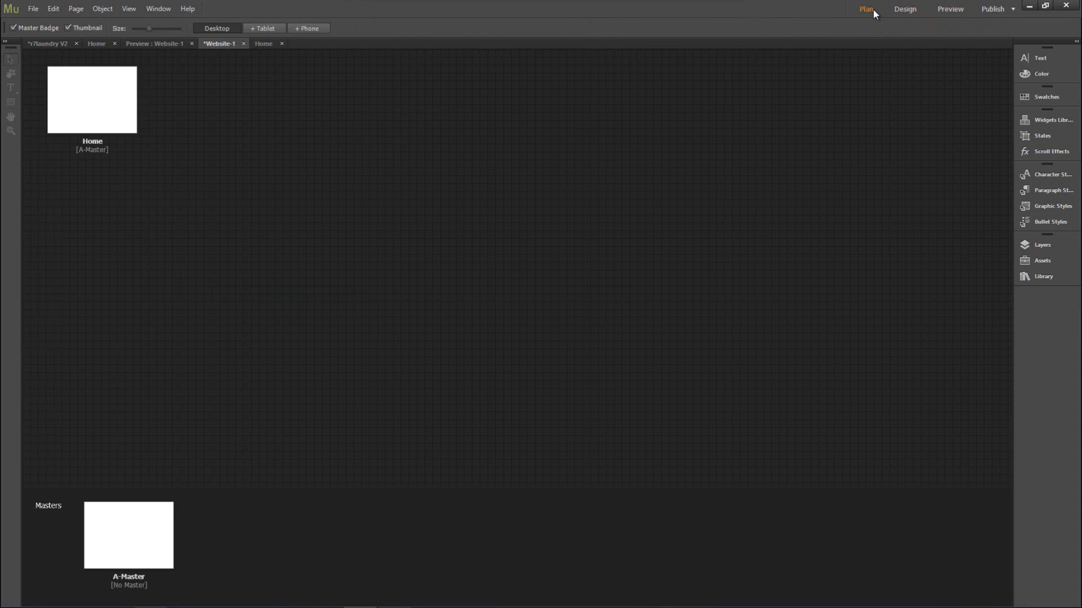
{"action": "left_click", "coordinate": [958, 9]}
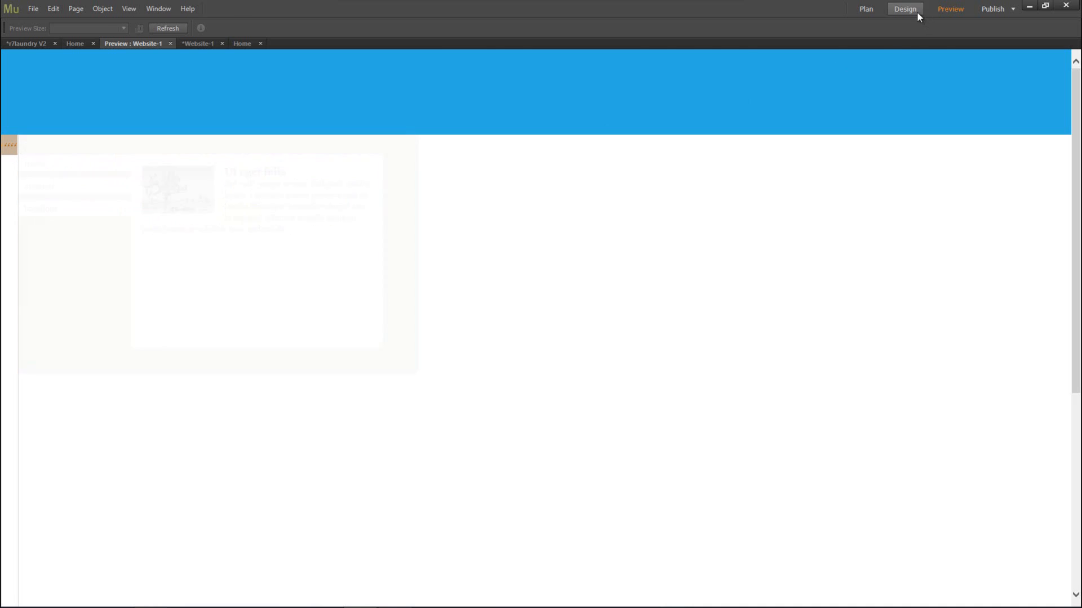
{"action": "left_click", "coordinate": [916, 10]}
Fill the Active state of the Home tab trigger with green (00FF00)
{"action": "left_click", "coordinate": [418, 264]}
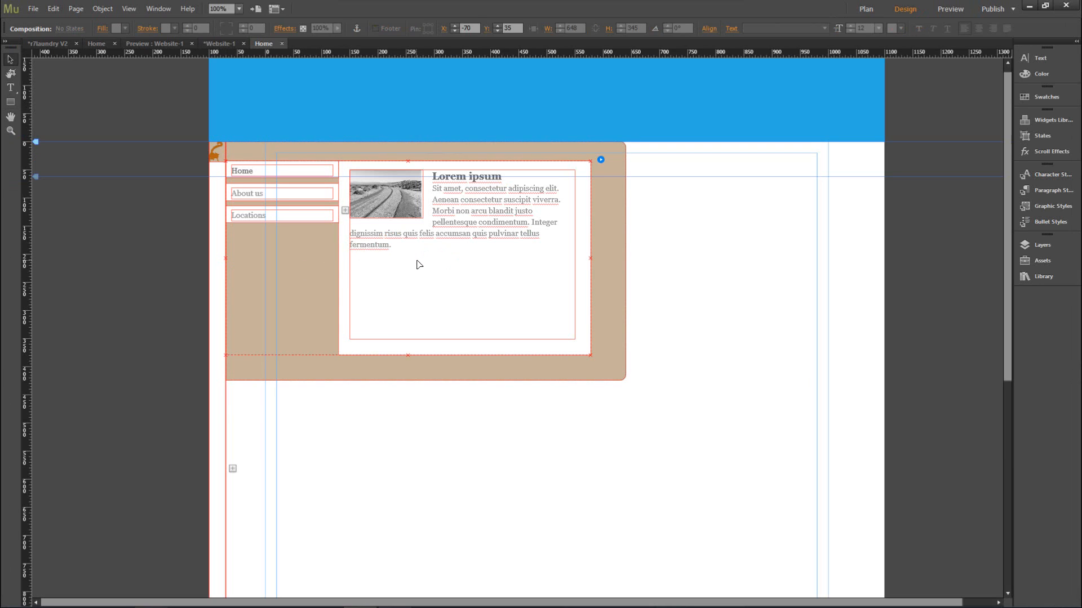
{"action": "left_click", "coordinate": [304, 172]}
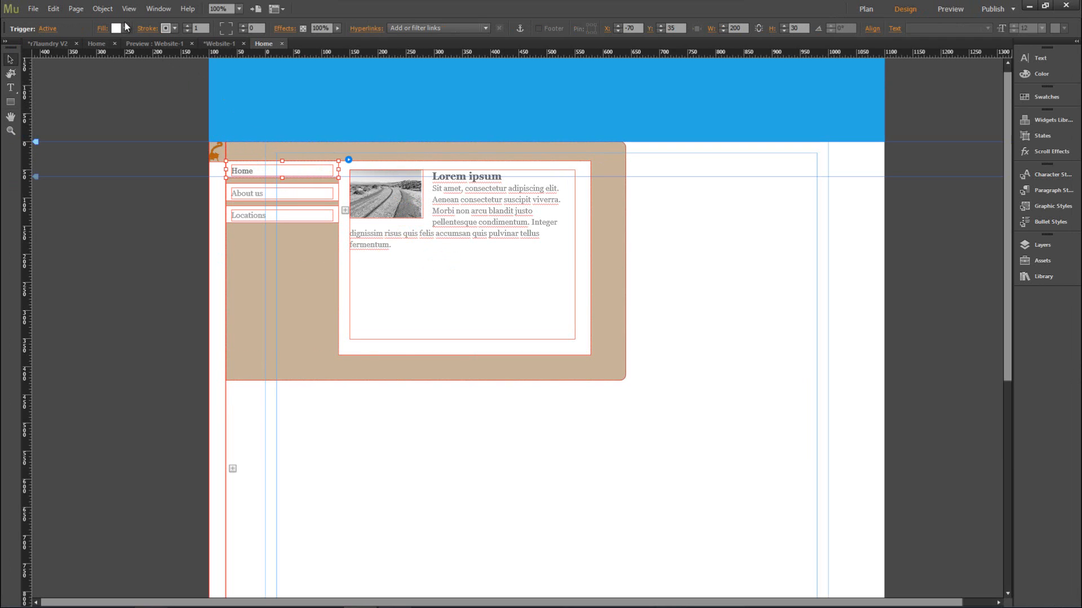
{"action": "left_click", "coordinate": [123, 31]}
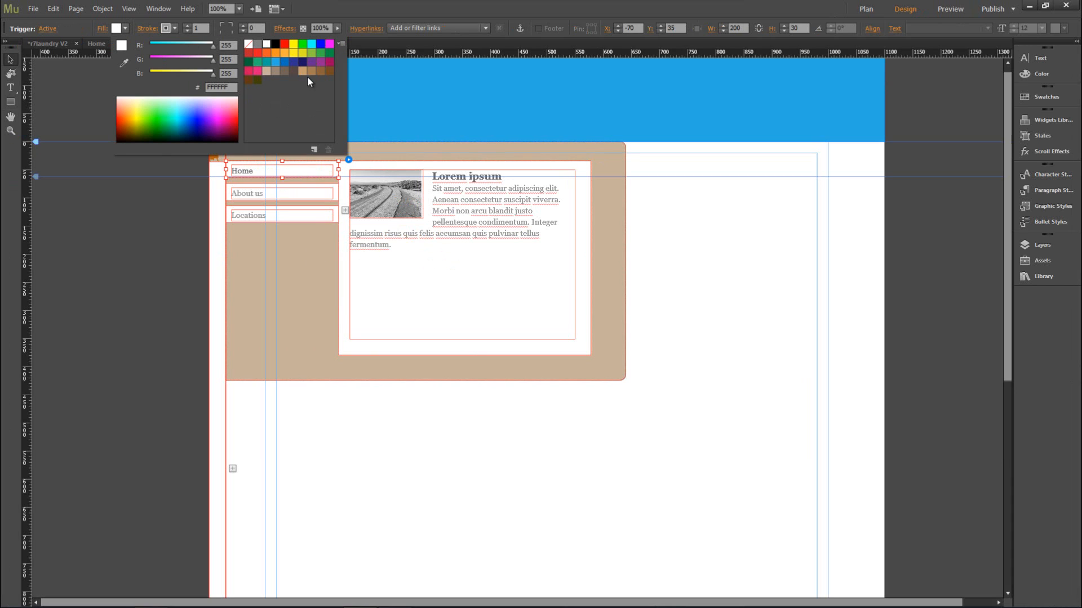
{"action": "left_click", "coordinate": [302, 44]}
Fill the Normal state of the Home tab trigger with green (00FF00)
{"action": "left_click", "coordinate": [255, 193]}
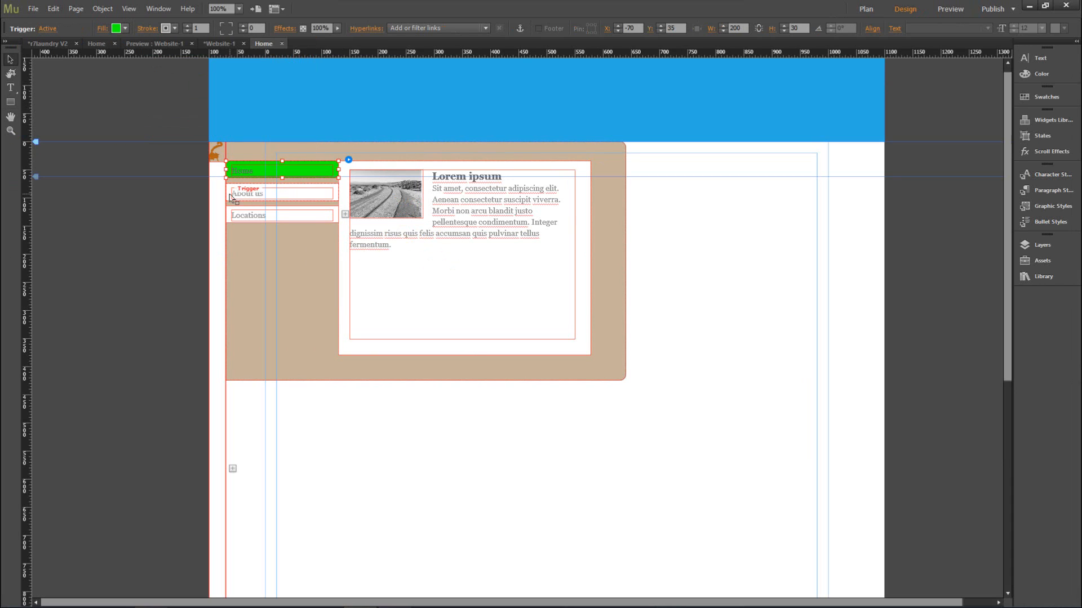
{"action": "left_click", "coordinate": [232, 173]}
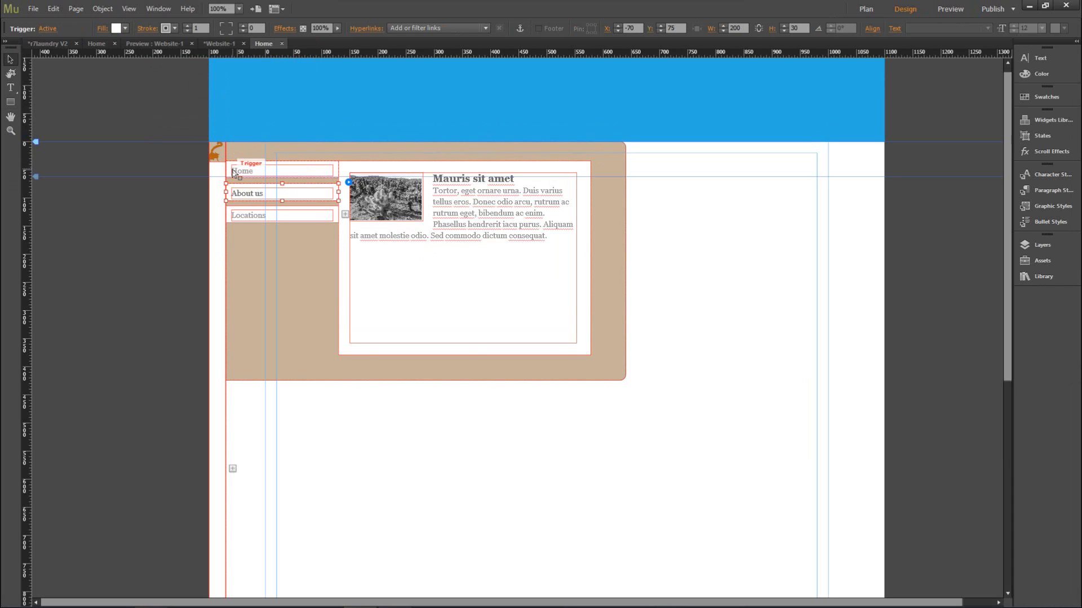
{"action": "left_click", "coordinate": [56, 35]}
{"action": "left_click", "coordinate": [67, 45]}
{"action": "left_click", "coordinate": [123, 30]}
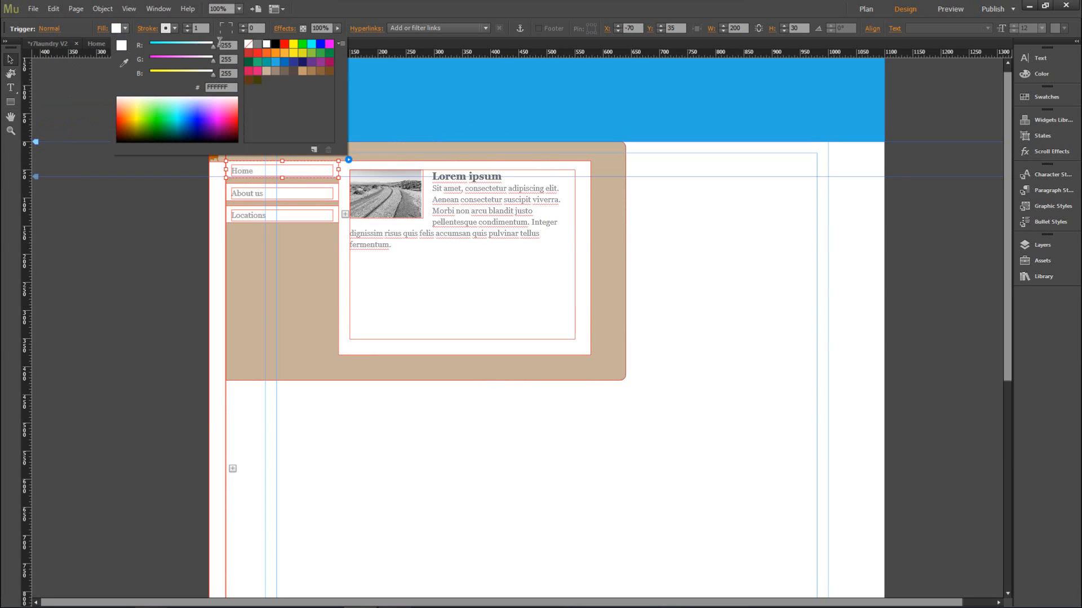
{"action": "left_click", "coordinate": [303, 45]}
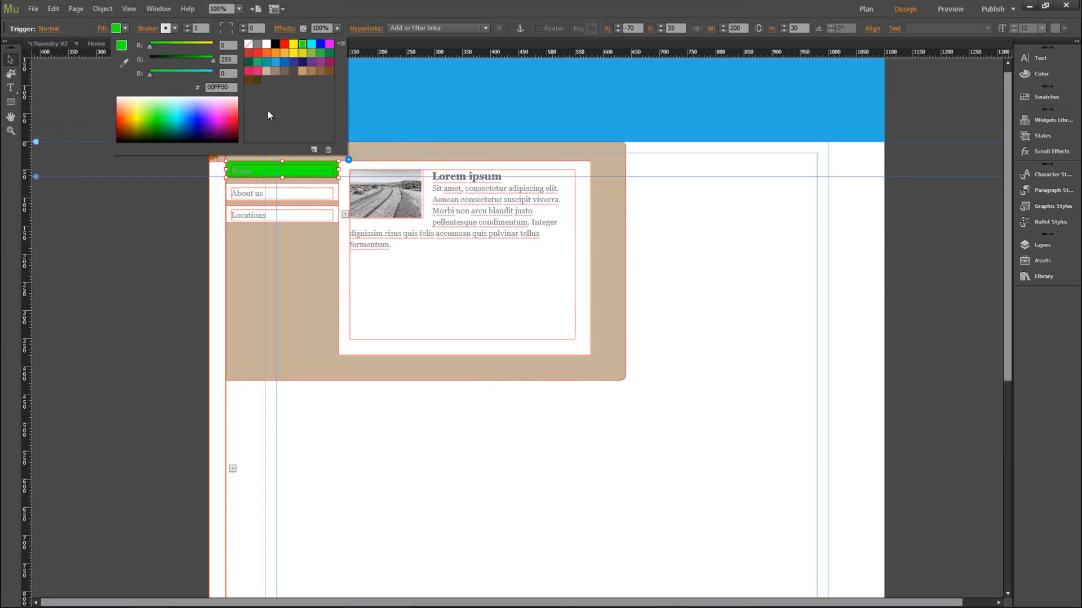
Fill the Normal state of the About us tab trigger with cyan and set its stroke to None
{"action": "left_click", "coordinate": [232, 196]}
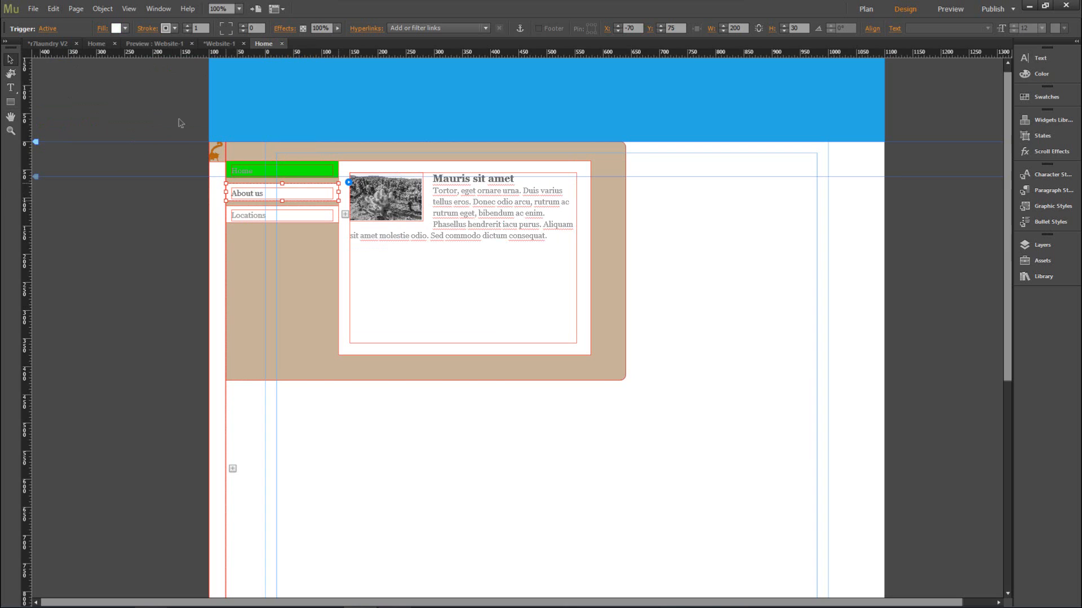
{"action": "left_click", "coordinate": [53, 29]}
{"action": "left_click", "coordinate": [93, 45]}
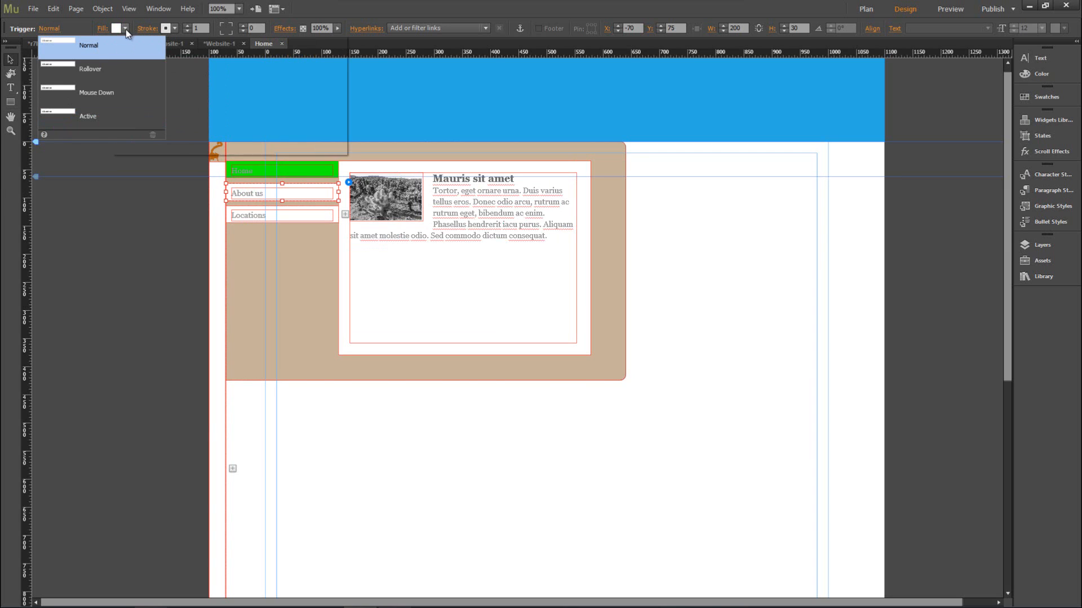
{"action": "left_click", "coordinate": [126, 30]}
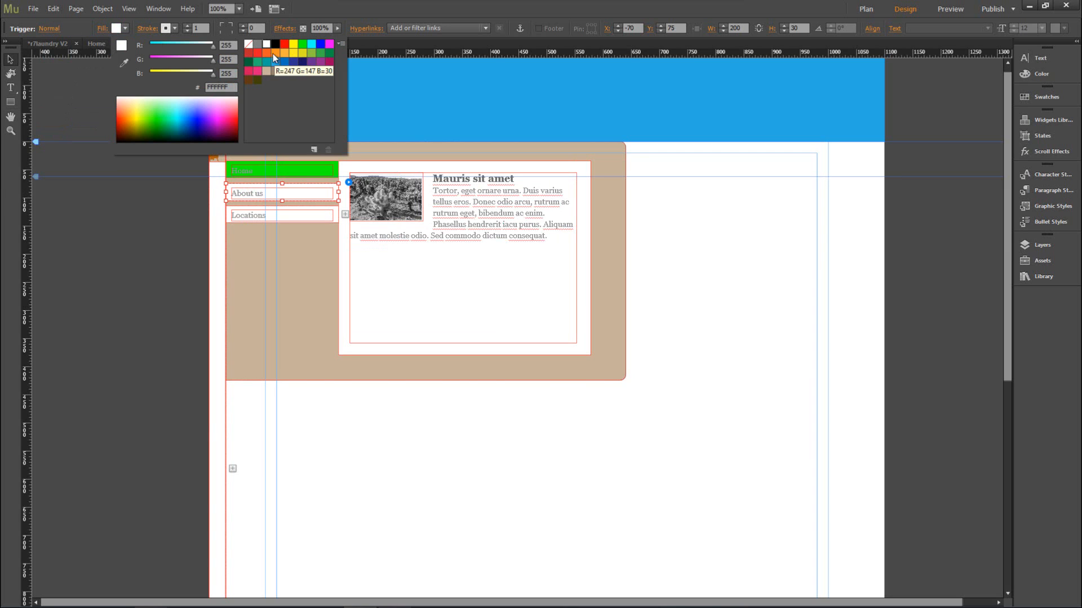
{"action": "left_click", "coordinate": [311, 44]}
{"action": "left_click", "coordinate": [178, 29]}
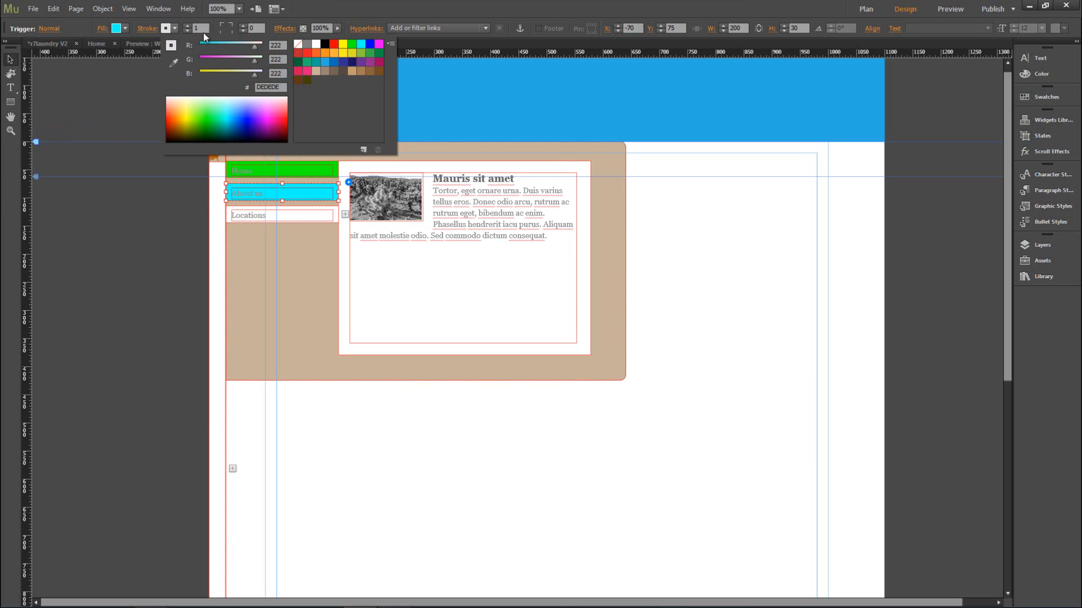
{"action": "left_click", "coordinate": [298, 44]}
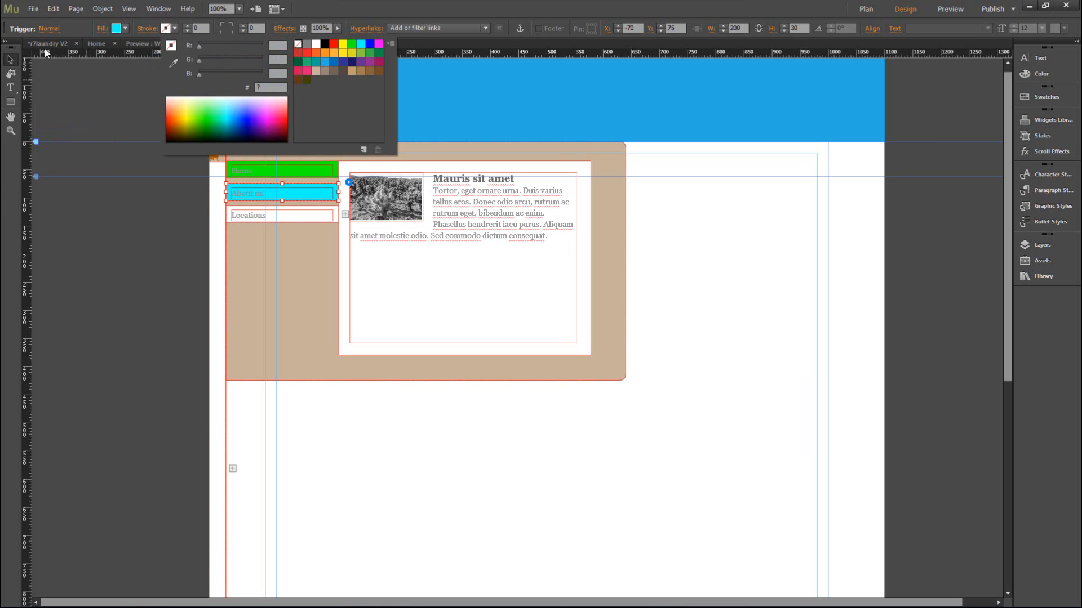
Set the stroke of the Home tab trigger's Normal state to None
{"action": "left_click", "coordinate": [241, 168]}
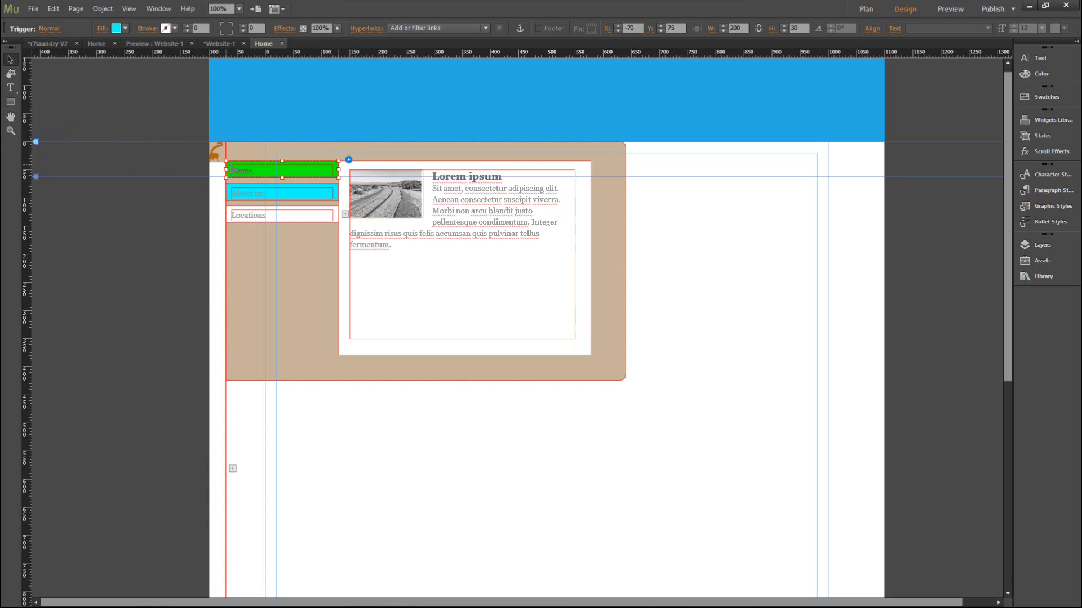
{"action": "left_click", "coordinate": [47, 29]}
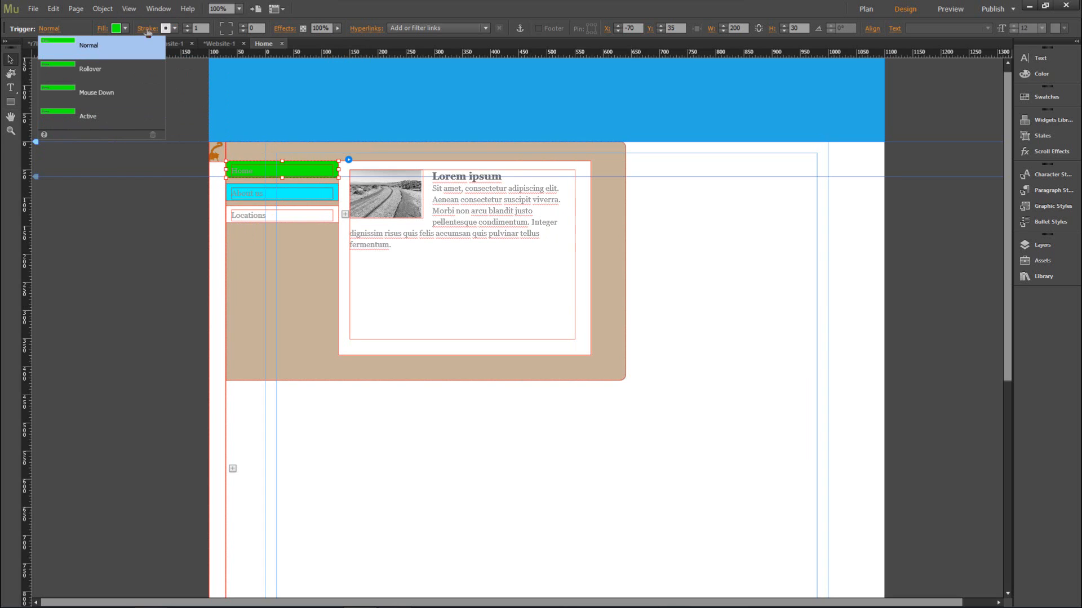
{"action": "left_click", "coordinate": [75, 45]}
{"action": "left_click", "coordinate": [174, 28]}
{"action": "left_click", "coordinate": [298, 45]}
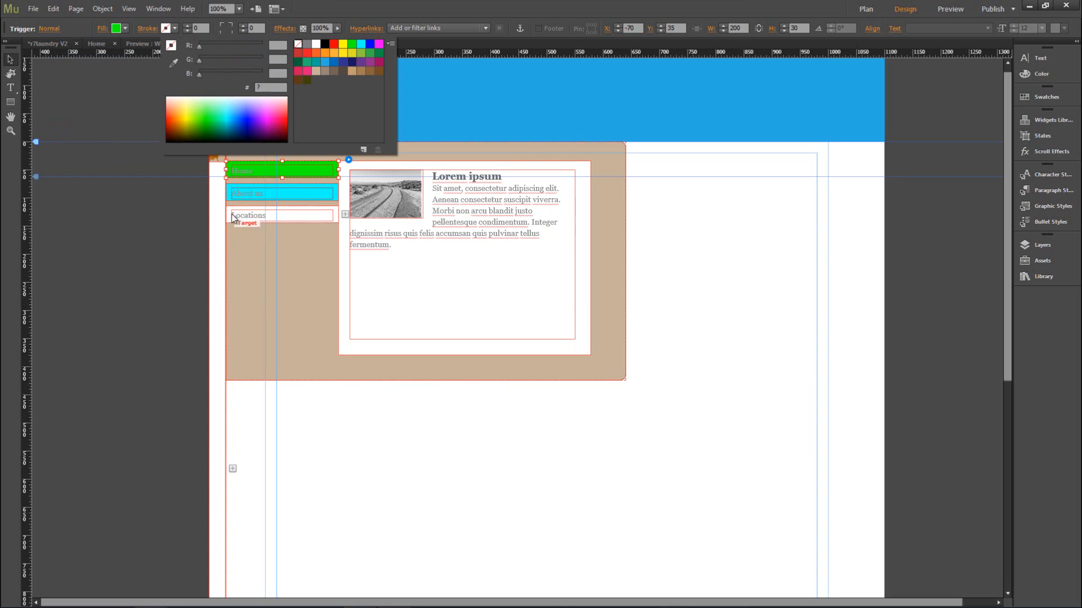
Set the stroke of the Locations tab trigger's Active state to None and fill it with blue (0000FF)
{"action": "left_click", "coordinate": [231, 217]}
{"action": "left_click", "coordinate": [172, 28]}
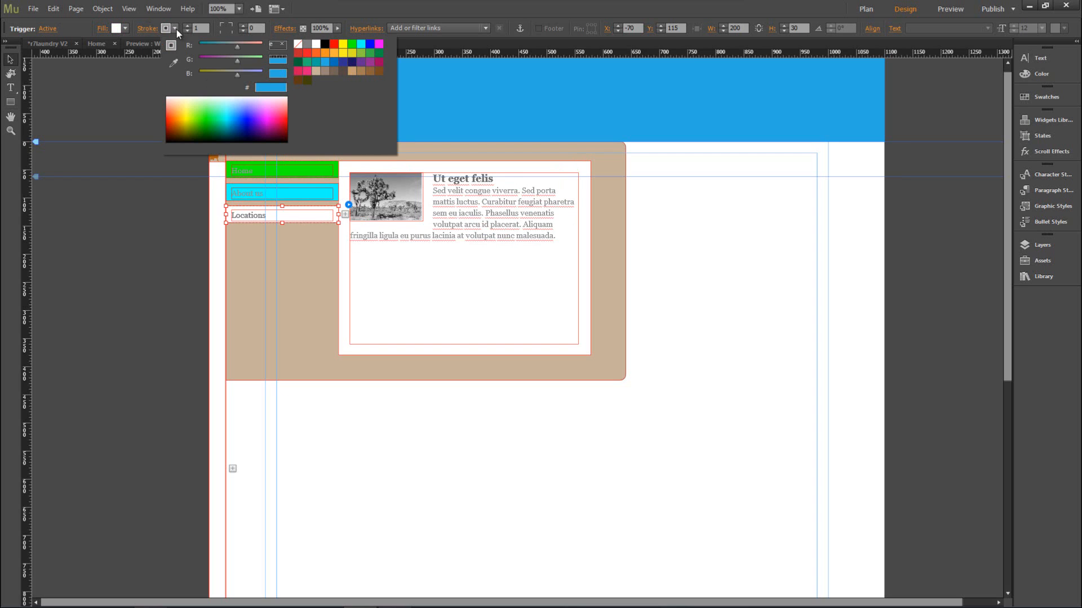
{"action": "left_click", "coordinate": [298, 43]}
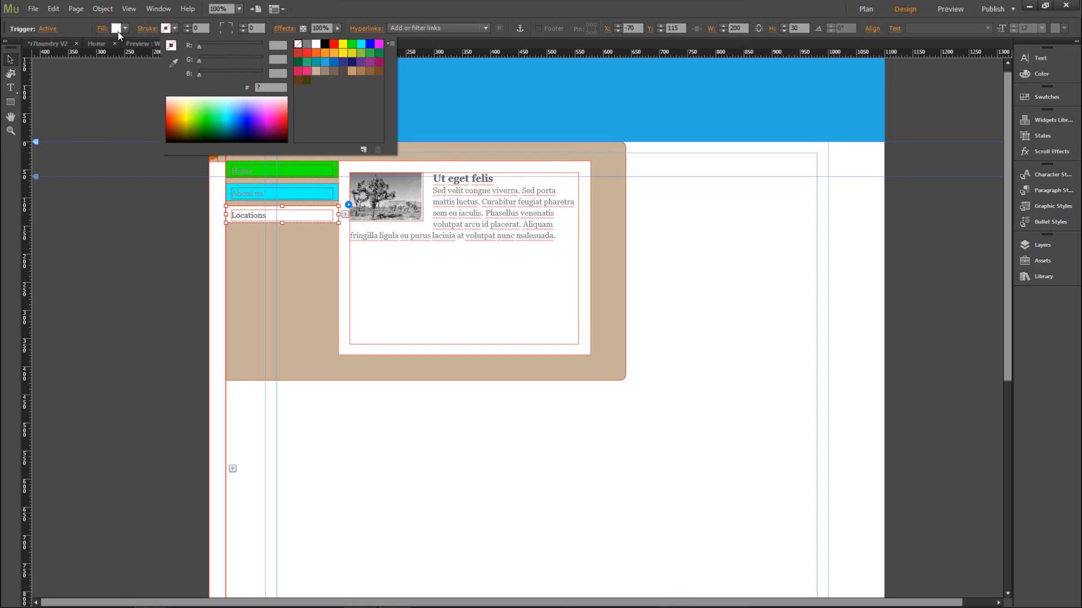
{"action": "left_click", "coordinate": [117, 31]}
{"action": "left_click", "coordinate": [126, 29]}
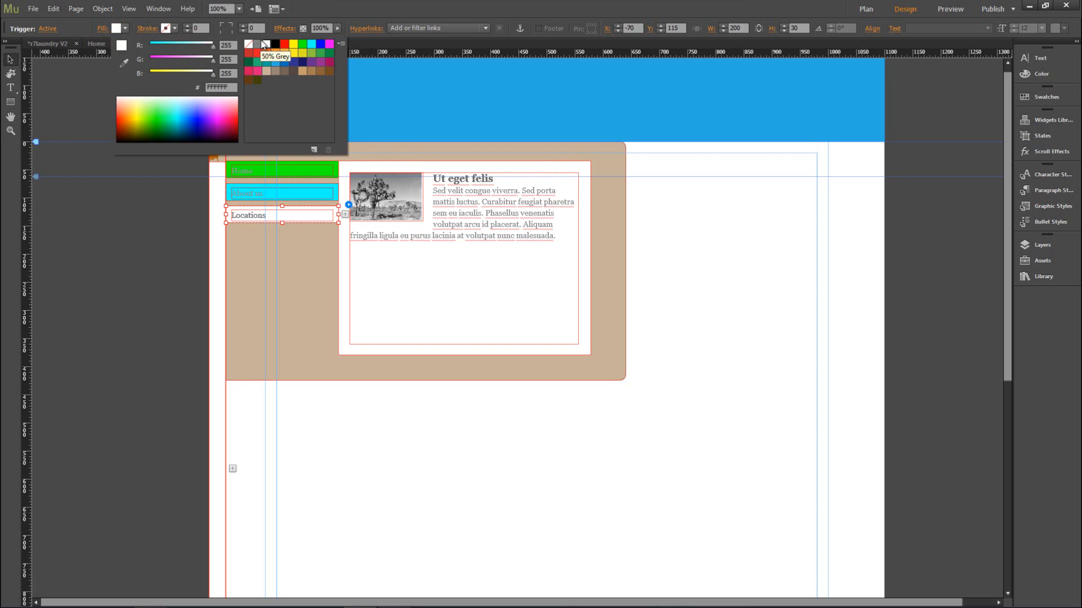
{"action": "left_click", "coordinate": [320, 44]}
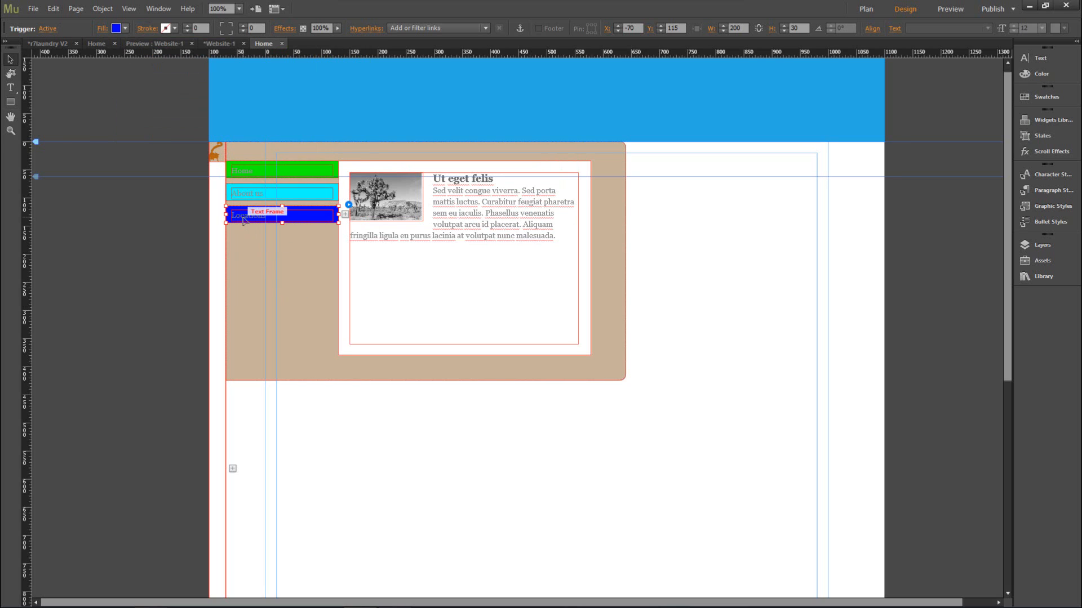
Change the fill of the Locations tab trigger's Active state to pink
{"action": "left_click", "coordinate": [126, 29]}
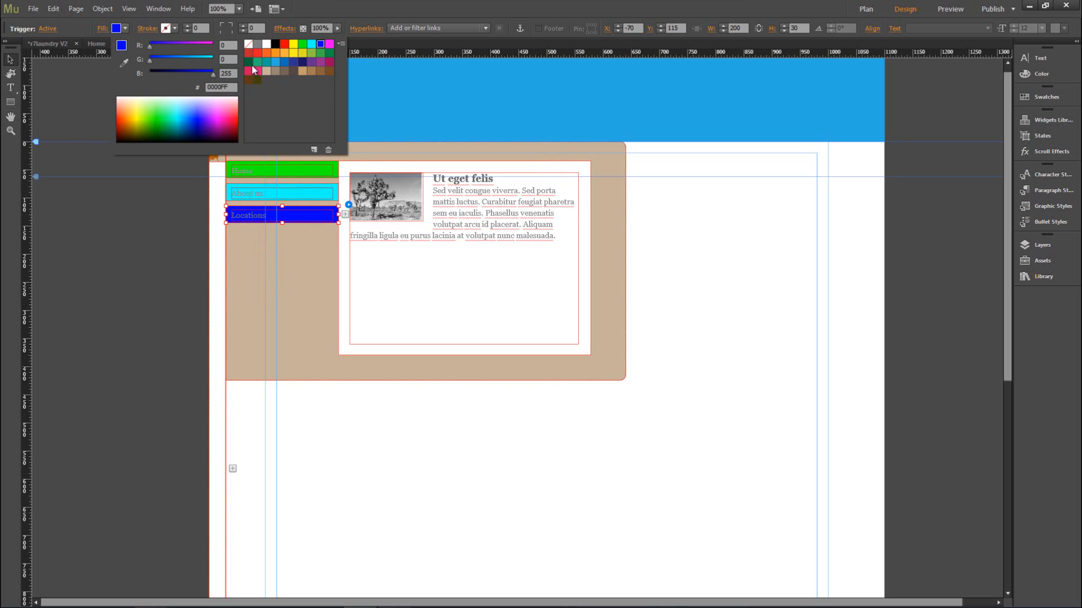
{"action": "left_click", "coordinate": [258, 71]}
{"action": "left_click", "coordinate": [307, 293]}
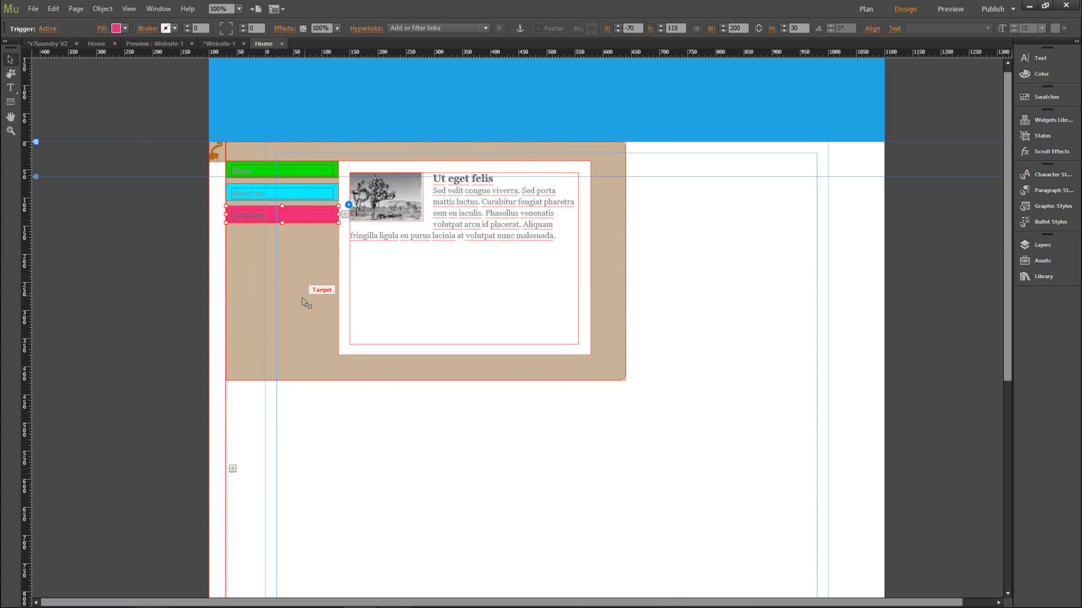
Fill the Normal state of the Locations tab trigger with the same pink
{"action": "left_click", "coordinate": [231, 219]}
{"action": "left_click", "coordinate": [231, 219]}
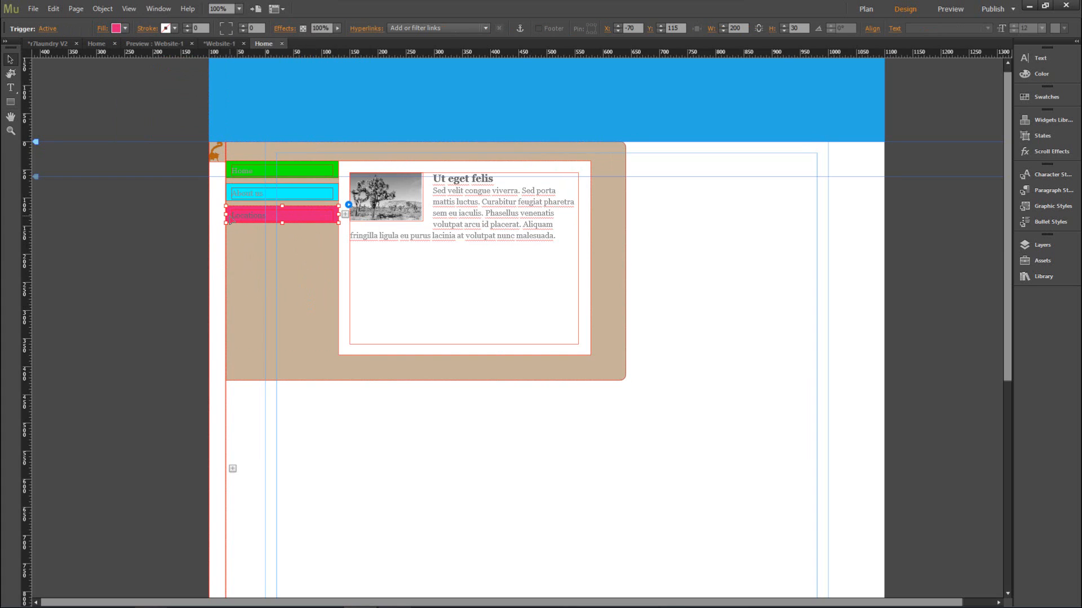
{"action": "left_click", "coordinate": [52, 29]}
{"action": "left_click", "coordinate": [82, 43]}
{"action": "left_click", "coordinate": [125, 29]}
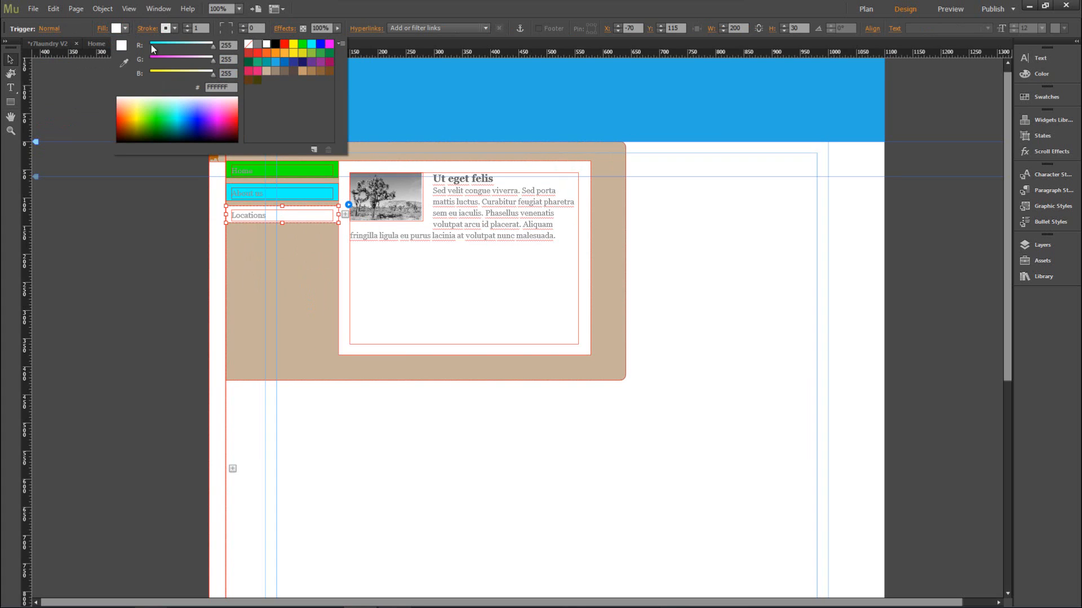
{"action": "left_click", "coordinate": [256, 71]}
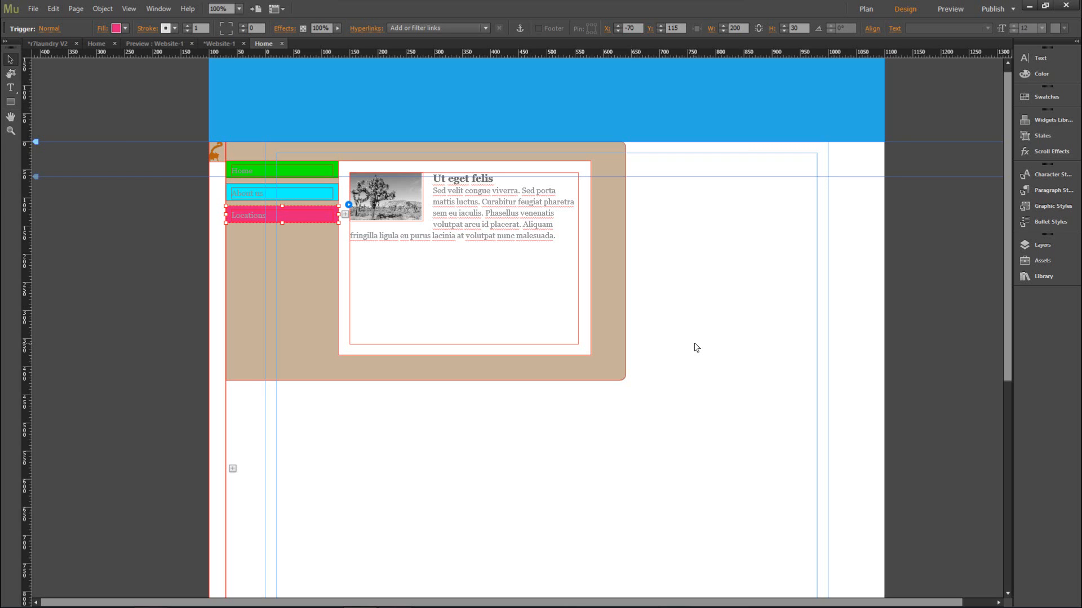
Fill the Home tab's content container with green (00FF00) to match its trigger
{"action": "left_click", "coordinate": [333, 170]}
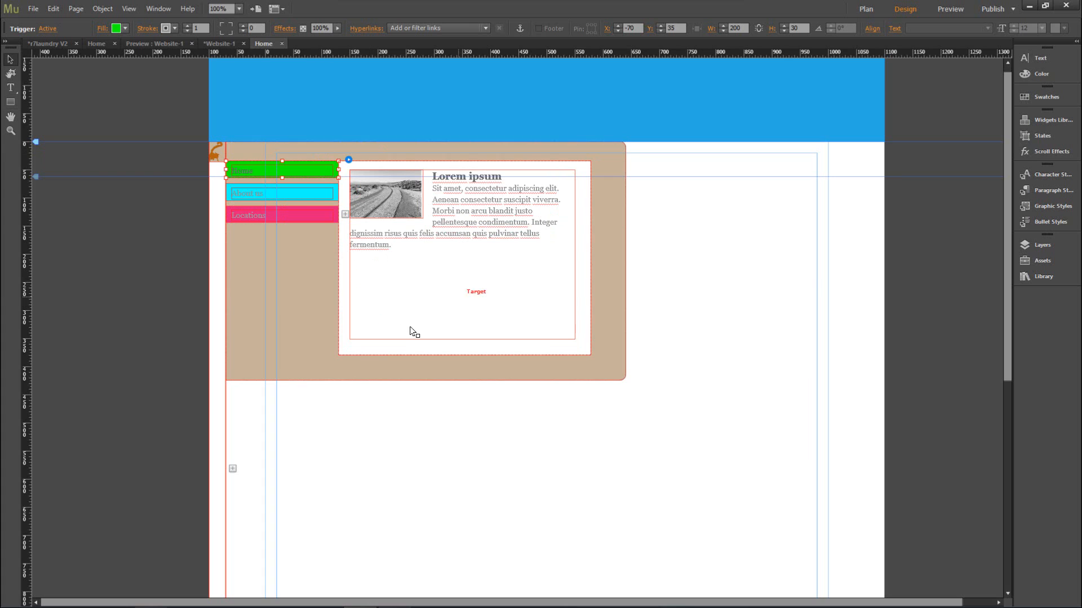
{"action": "left_click", "coordinate": [387, 346]}
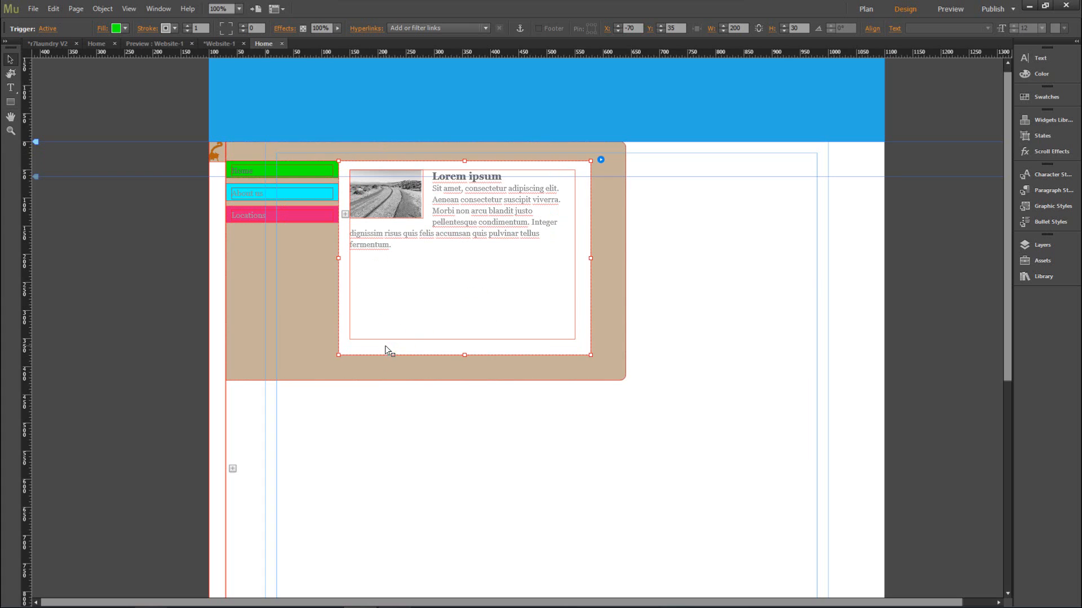
{"action": "left_click", "coordinate": [125, 28]}
{"action": "left_click", "coordinate": [302, 43]}
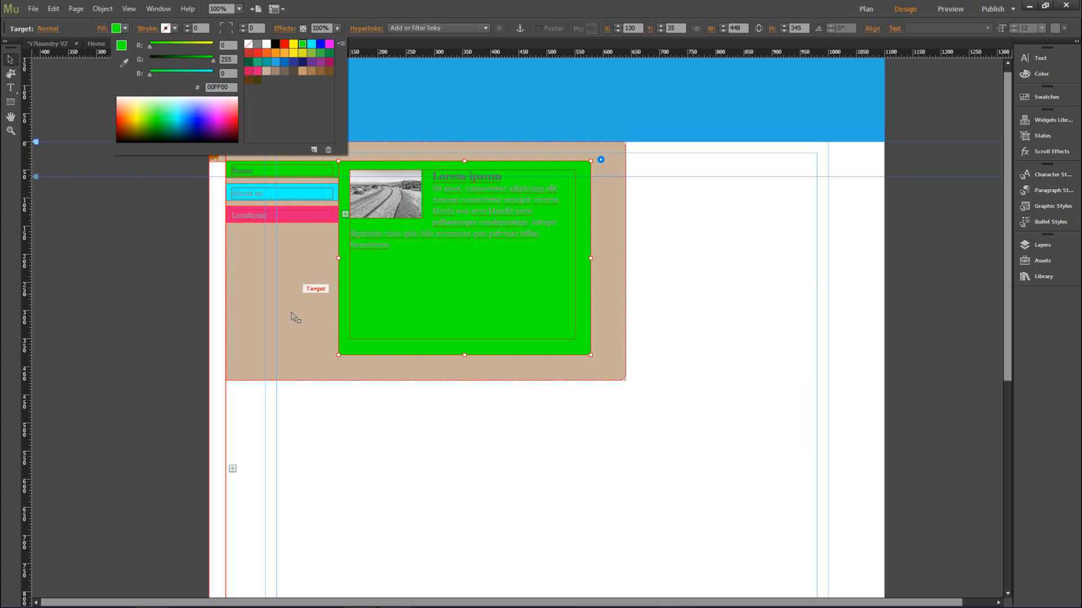
Fill the About us tab's content container with cyan (00FFFF) and leave its stroke set to None
{"action": "left_click", "coordinate": [293, 315]}
{"action": "left_click", "coordinate": [335, 193]}
{"action": "left_click", "coordinate": [350, 344]}
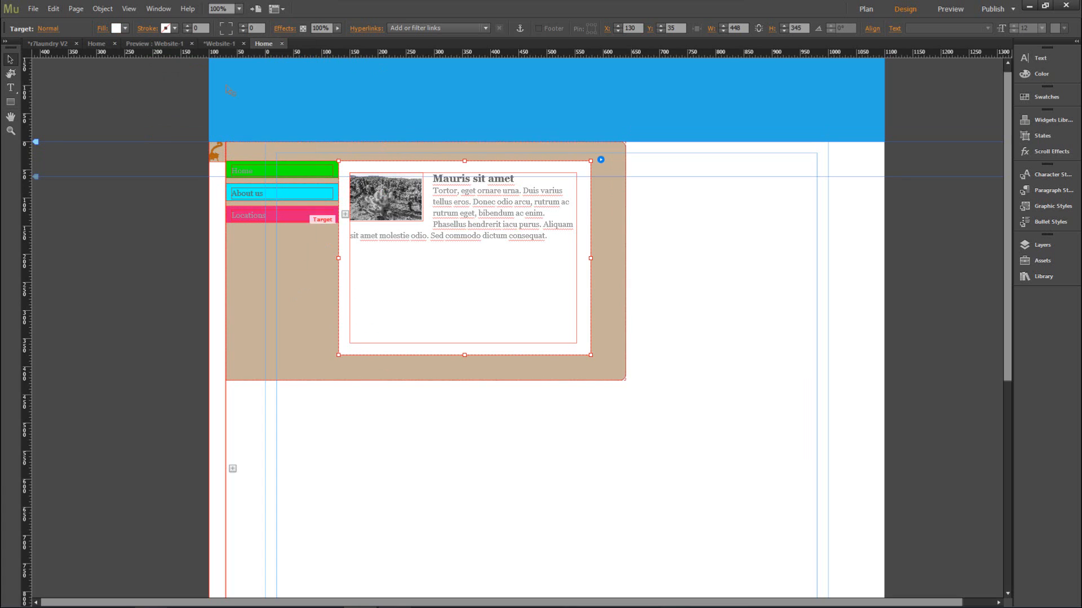
{"action": "left_click", "coordinate": [175, 28]}
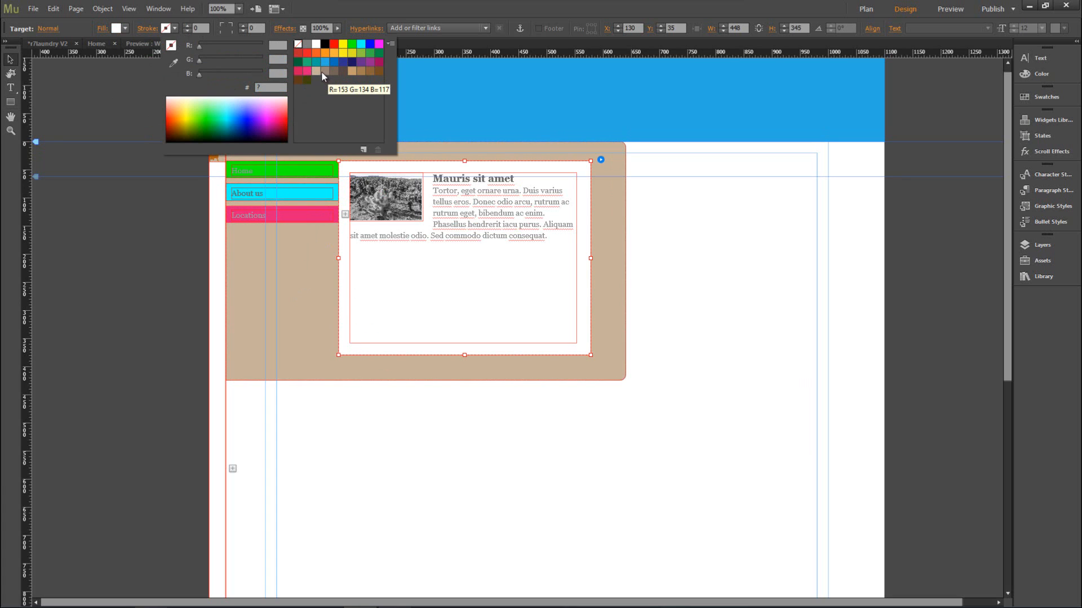
{"action": "left_click", "coordinate": [361, 43]}
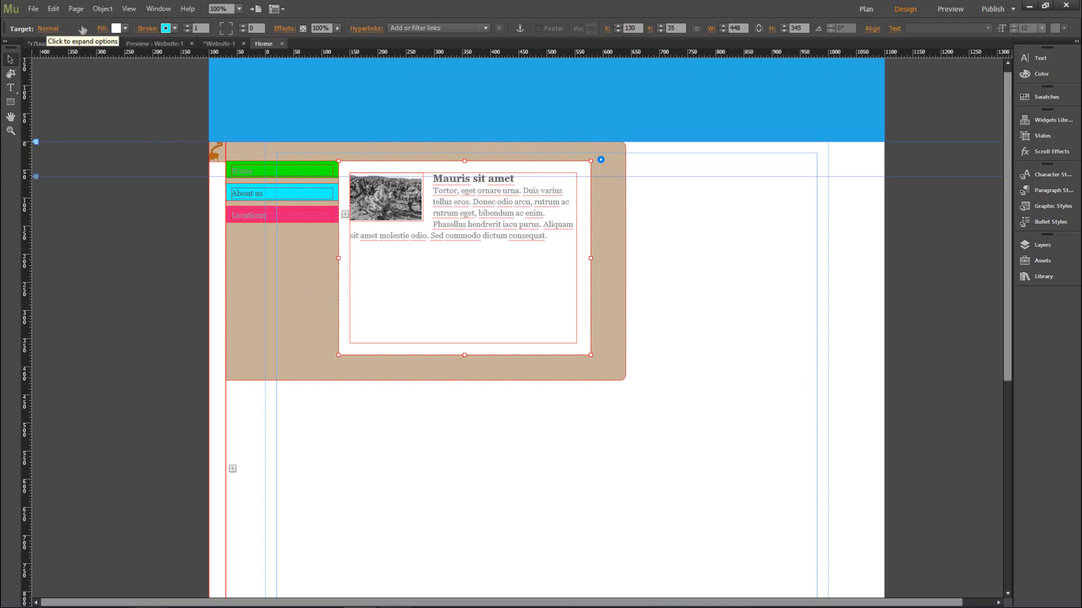
{"action": "left_click", "coordinate": [175, 29]}
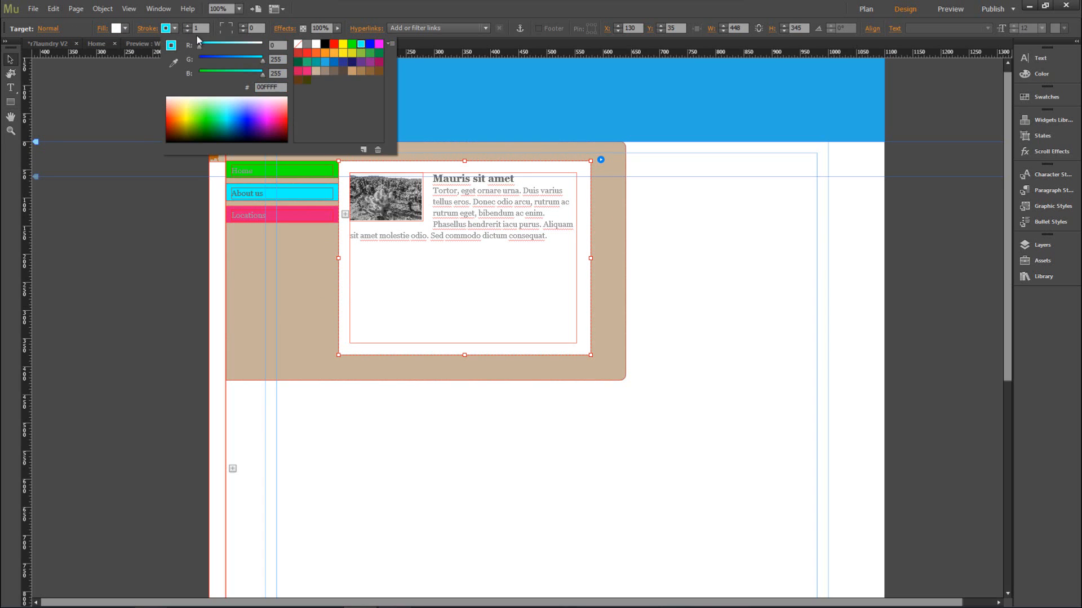
{"action": "left_click", "coordinate": [302, 41]}
{"action": "left_click", "coordinate": [127, 28]}
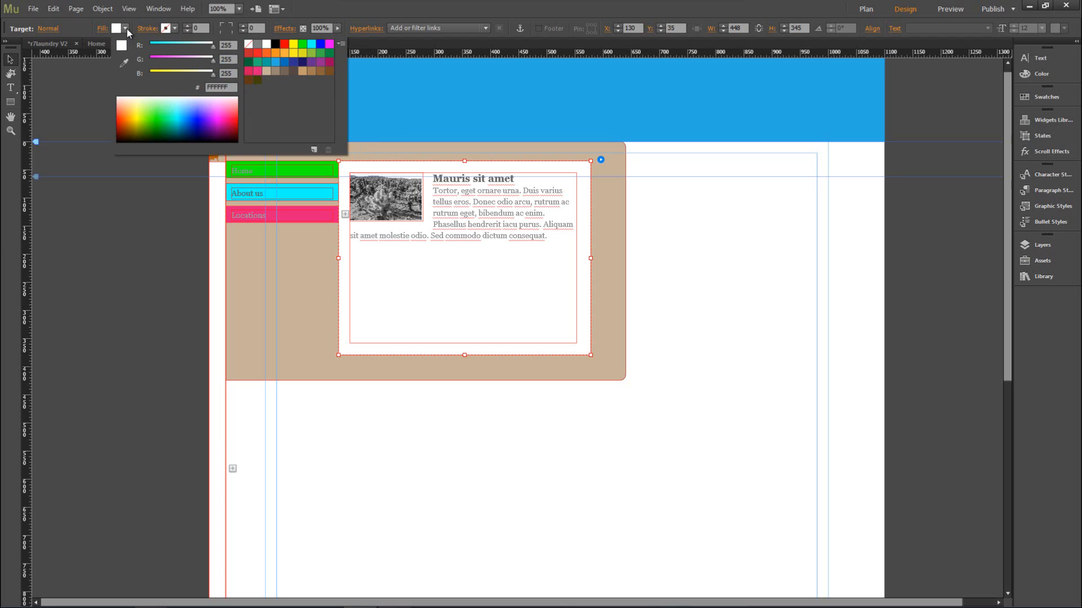
{"action": "left_click", "coordinate": [311, 44]}
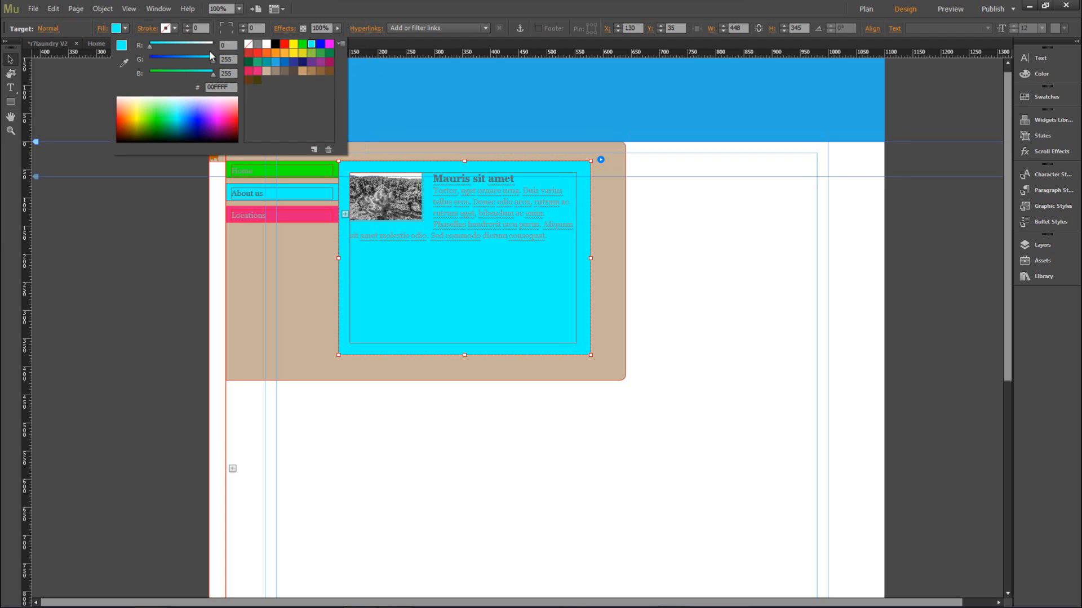
{"action": "left_click", "coordinate": [42, 32]}
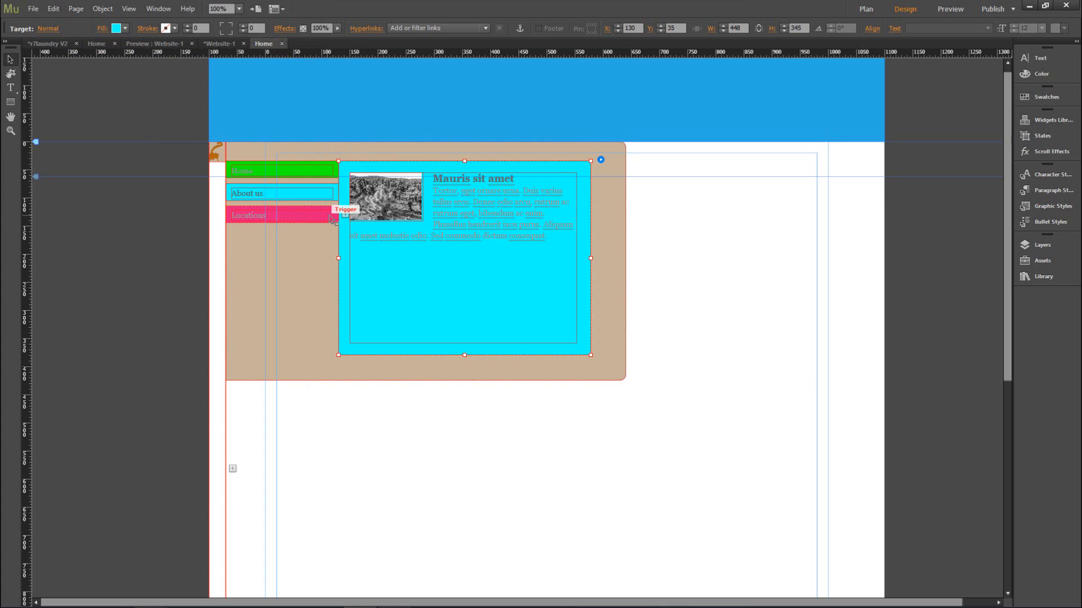
Fill the Locations tab's content container with pink to match its trigger
{"action": "left_click", "coordinate": [332, 218]}
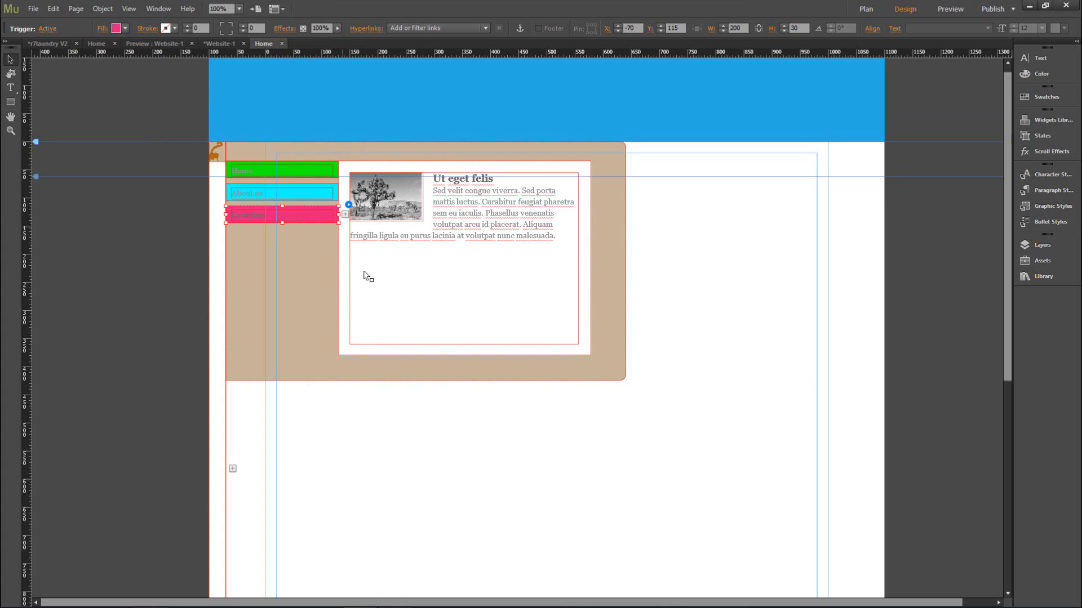
{"action": "left_click", "coordinate": [165, 28]}
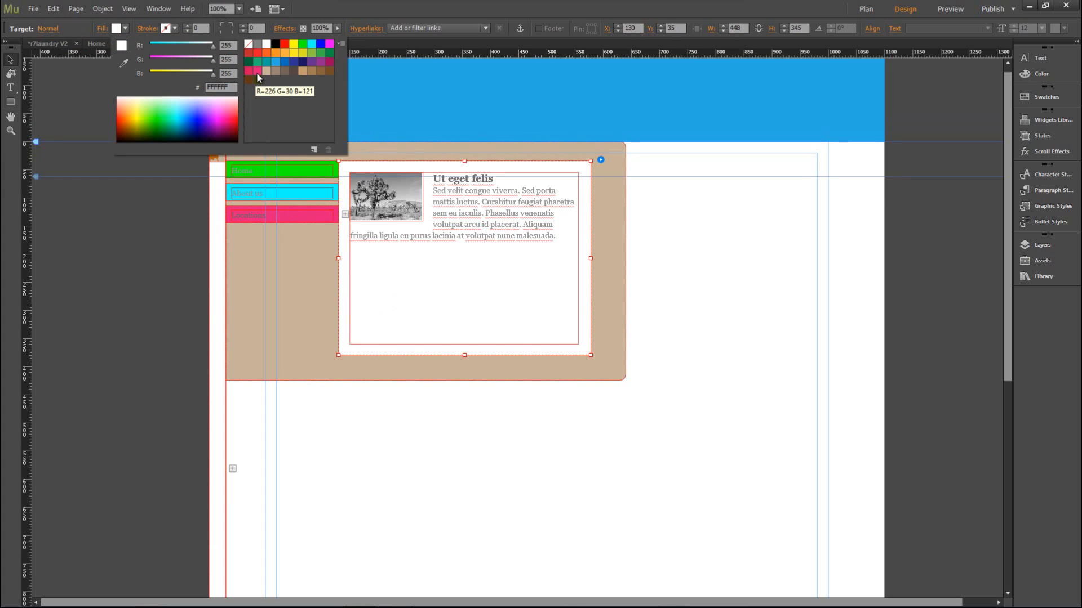
{"action": "left_click", "coordinate": [256, 72]}
{"action": "left_click", "coordinate": [780, 356]}
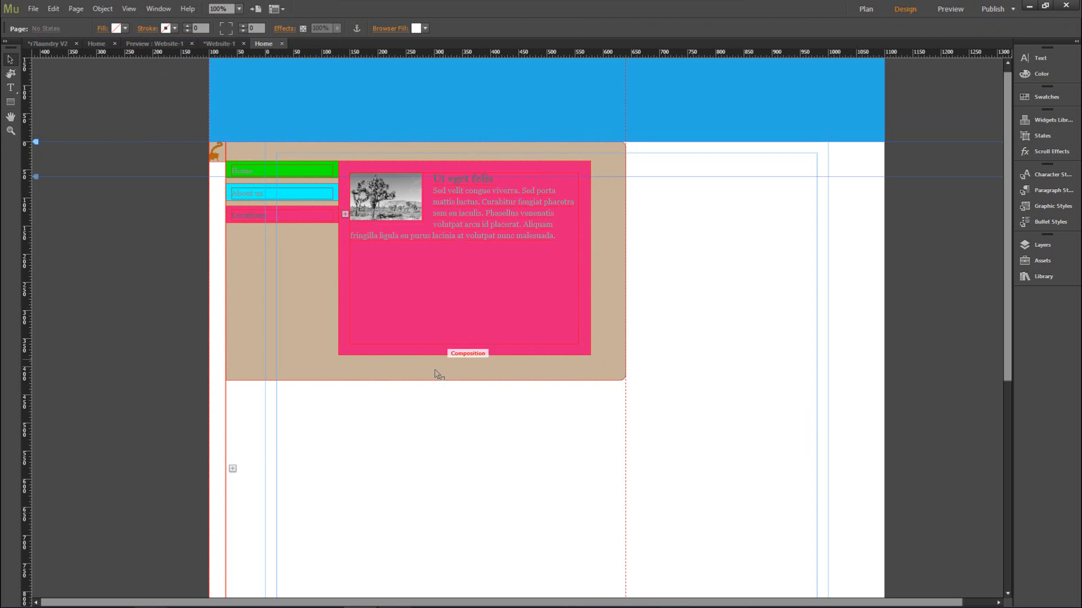
Set the transition of the nested composition holding the three tabs to Horizontal
{"action": "left_click", "coordinate": [454, 197]}
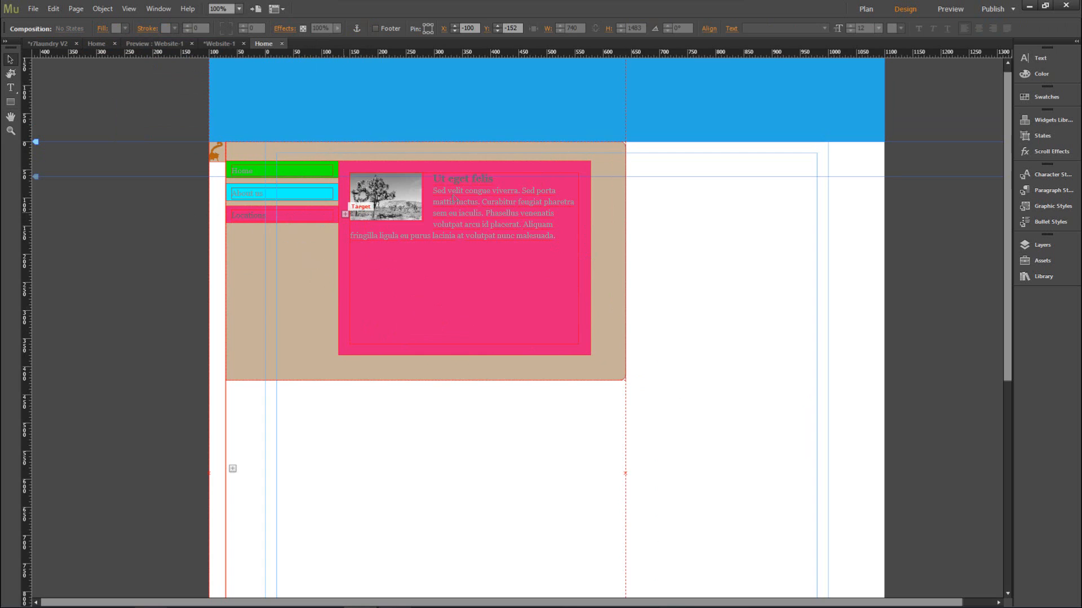
{"action": "left_click", "coordinate": [559, 298]}
{"action": "left_click", "coordinate": [586, 181]}
{"action": "left_click", "coordinate": [605, 169]}
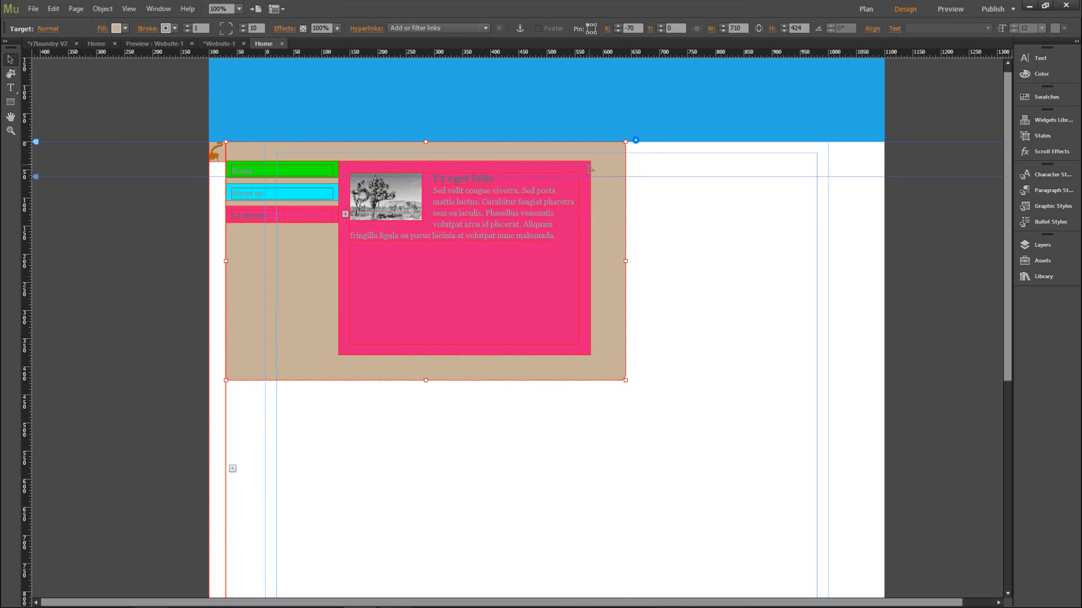
{"action": "left_click", "coordinate": [589, 168]}
{"action": "left_click", "coordinate": [601, 160]}
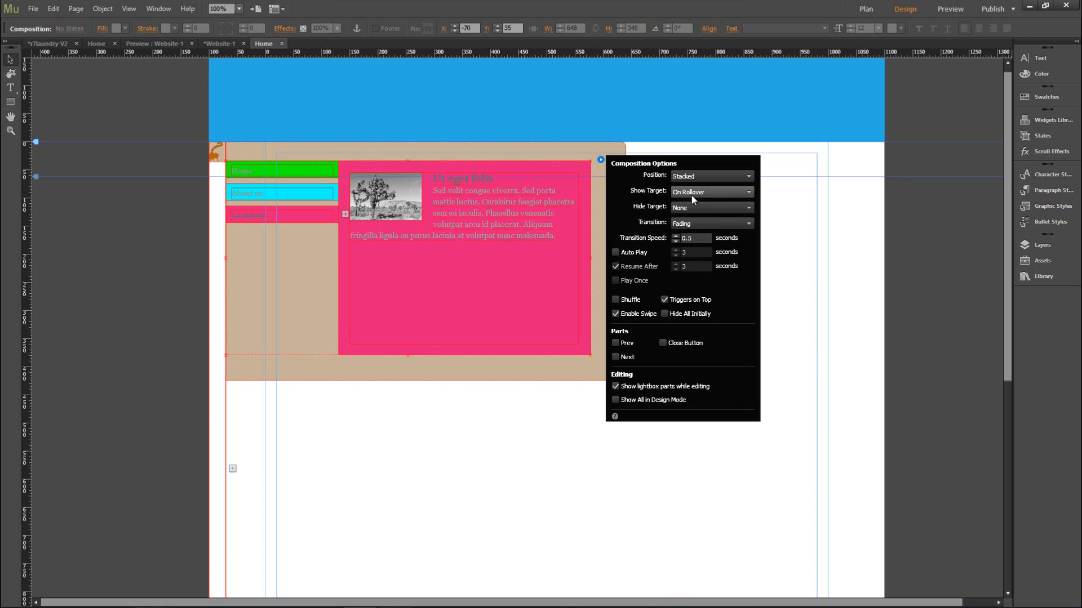
{"action": "left_click", "coordinate": [705, 224]}
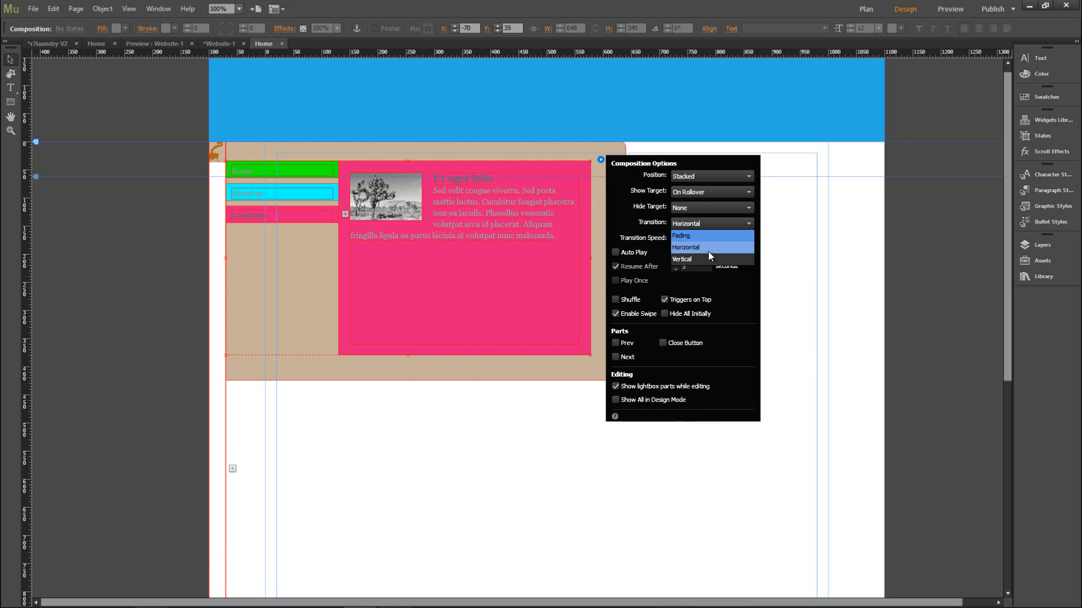
{"action": "left_click", "coordinate": [711, 248]}
{"action": "left_click", "coordinate": [952, 216]}
Preview the page to test the tab transitions, including the About us tab, and return to the design view
{"action": "left_click", "coordinate": [948, 12]}
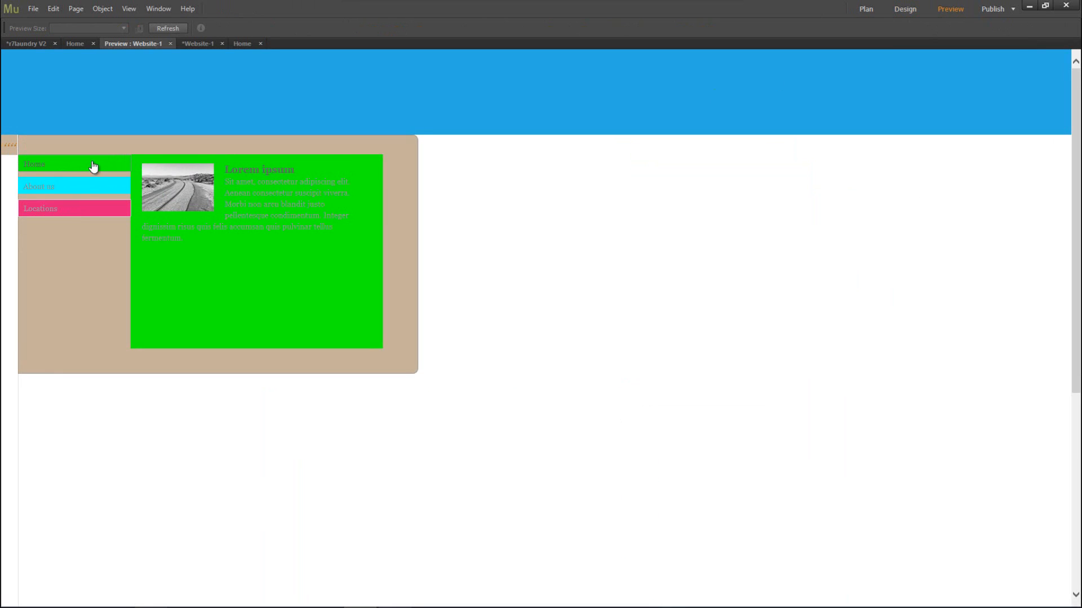
{"action": "left_click", "coordinate": [113, 188]}
{"action": "left_click", "coordinate": [906, 9]}
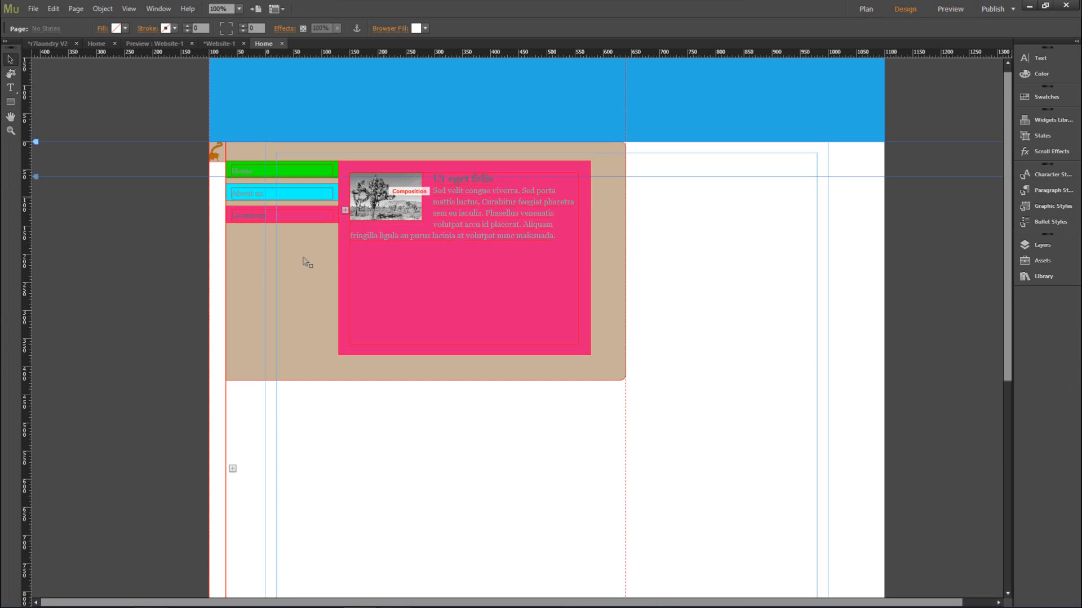
{"action": "left_click", "coordinate": [10, 86]}
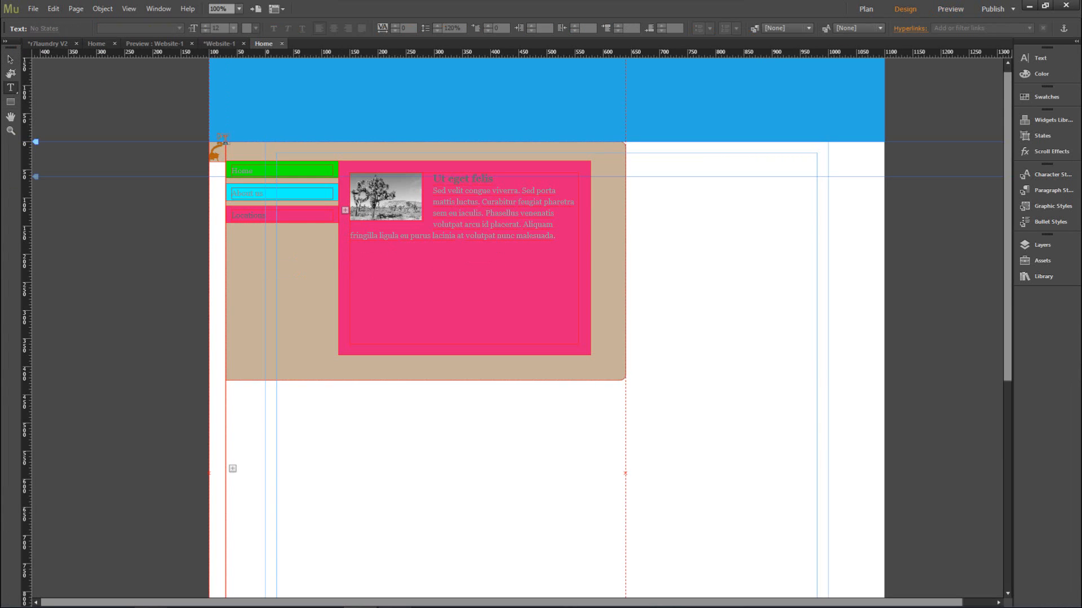
{"action": "left_click", "coordinate": [542, 236]}
{"action": "left_click", "coordinate": [560, 237]}
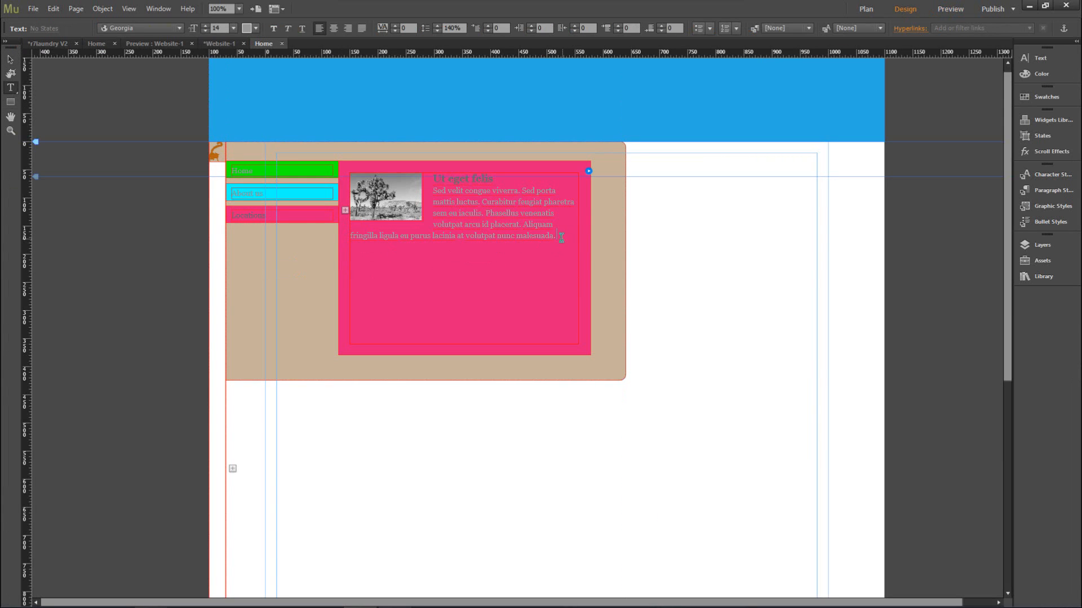
{"action": "left_click_drag", "start_coordinate": [562, 237], "coordinate": [434, 190]}
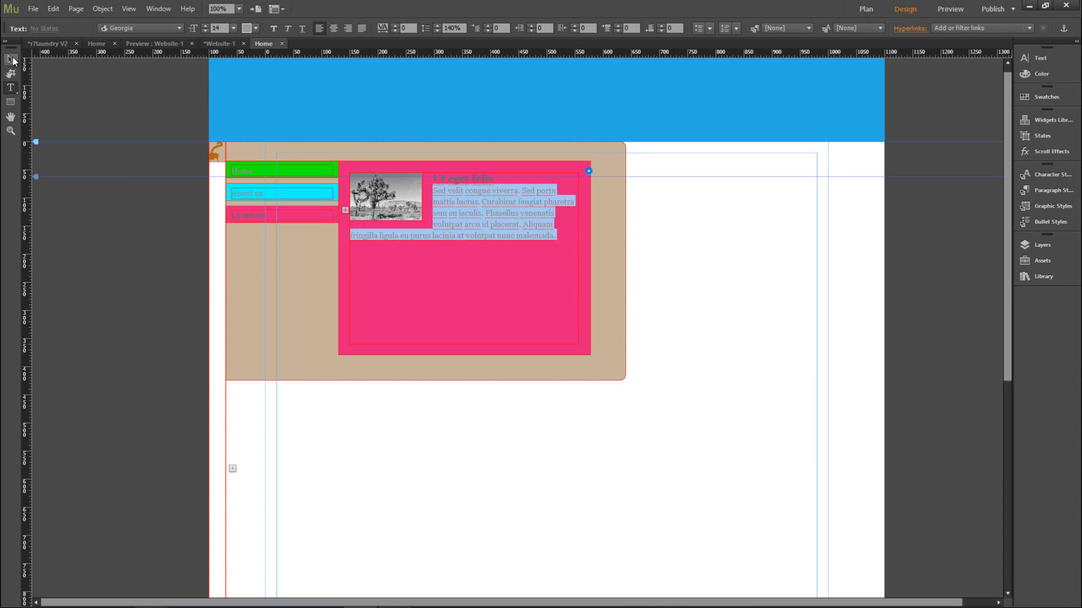
{"action": "left_click", "coordinate": [10, 60]}
Replace the Home container's placeholder image and text with filler text starting "Our main goal is to ensure" and shorten its frame from the top to Y 141
{"action": "left_click", "coordinate": [337, 170]}
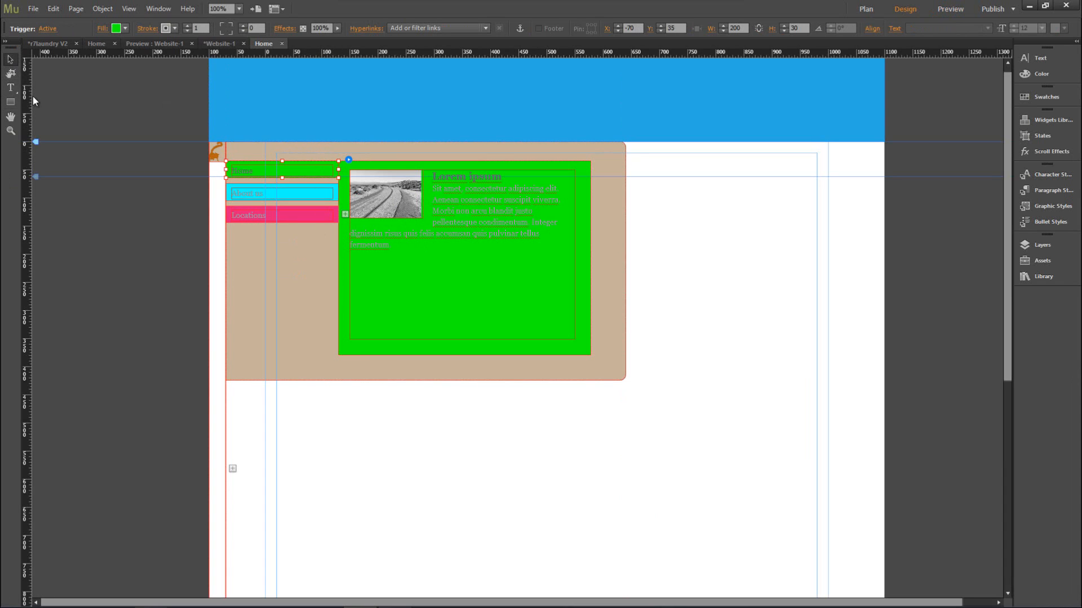
{"action": "left_click", "coordinate": [10, 88]}
{"action": "left_click_drag", "start_coordinate": [394, 246], "coordinate": [429, 175]}
{"action": "key", "text": "BackSpace"}
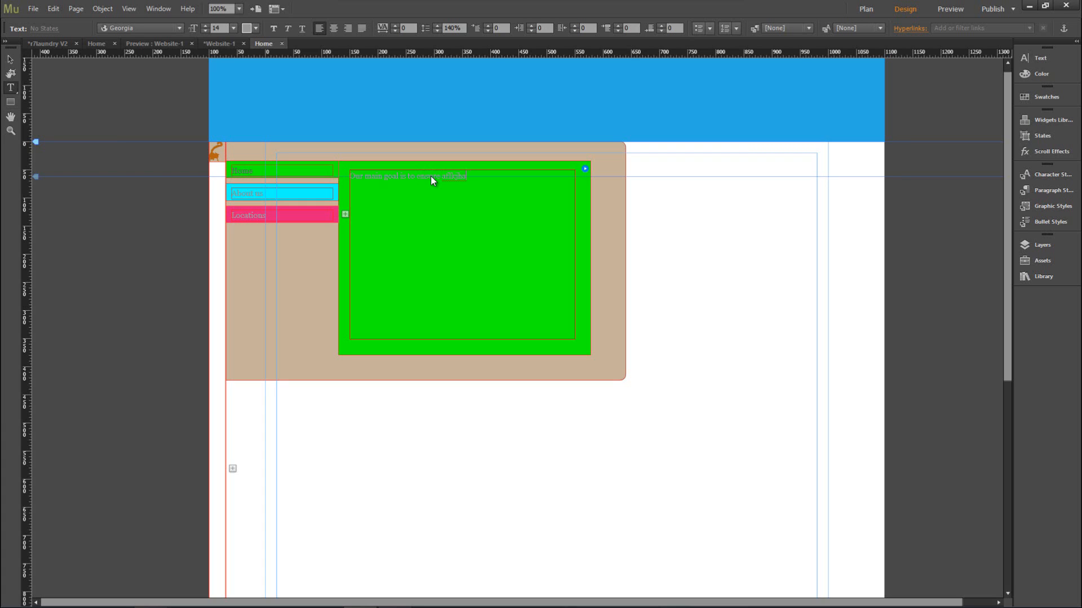
{"action": "type", "text": "dfbaafasdcjfasdcfkj"}
{"action": "left_click", "coordinate": [9, 60]}
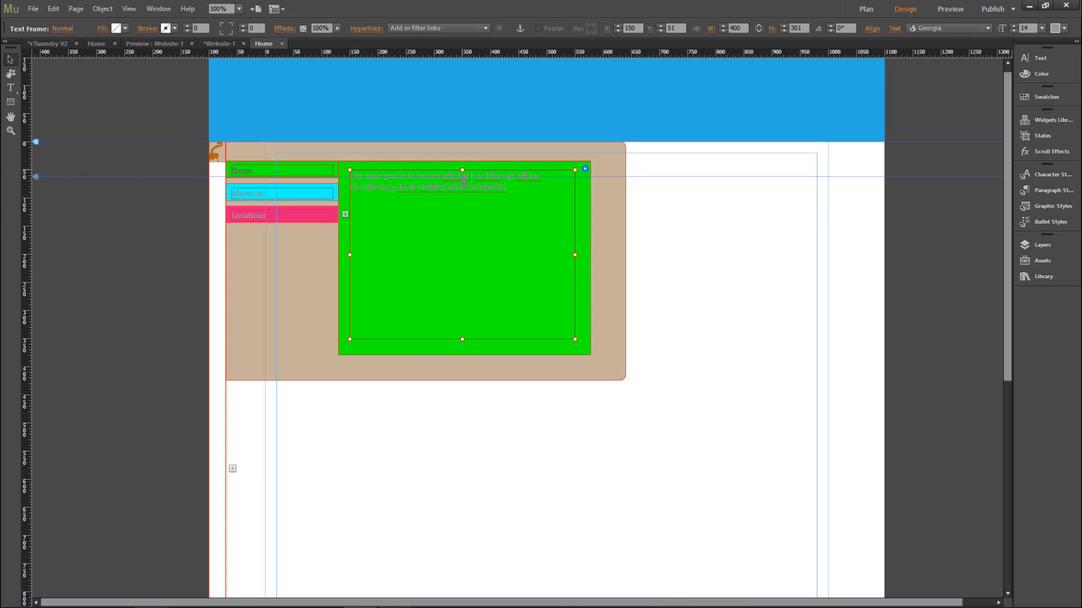
{"action": "left_click_drag", "start_coordinate": [463, 169], "coordinate": [463, 221]}
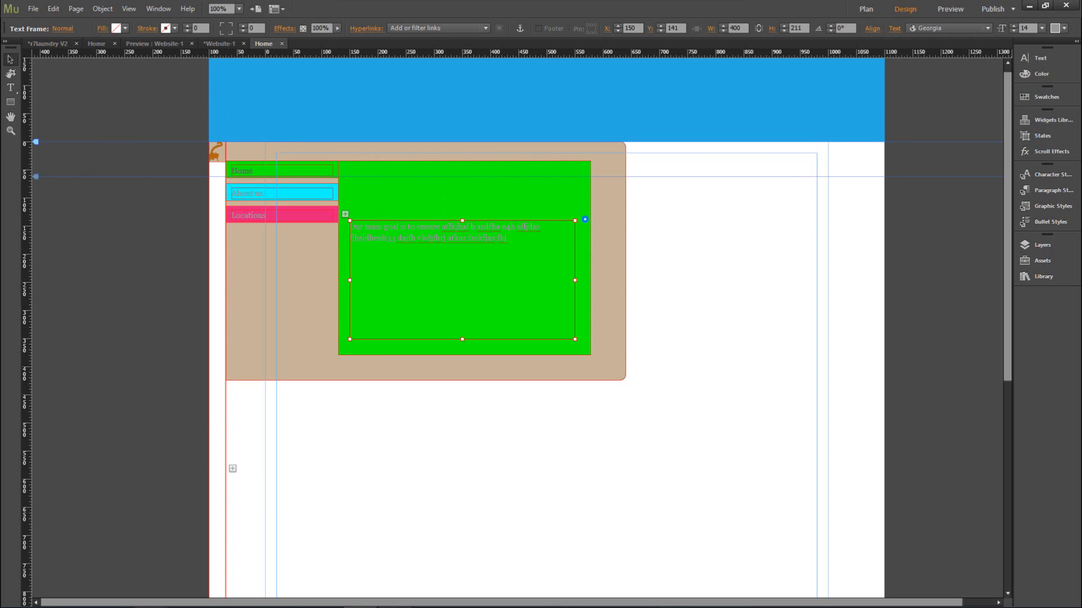
Choose social38.svg from the img folder of r7 Laundry v2 on the C: drive for placing on the page
{"action": "mouse_move", "coordinate": [40, 603]}
{"action": "left_click", "coordinate": [33, 9]}
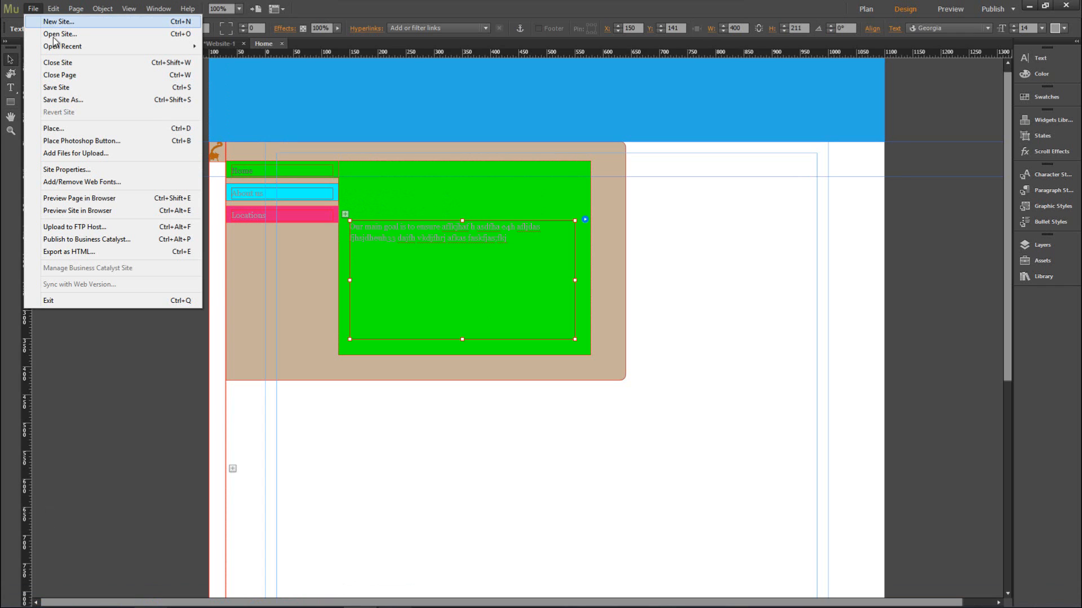
{"action": "left_click", "coordinate": [80, 130]}
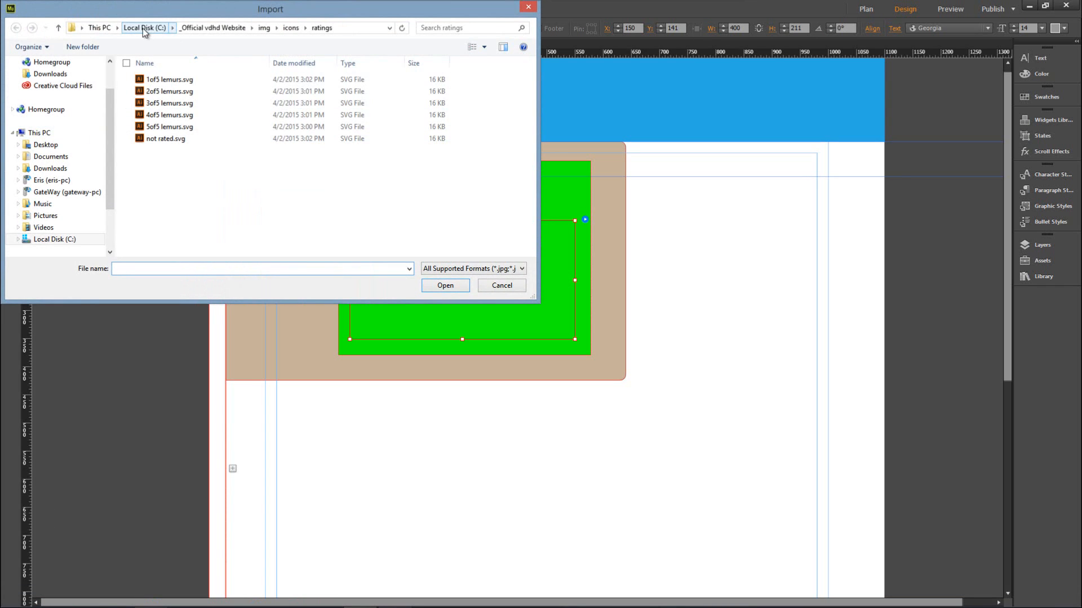
{"action": "left_click", "coordinate": [194, 28]}
{"action": "left_click", "coordinate": [140, 28]}
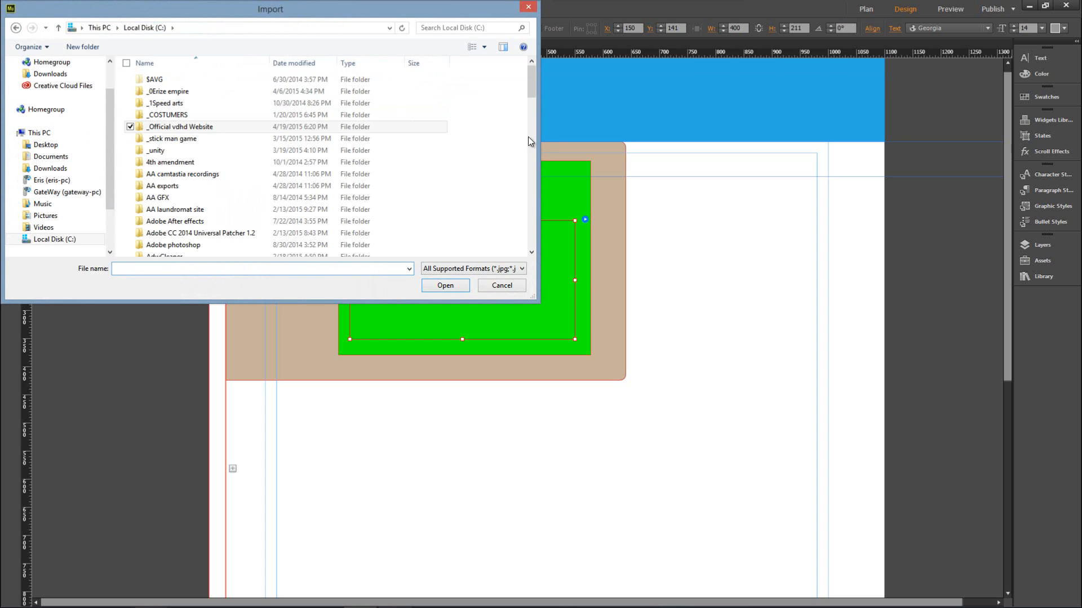
{"action": "left_click_drag", "start_coordinate": [533, 79], "coordinate": [498, 198]}
{"action": "double_click", "coordinate": [172, 131]}
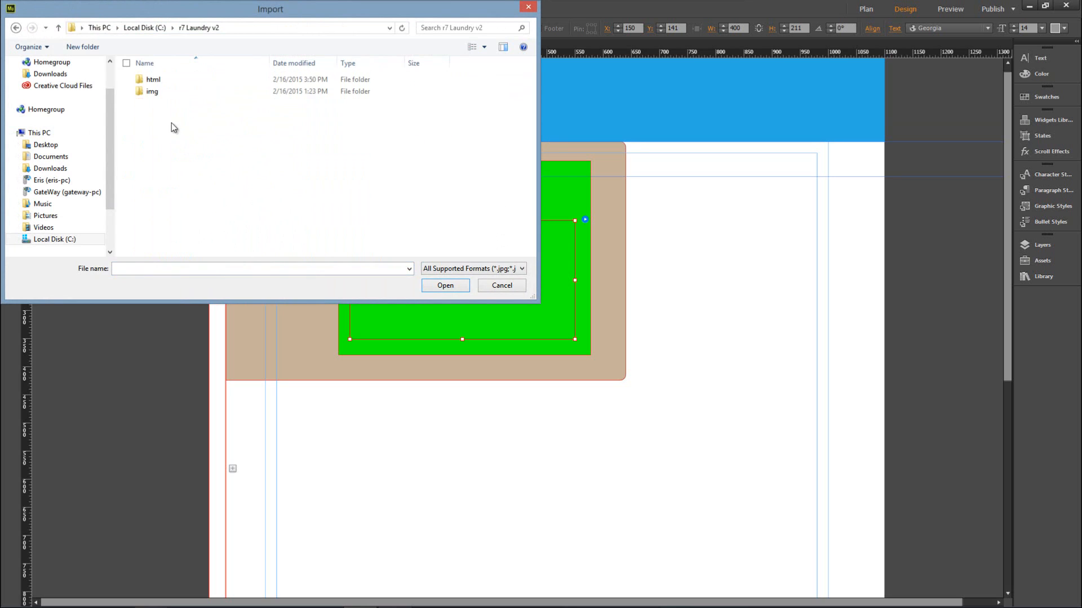
{"action": "double_click", "coordinate": [169, 92]}
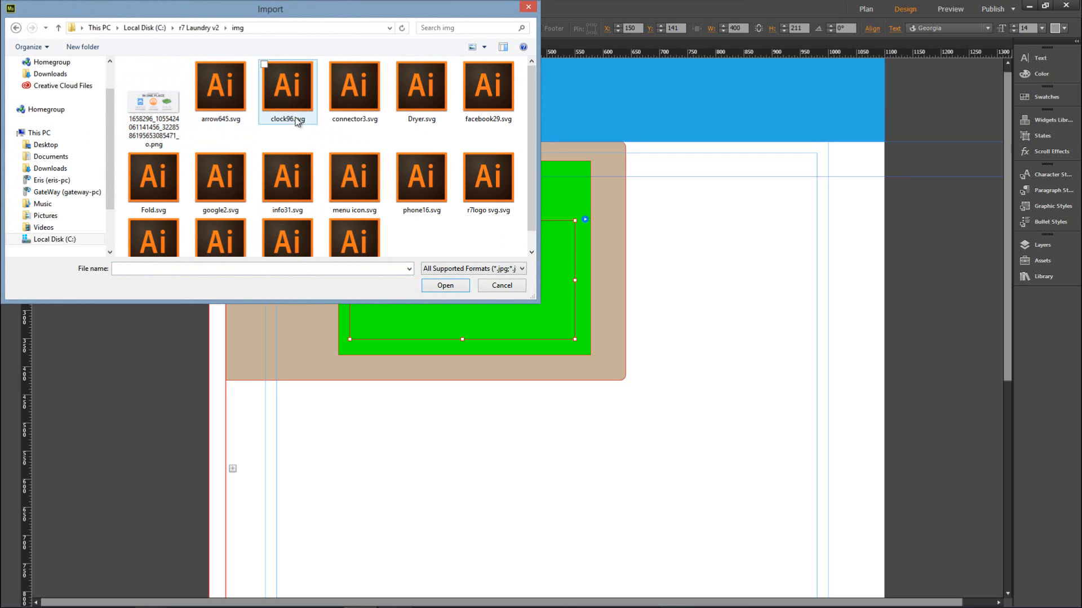
{"action": "scroll", "coordinate": [527, 99], "scroll_direction": "down", "scroll_amount": 1}
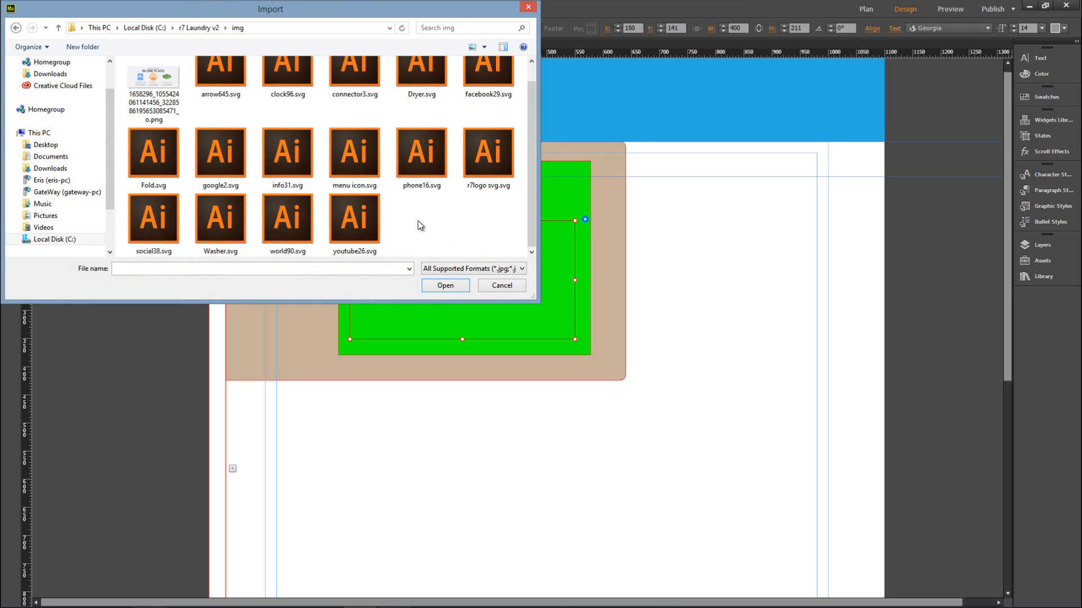
{"action": "left_click_drag", "start_coordinate": [535, 198], "coordinate": [531, 177]}
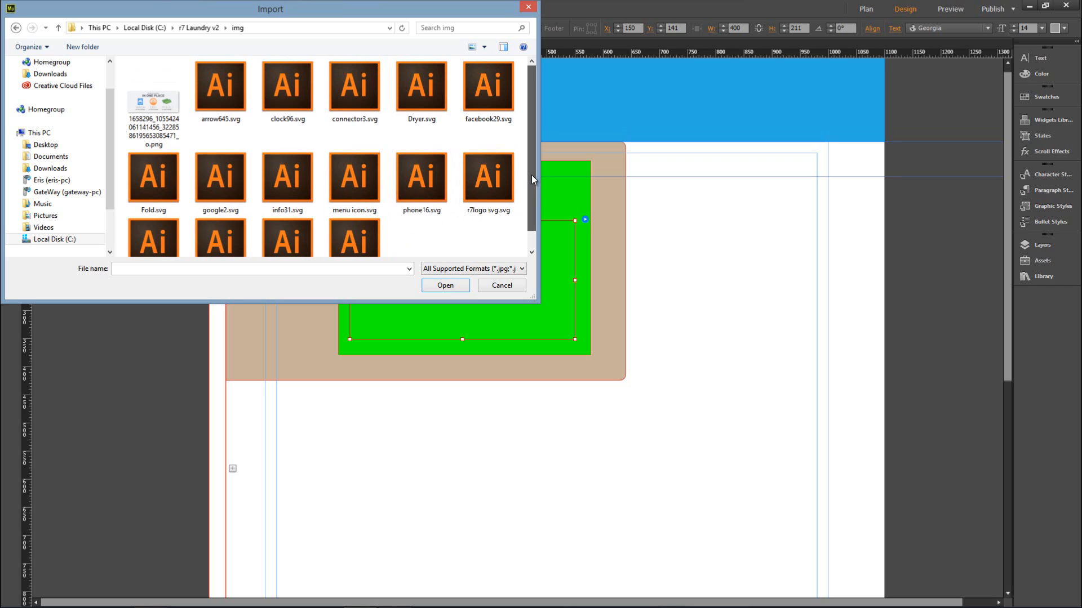
{"action": "left_click_drag", "start_coordinate": [532, 178], "coordinate": [528, 201]}
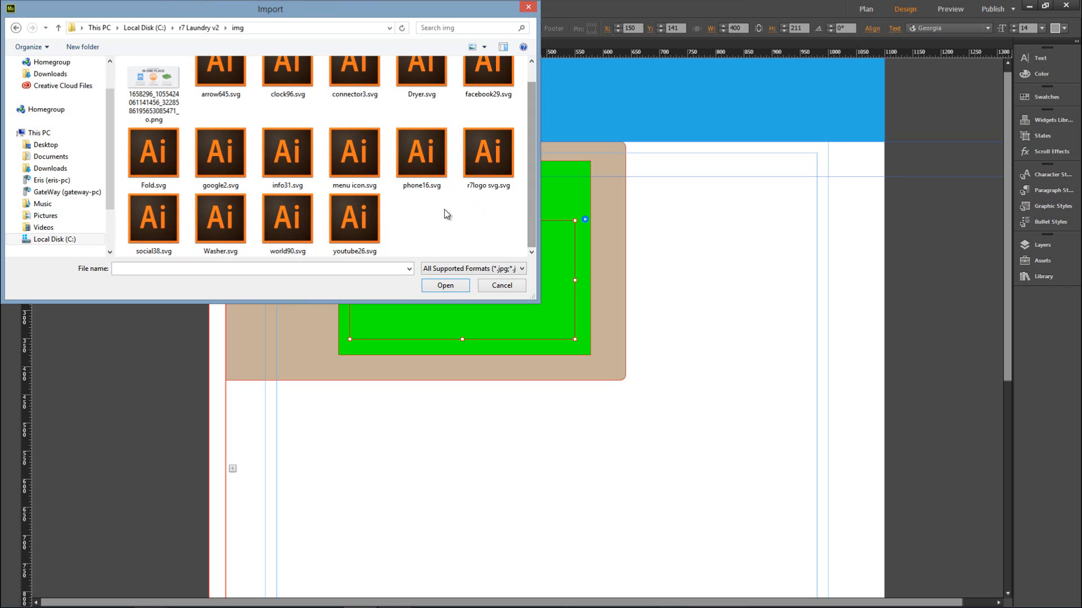
{"action": "left_click", "coordinate": [153, 219]}
{"action": "left_click", "coordinate": [430, 285]}
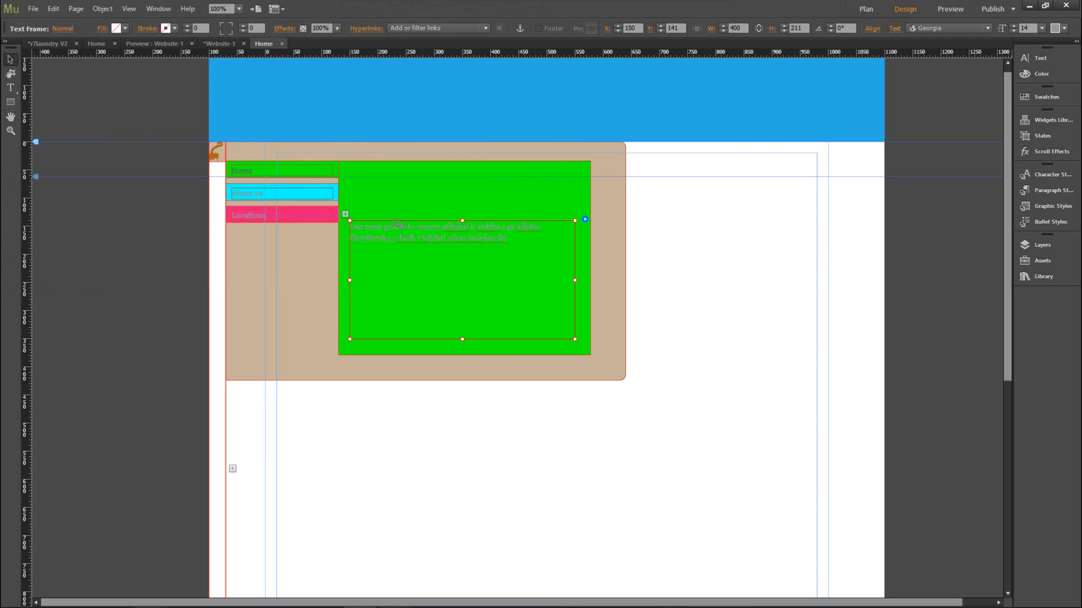
Place the SVG icon above the text in the green Home container at X 149, Y 58 and enlarge it to about 80 × 76 px
{"action": "left_click", "coordinate": [372, 202]}
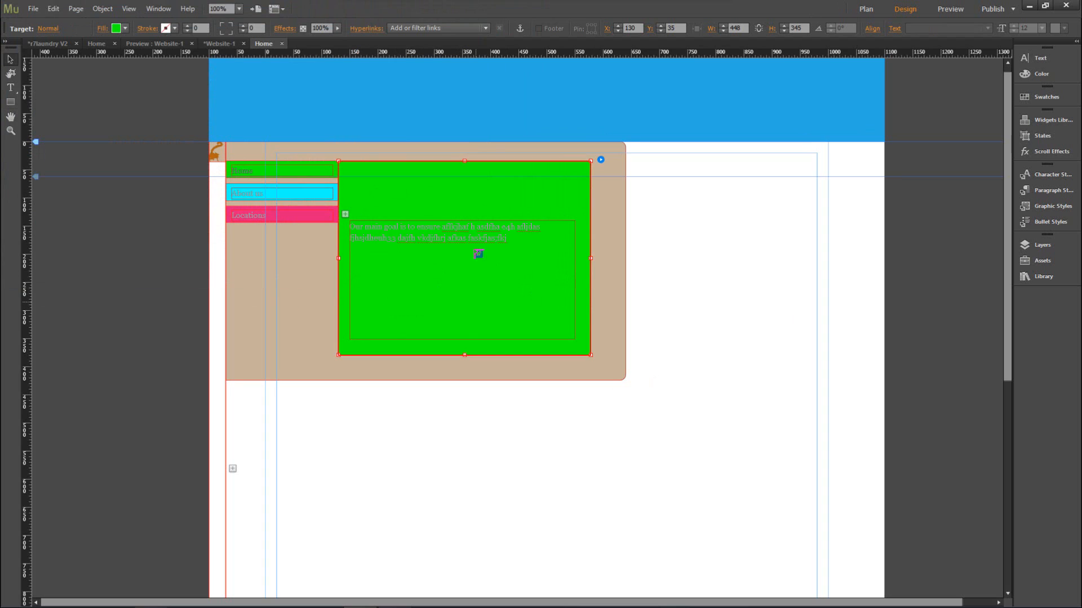
{"action": "left_click", "coordinate": [349, 174]}
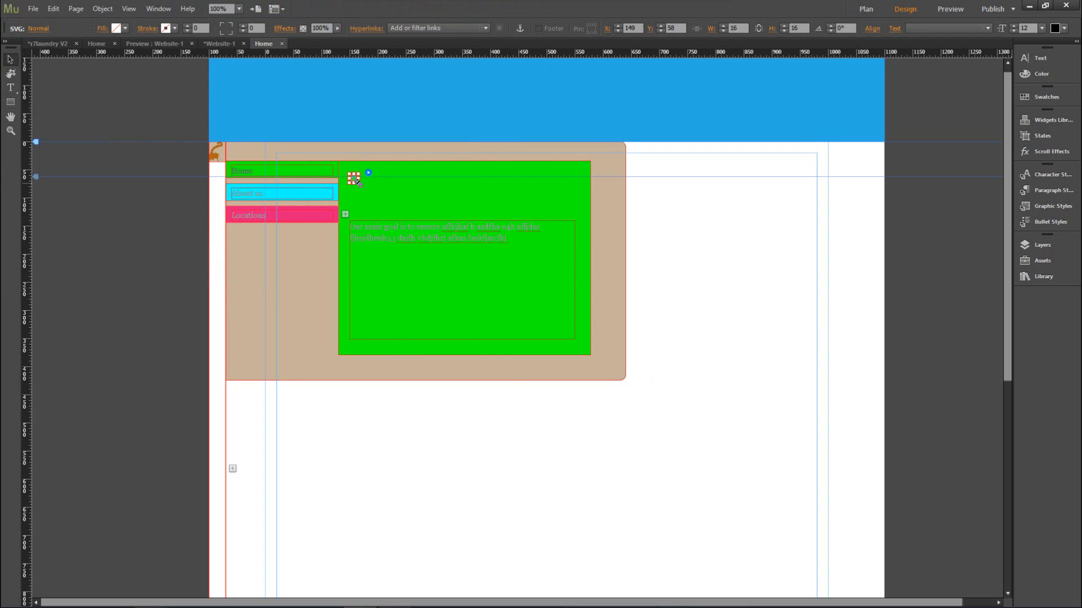
{"action": "left_click_drag", "start_coordinate": [357, 183], "coordinate": [395, 217]}
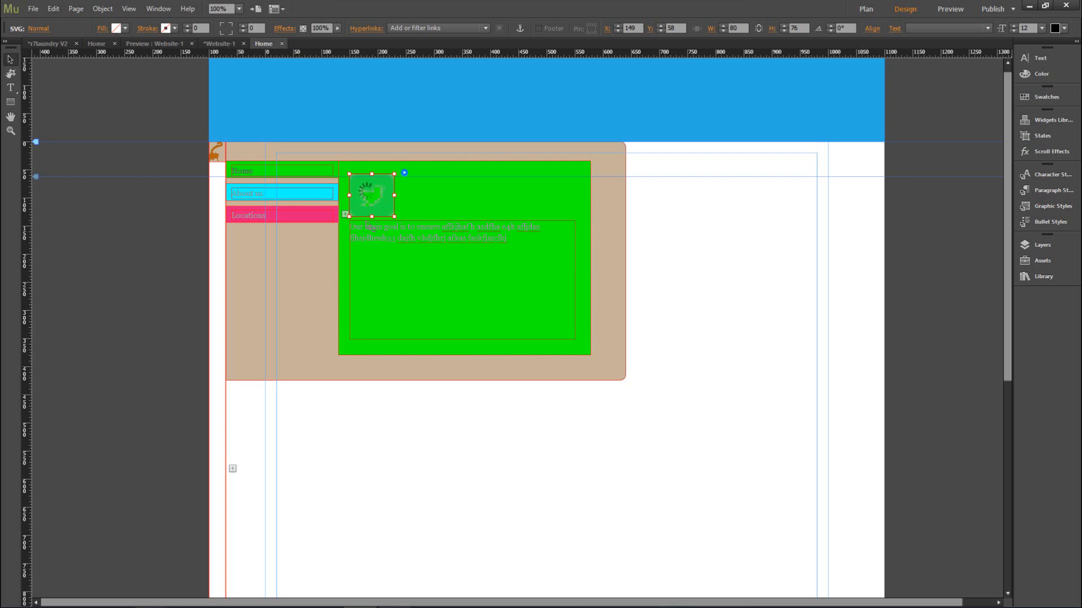
Adjust the size and position of the Twitter icon above the text in the green Home container
{"action": "left_click_drag", "start_coordinate": [387, 224], "coordinate": [381, 192]}
{"action": "left_click", "coordinate": [427, 265]}
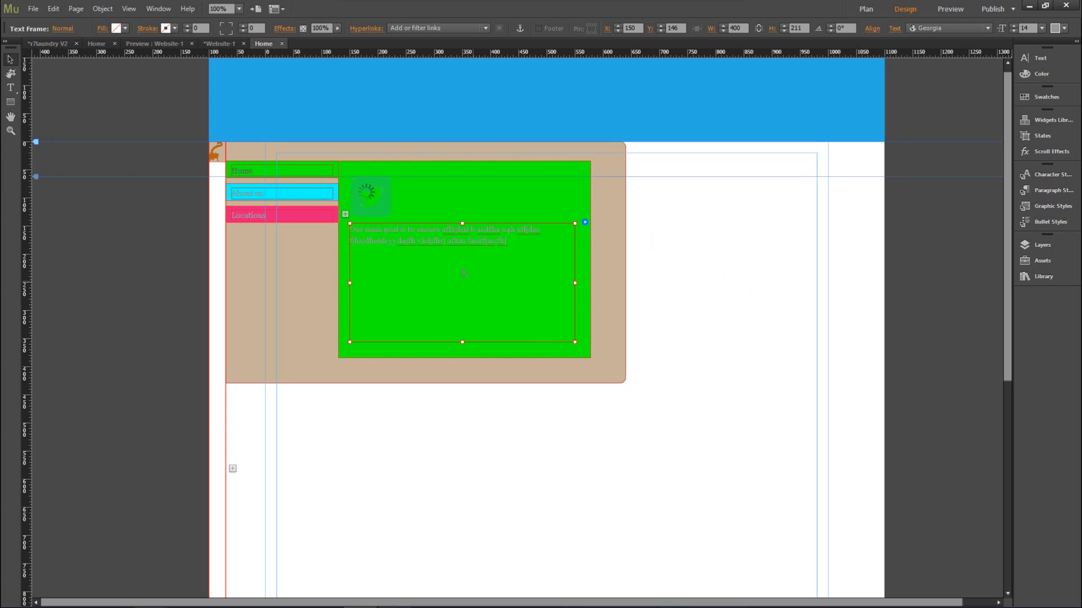
{"action": "left_click", "coordinate": [700, 234]}
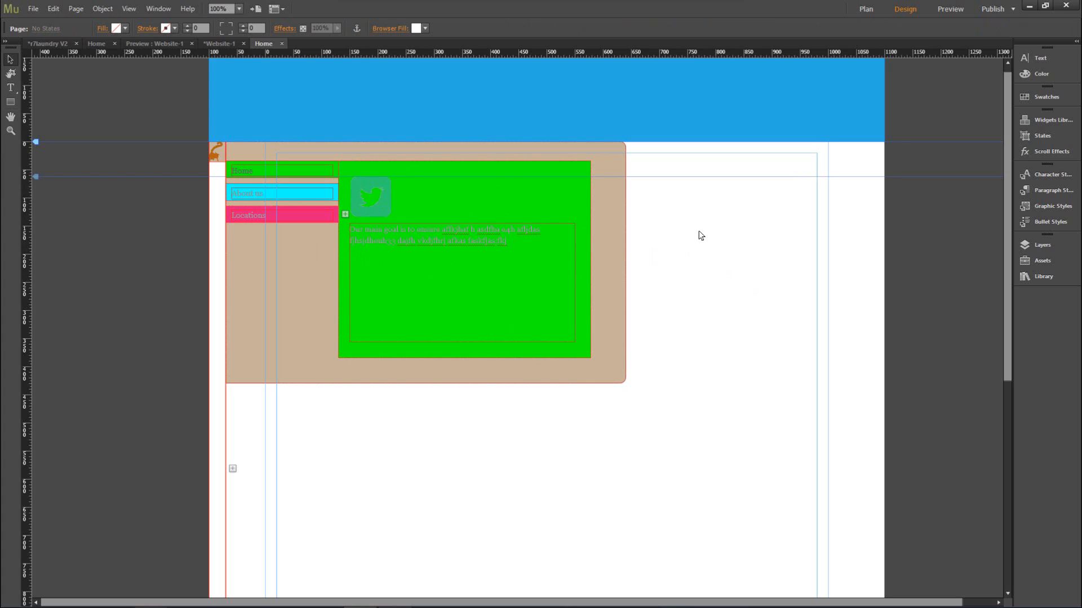
Resize the Home container's text frame to about 307 × 99 px and place it beside the icon at X 236, Y 62
{"action": "left_click", "coordinate": [376, 212]}
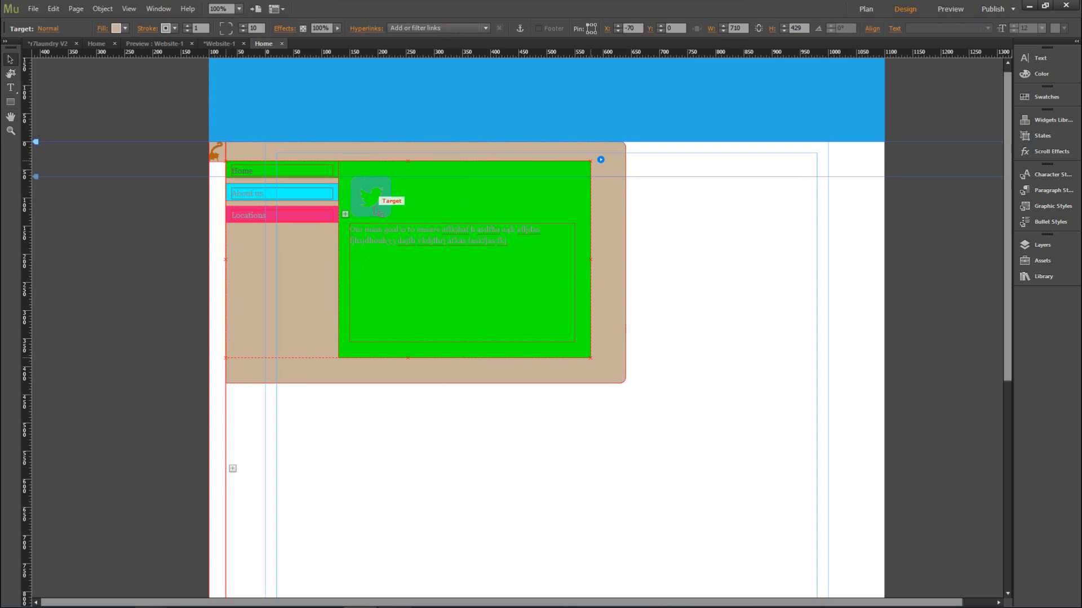
{"action": "left_click", "coordinate": [376, 274]}
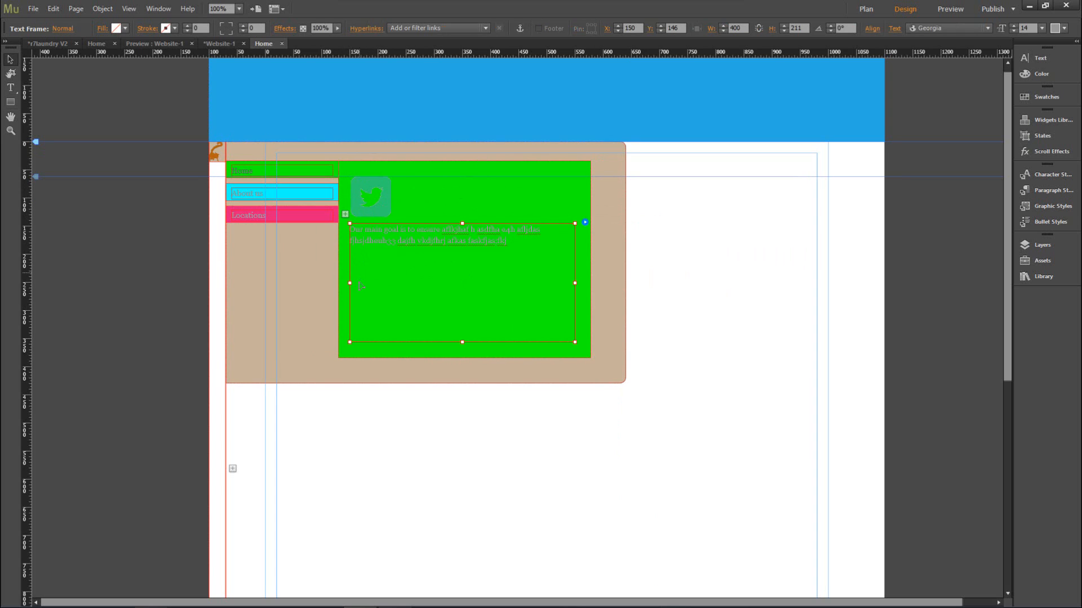
{"action": "left_click_drag", "start_coordinate": [349, 283], "coordinate": [441, 211]}
{"action": "left_click_drag", "start_coordinate": [483, 294], "coordinate": [478, 245]}
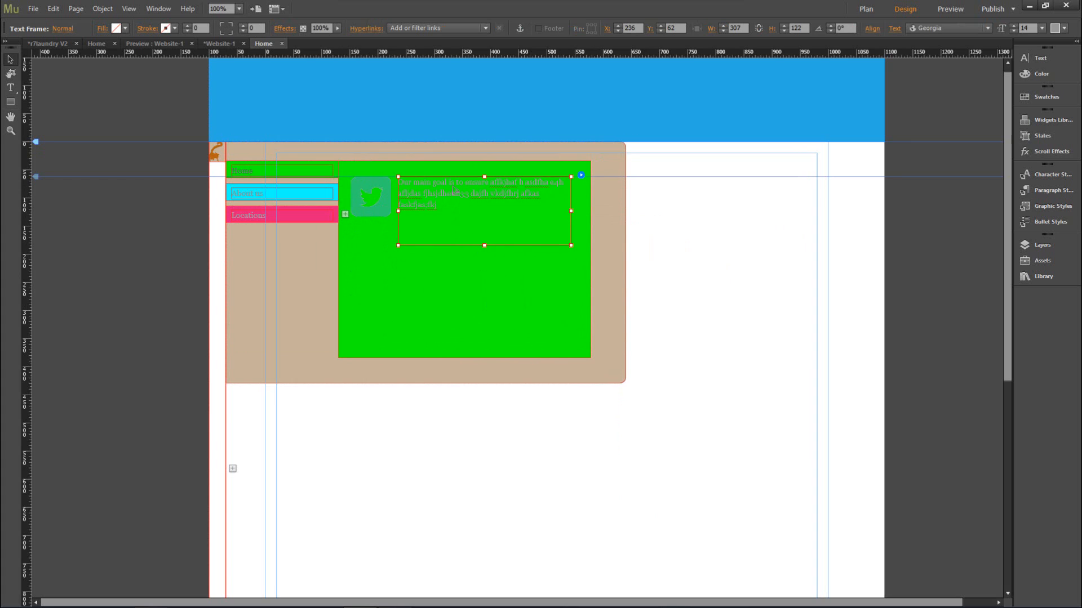
{"action": "left_click", "coordinate": [440, 300]}
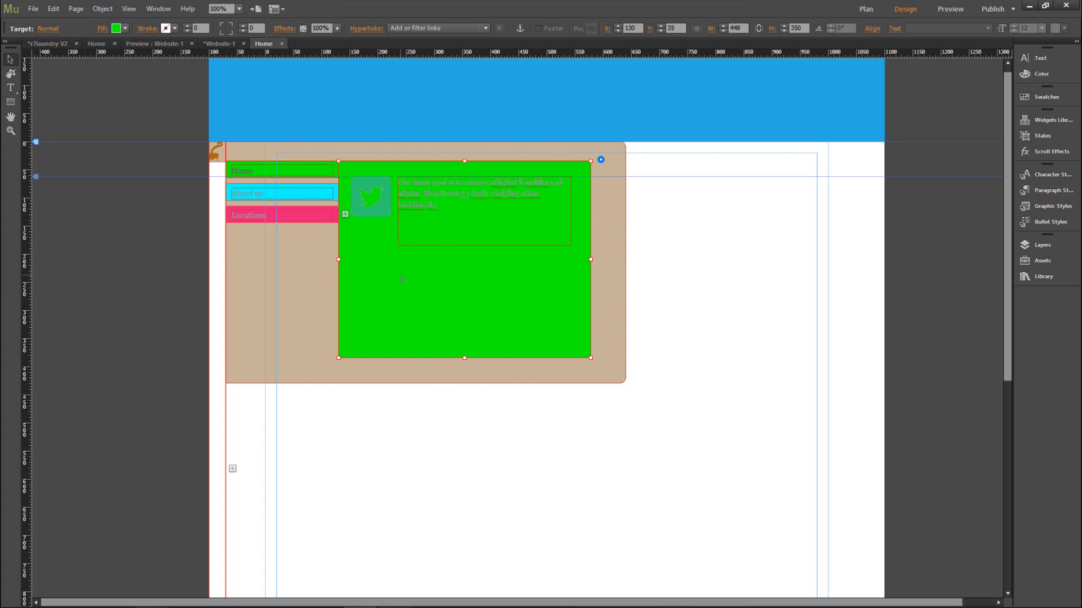
{"action": "left_click", "coordinate": [445, 231]}
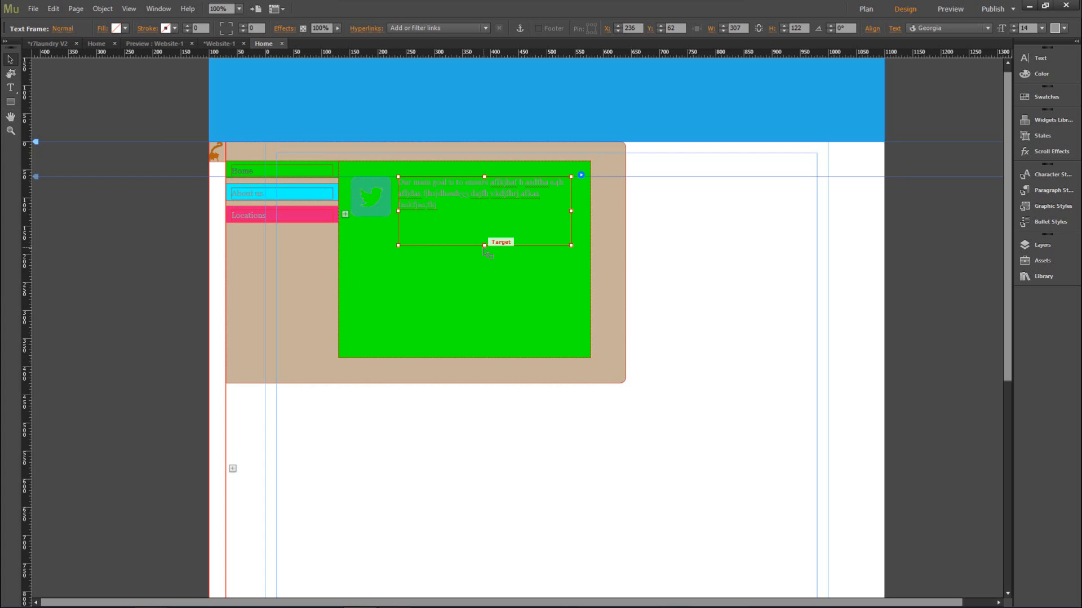
{"action": "left_click_drag", "start_coordinate": [484, 246], "coordinate": [484, 232]}
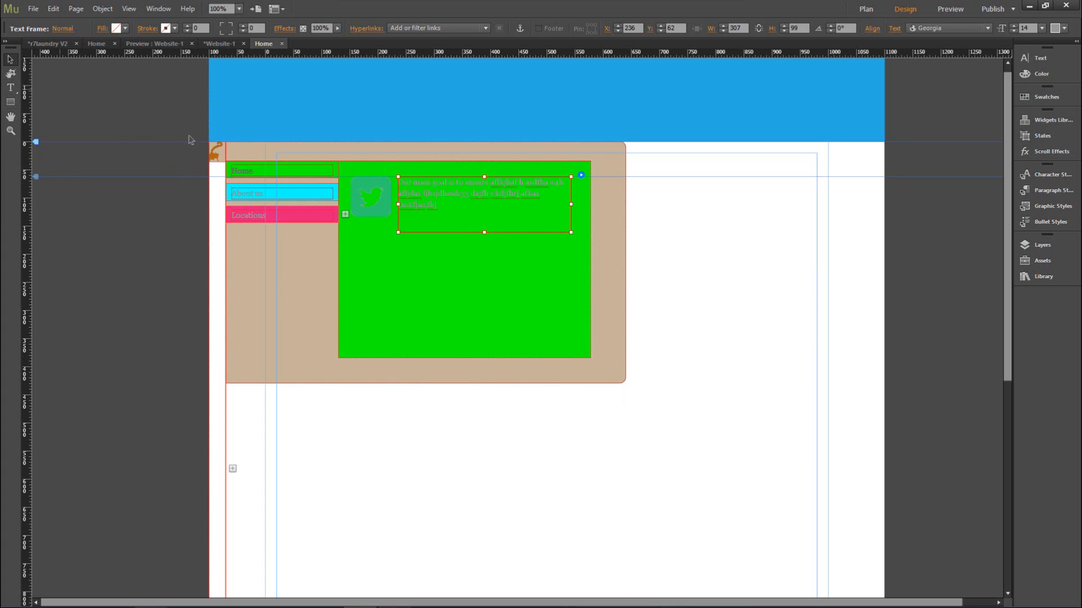
Draw an unfilled rectangle of about 199 × 29 px over the Home tab at X -70, Y 33
{"action": "left_click", "coordinate": [333, 169]}
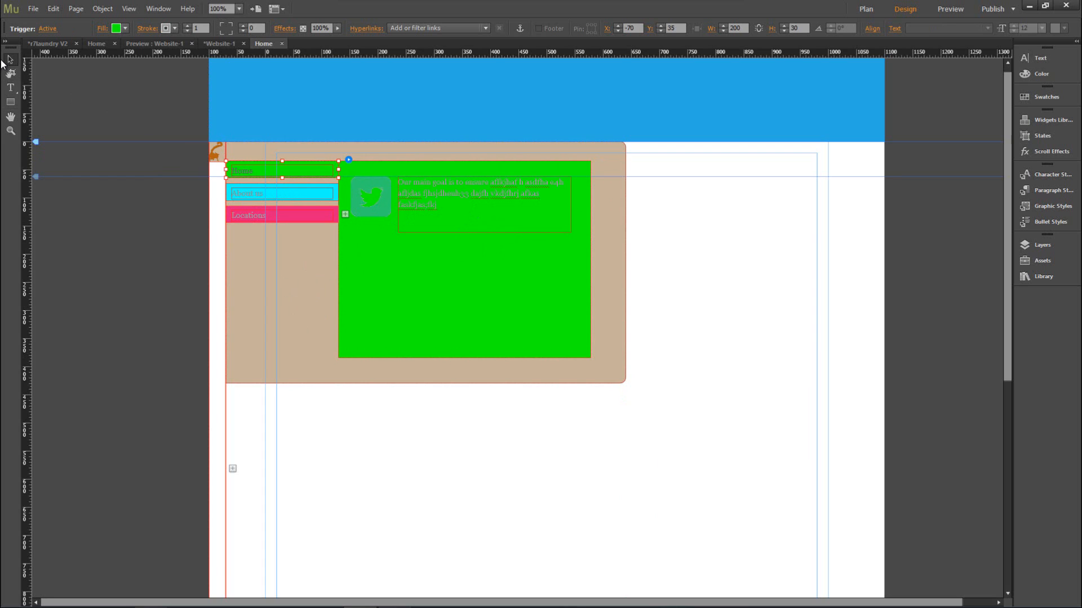
{"action": "left_click", "coordinate": [10, 103]}
{"action": "left_click_drag", "start_coordinate": [225, 161], "coordinate": [338, 177]}
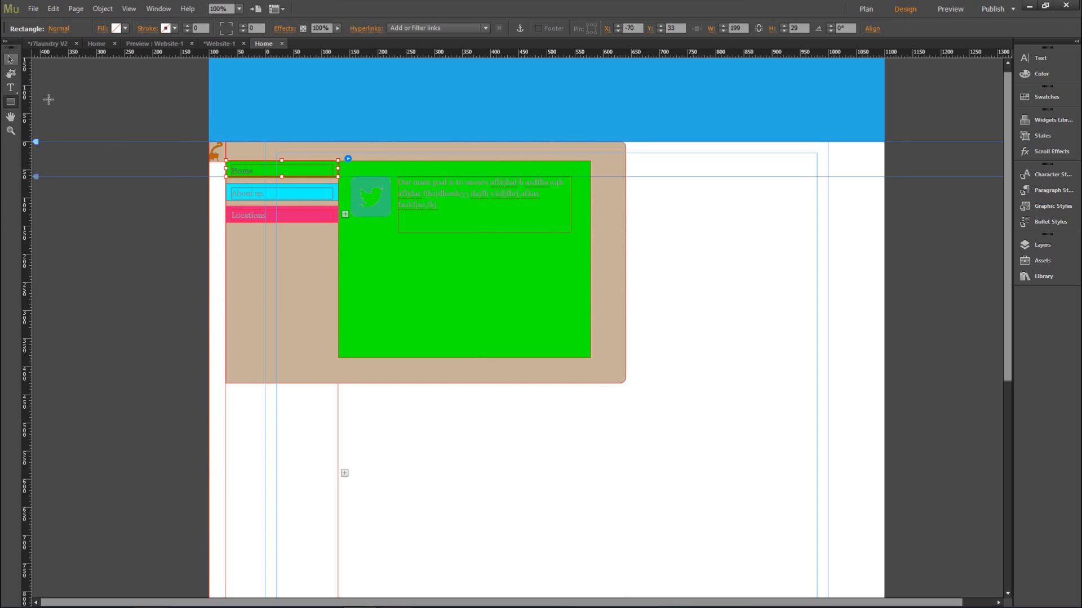
Place an anchor named "home" in the empty area below the menu panel at about X 389, Y 680
{"action": "left_click", "coordinate": [520, 28]}
{"action": "scroll", "coordinate": [558, 526], "scroll_direction": "down", "scroll_amount": 3}
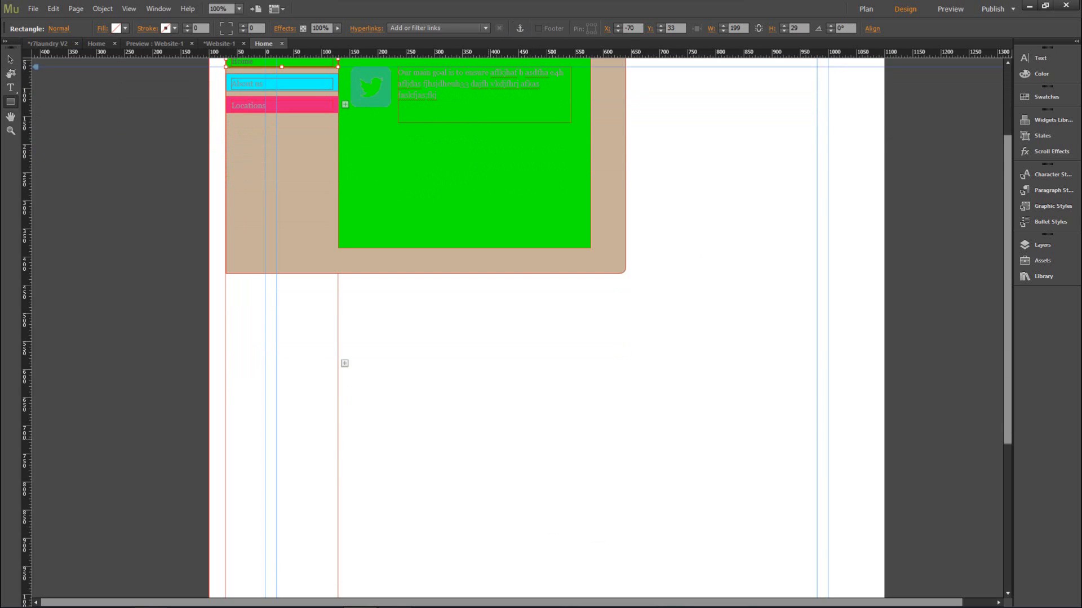
{"action": "left_click", "coordinate": [487, 418]}
{"action": "type", "text": "hone"}
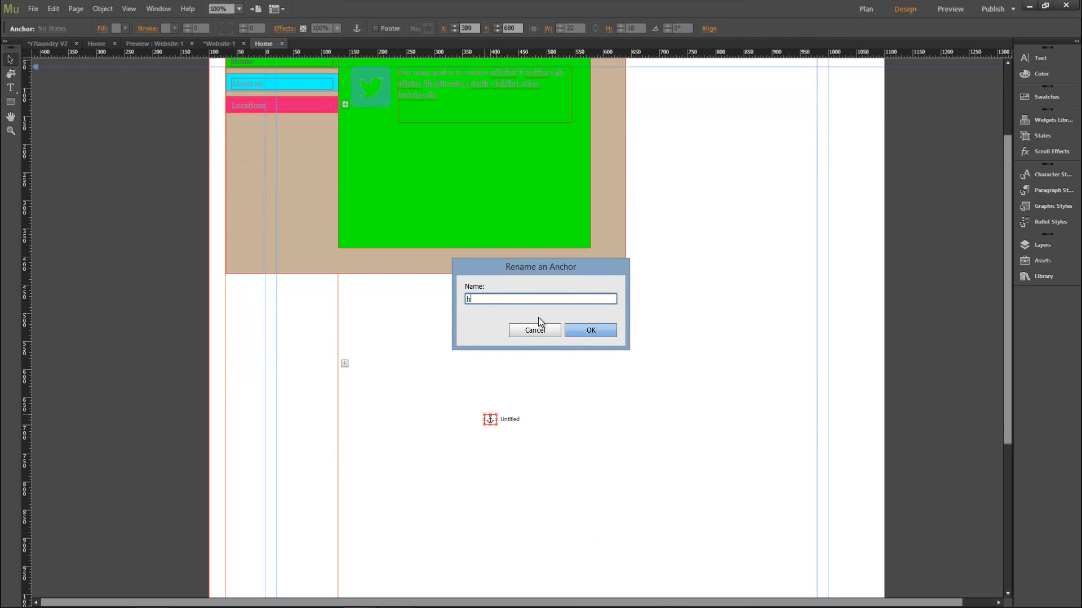
{"action": "key", "text": "BackSpace"}
{"action": "key", "text": "BackSpace"}
{"action": "type", "text": "me"}
{"action": "key", "text": "Return"}
Draw a full-width rectangle about 178 px high at Y 704, just below the home anchor, and fill it with tan C7B299
{"action": "left_click", "coordinate": [10, 102]}
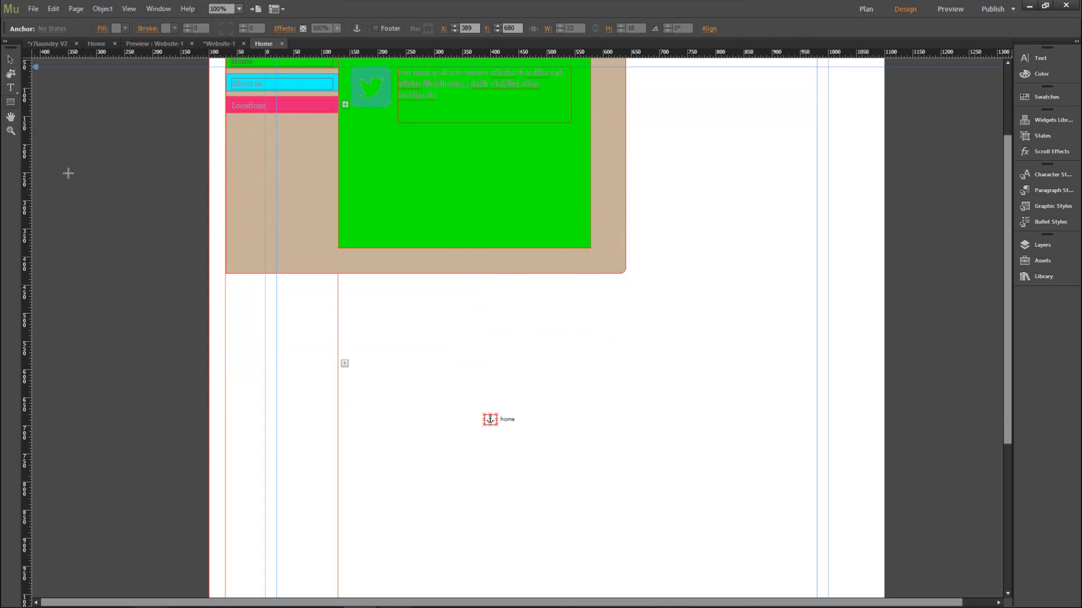
{"action": "mouse_move", "coordinate": [209, 428]}
{"action": "left_mouse_down"}
{"action": "mouse_move", "coordinate": [893, 524]}
{"action": "mouse_move", "coordinate": [874, 529]}
{"action": "mouse_move", "coordinate": [884, 529]}
{"action": "left_mouse_up"}
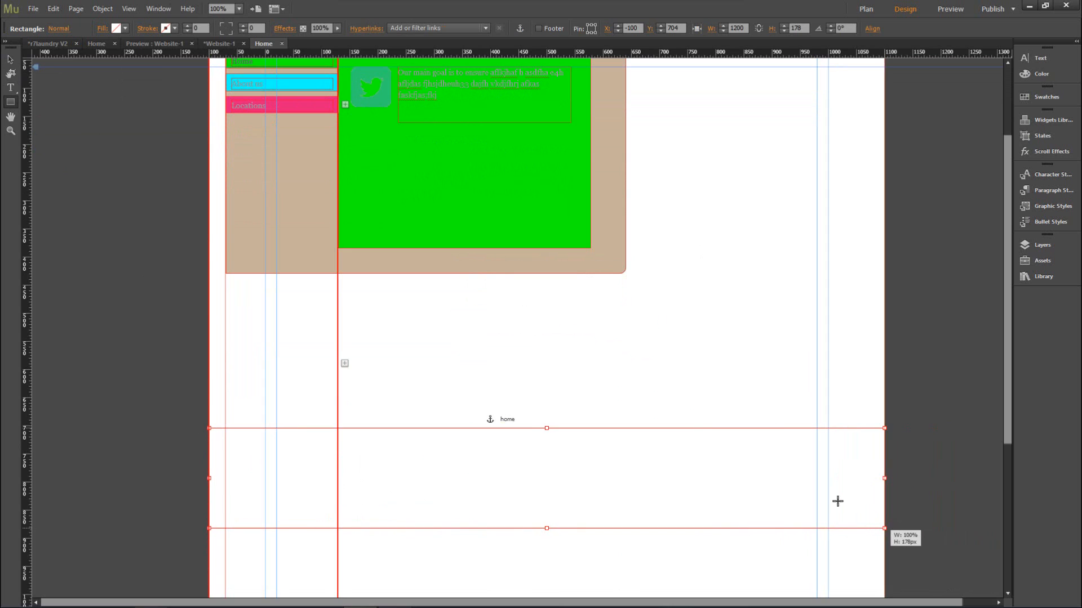
{"action": "left_click", "coordinate": [123, 28]}
{"action": "left_click", "coordinate": [266, 71]}
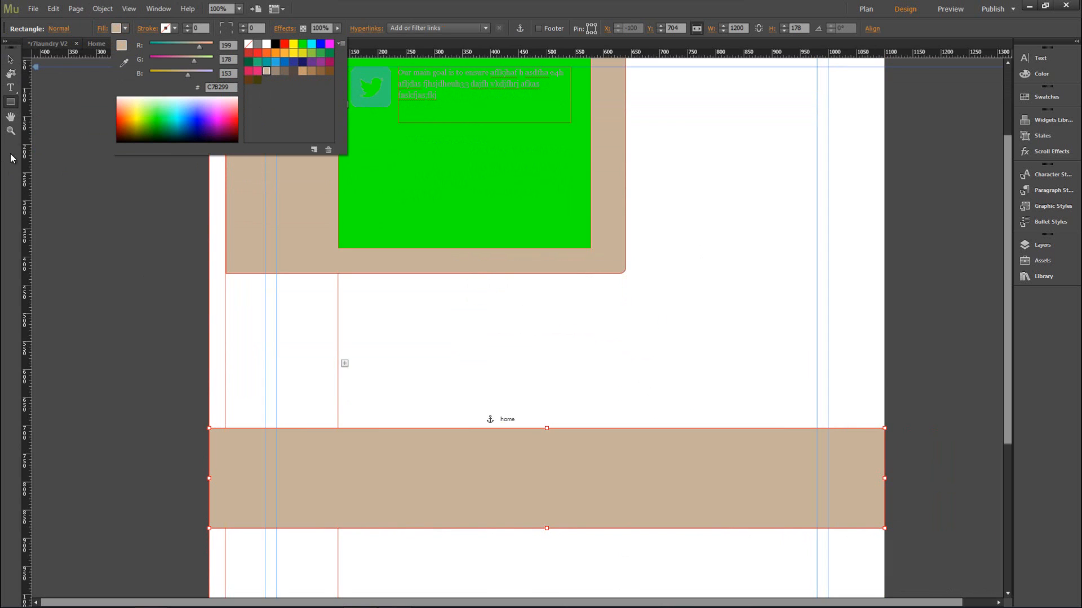
{"action": "left_click", "coordinate": [10, 102]}
{"action": "left_click_drag", "start_coordinate": [436, 453], "coordinate": [566, 505]}
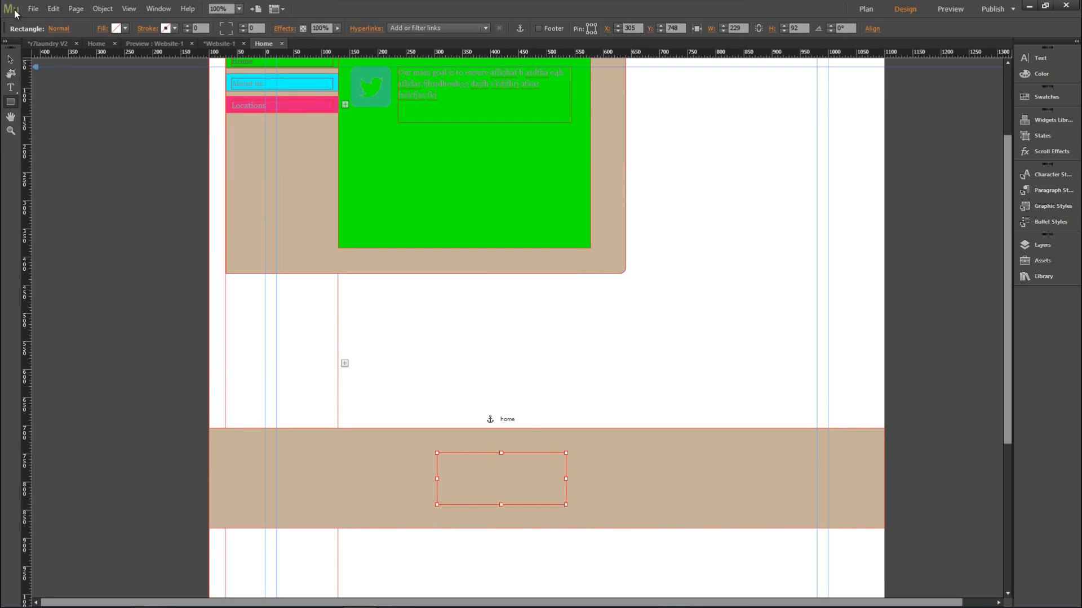
{"action": "left_click", "coordinate": [10, 102]}
{"action": "left_click", "coordinate": [10, 58]}
{"action": "key", "text": "Delete"}
Add a text frame reading "home" on the tan band, with the text white and sized 48
{"action": "left_click", "coordinate": [10, 87]}
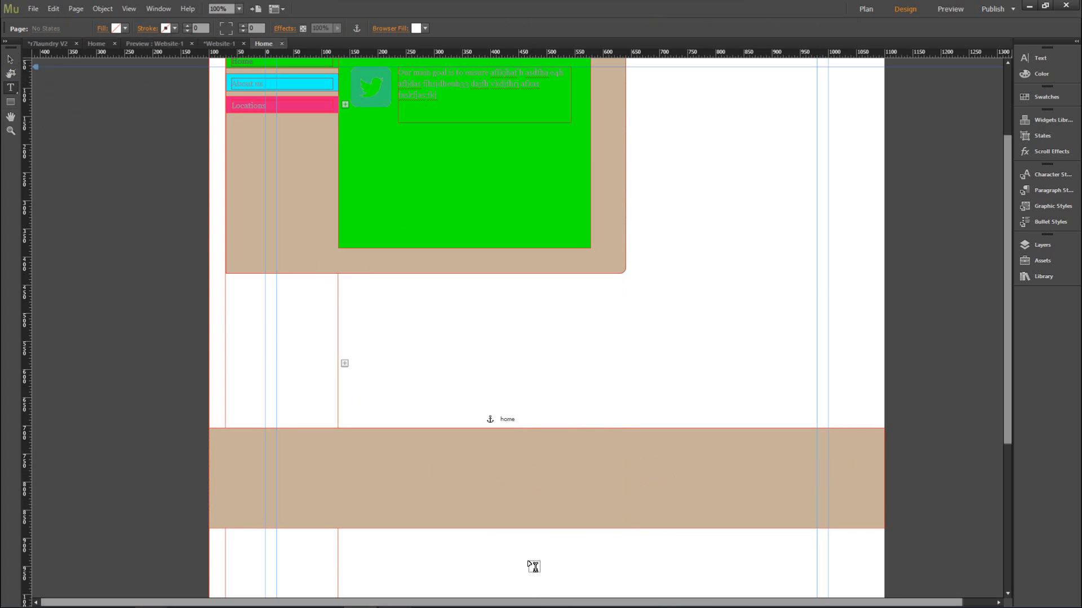
{"action": "left_click_drag", "start_coordinate": [446, 456], "coordinate": [757, 512]}
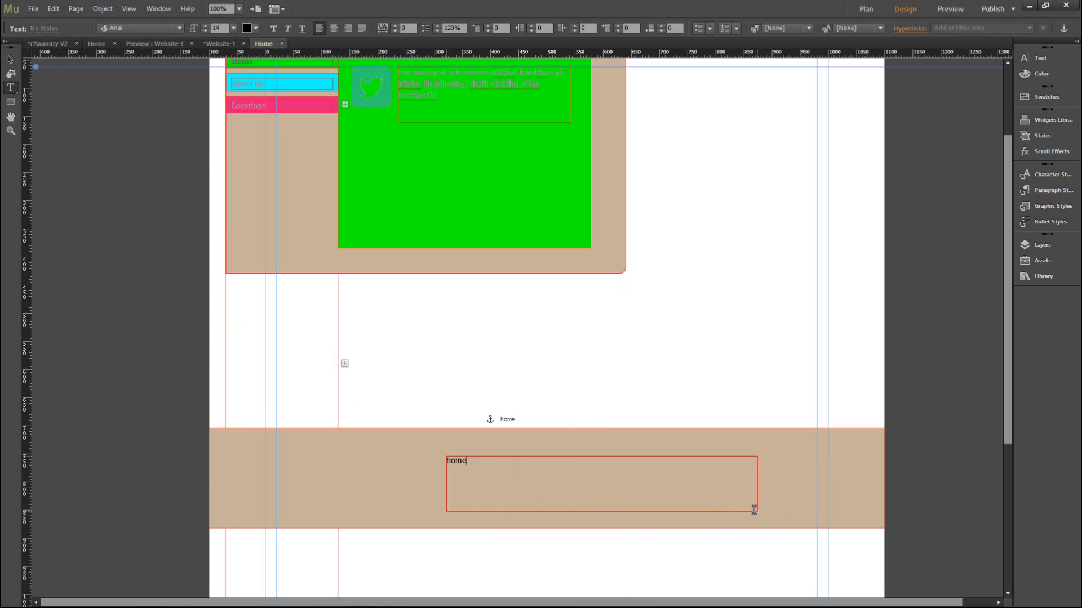
{"action": "left_click", "coordinate": [248, 28]}
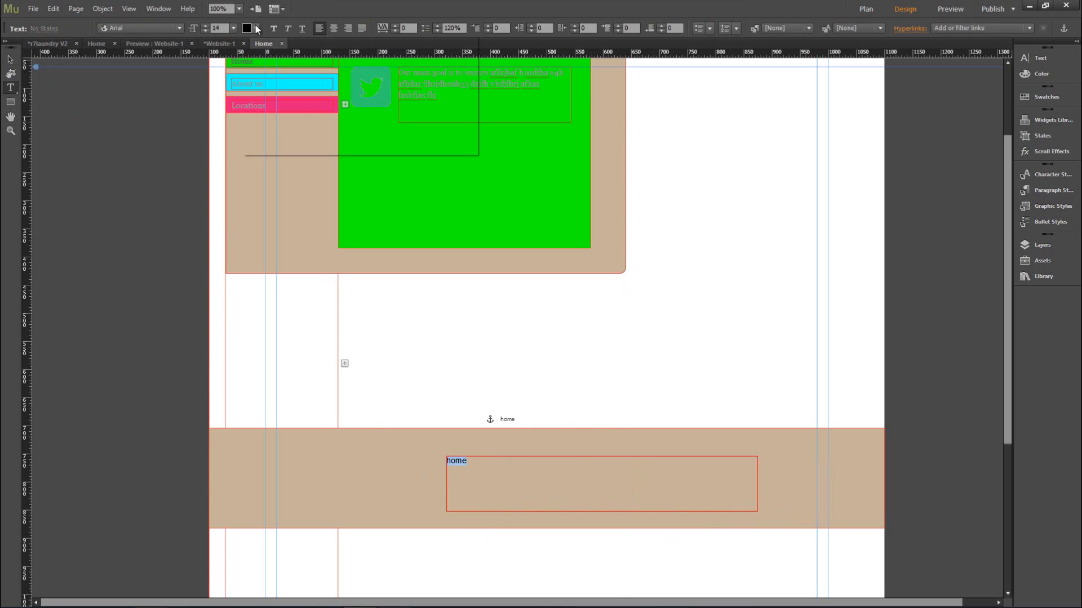
{"action": "left_click", "coordinate": [397, 45]}
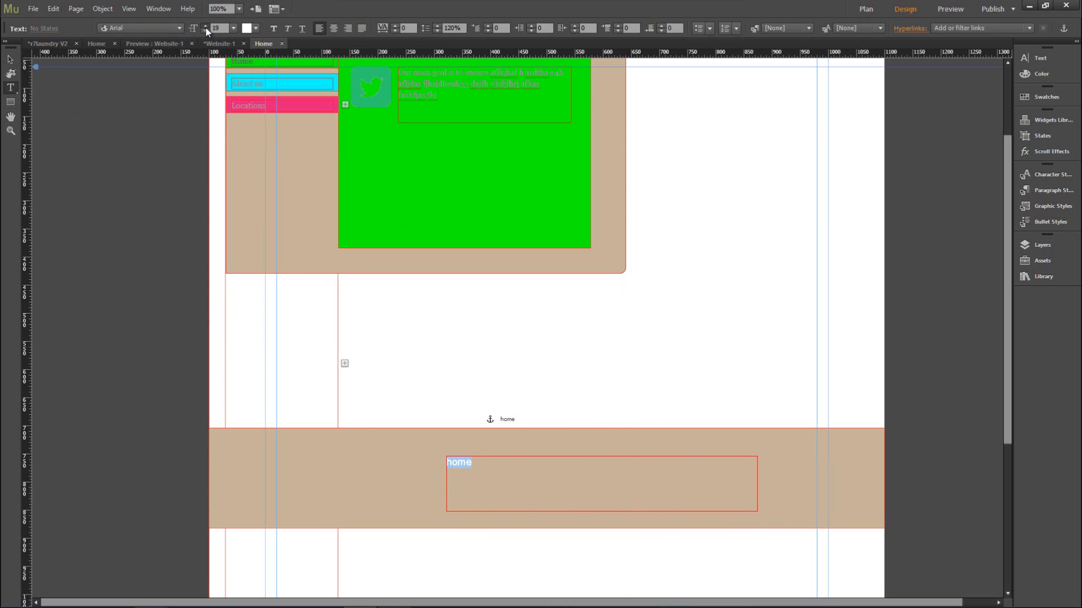
{"action": "left_click_drag", "start_coordinate": [205, 28], "coordinate": [205, 28]}
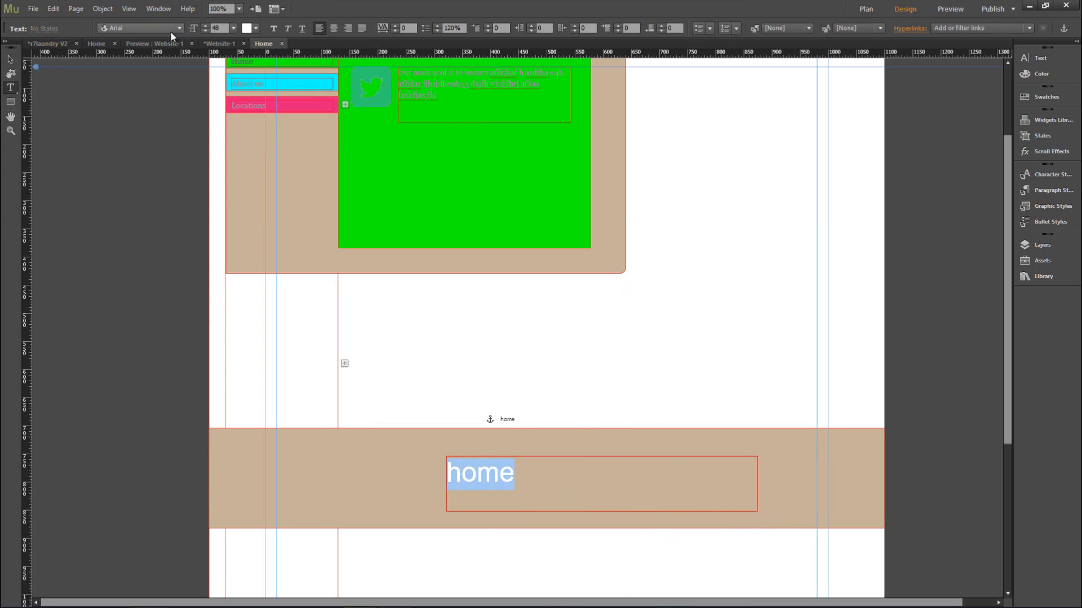
Change the font of the "home" heading on the tan band to Lobster
{"action": "left_click", "coordinate": [160, 29]}
{"action": "type", "text": "lo"}
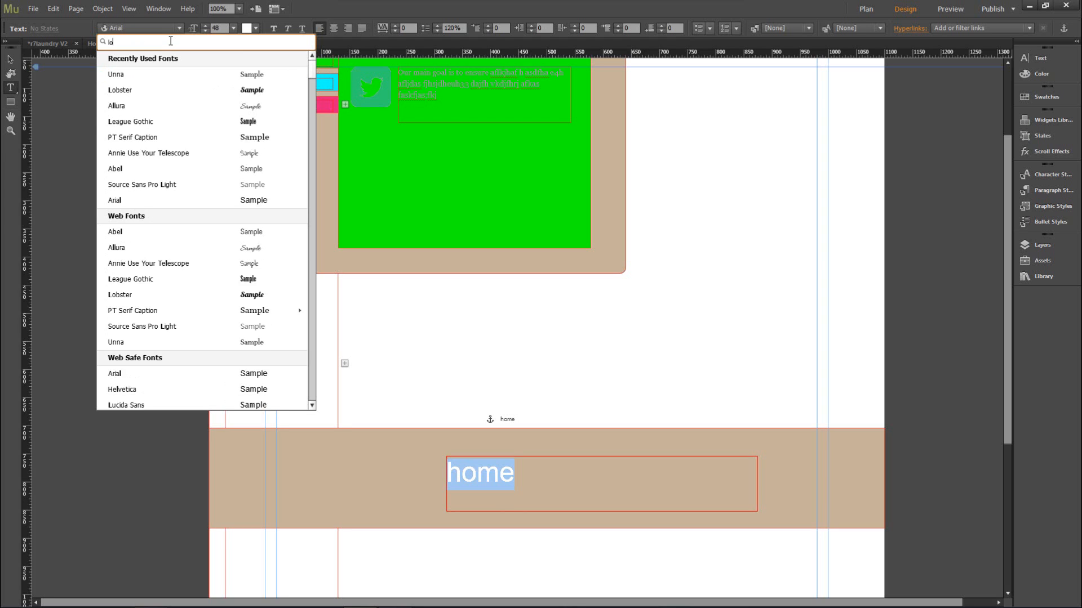
{"action": "key", "text": "BackSpace"}
{"action": "type", "text": "b"}
{"action": "key", "text": "BackSpace"}
{"action": "type", "text": "ob"}
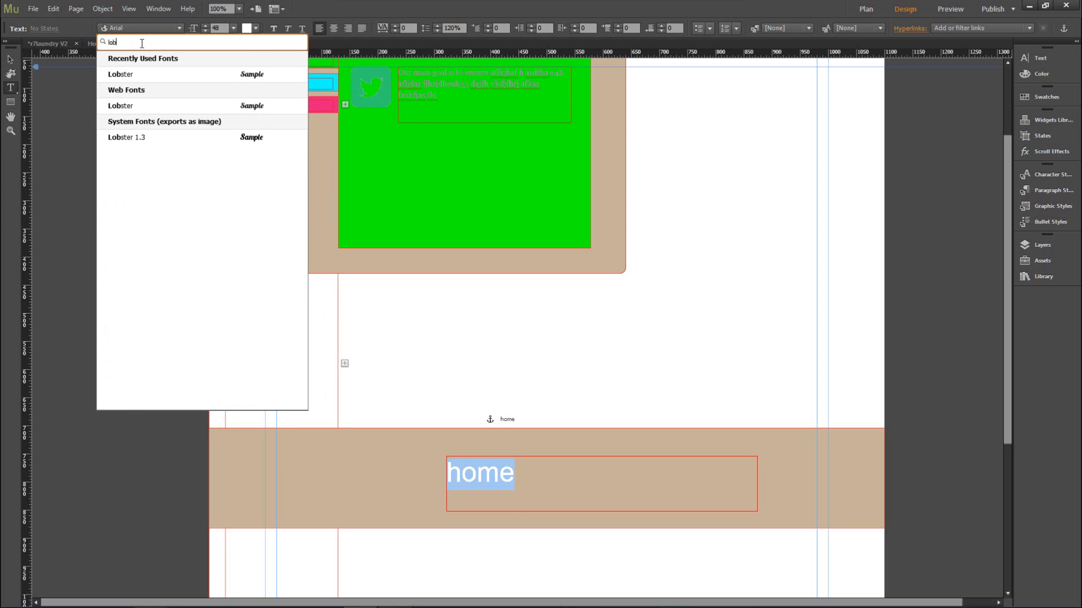
{"action": "left_click", "coordinate": [168, 74]}
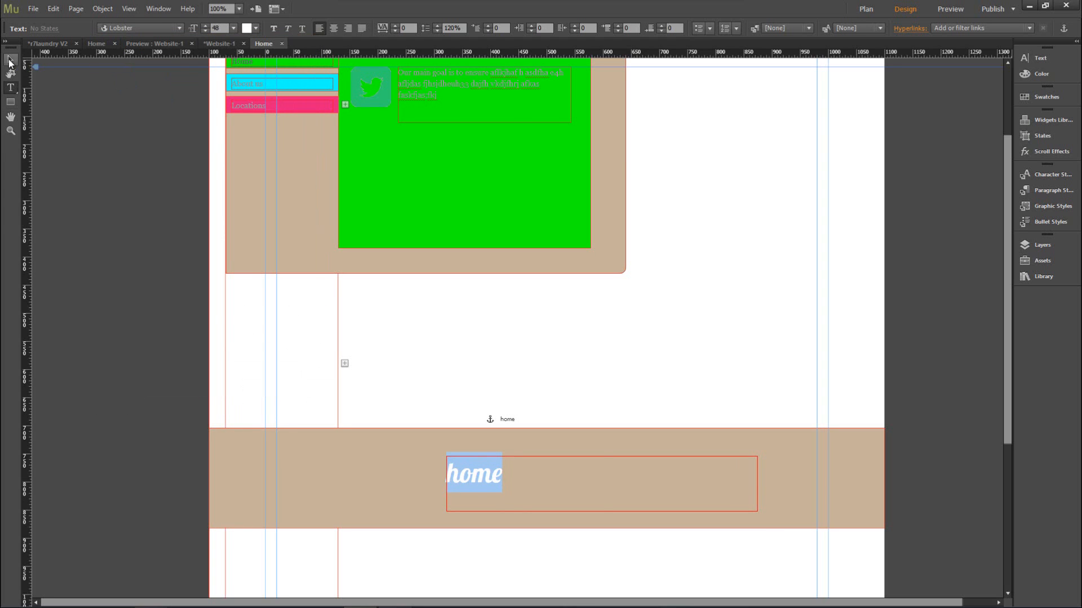
{"action": "left_click", "coordinate": [9, 61]}
{"action": "left_click", "coordinate": [908, 189]}
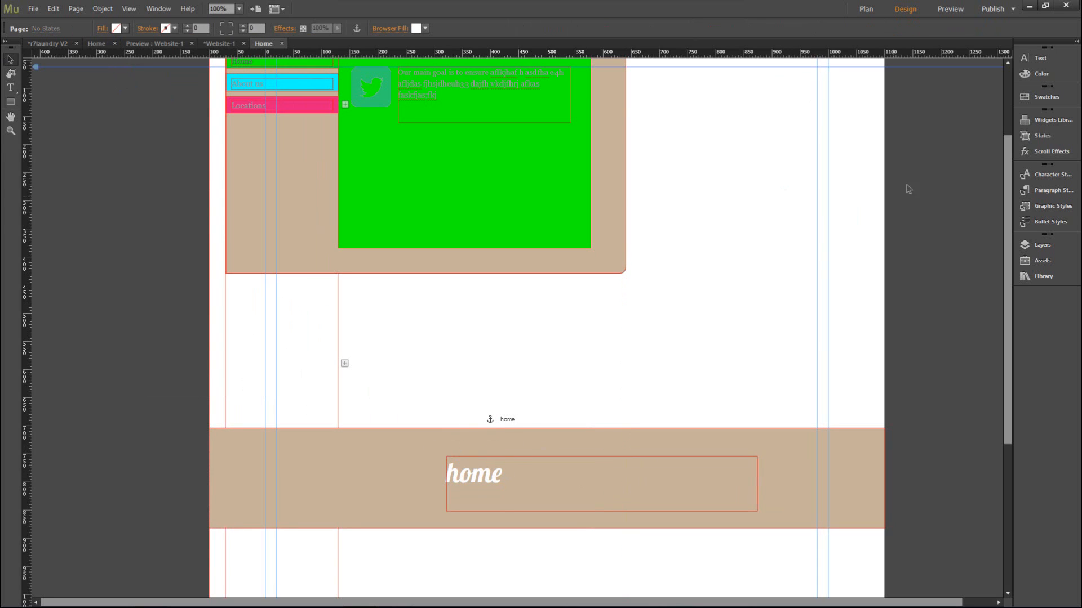
Draw an unfilled rectangle of about 198 × 27 px over the Home tab and link it to the home anchor
{"action": "scroll", "coordinate": [847, 248], "scroll_direction": "up", "scroll_amount": 3}
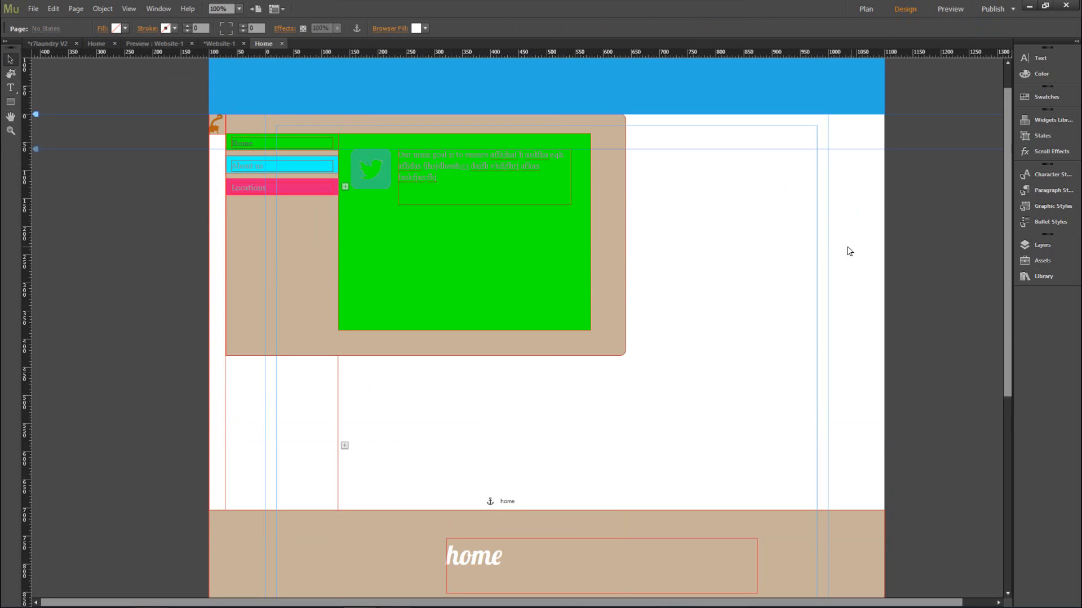
{"action": "left_click", "coordinate": [323, 146]}
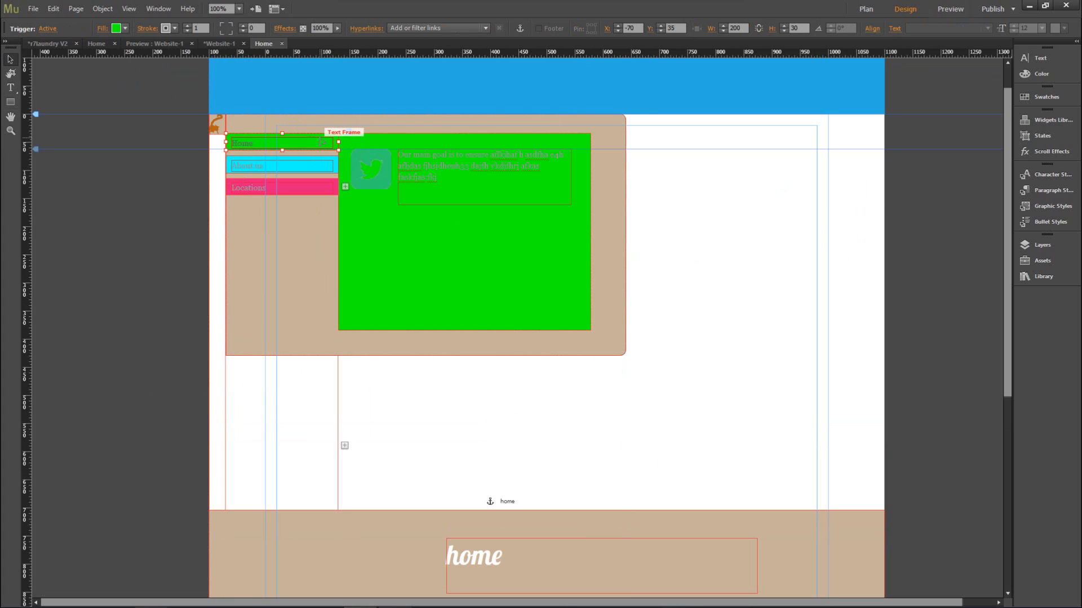
{"action": "left_click", "coordinate": [325, 146]}
{"action": "left_click", "coordinate": [11, 104]}
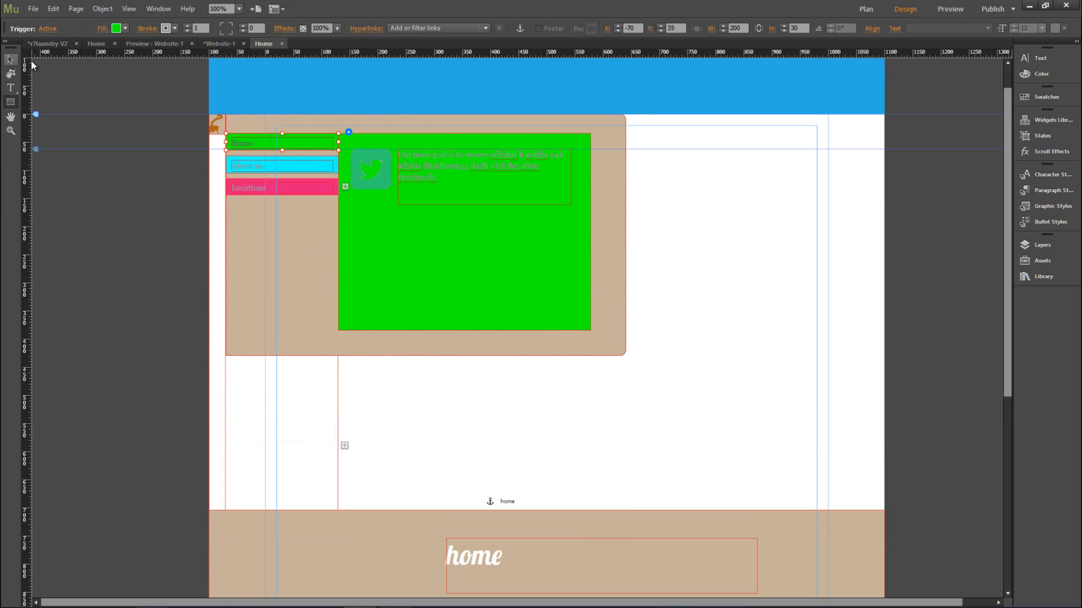
{"action": "left_click", "coordinate": [250, 144]}
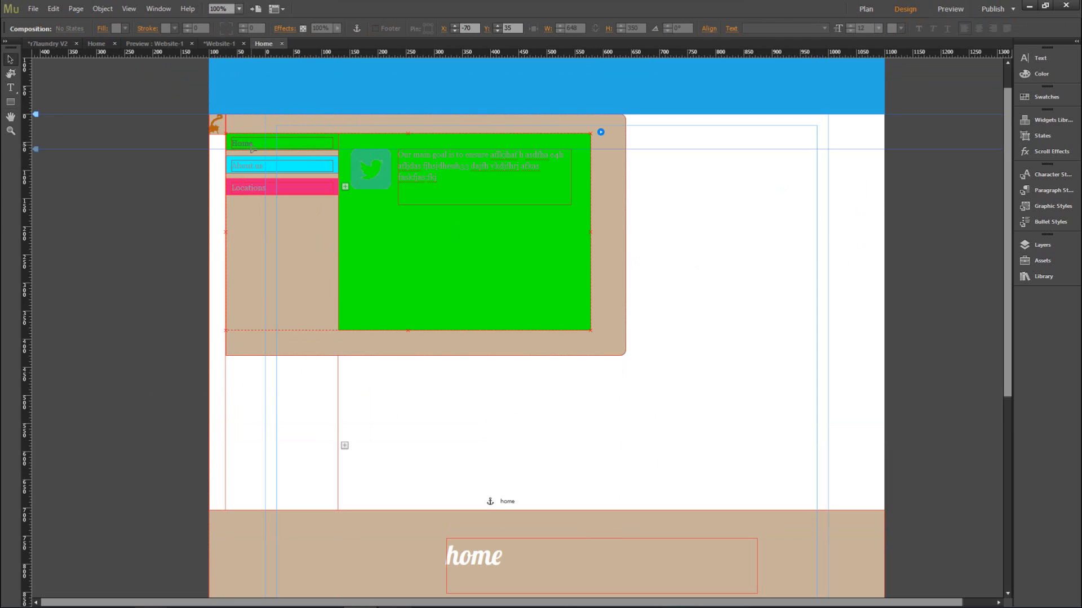
{"action": "left_click", "coordinate": [250, 144]}
{"action": "left_click", "coordinate": [249, 145]}
{"action": "key", "text": "Escape"}
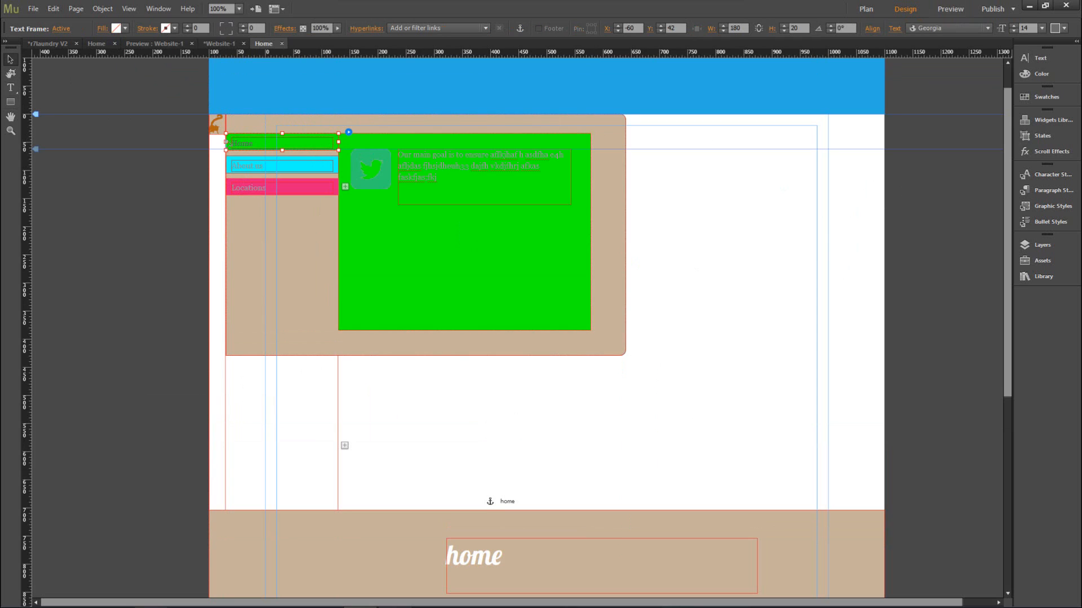
{"action": "left_click", "coordinate": [13, 100]}
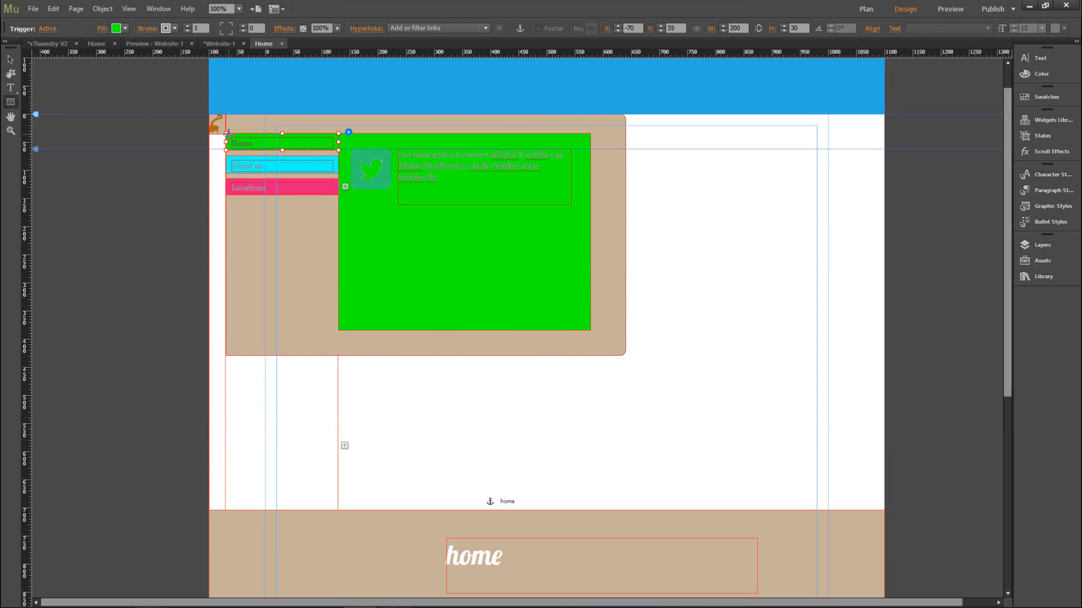
{"action": "left_click_drag", "start_coordinate": [225, 134], "coordinate": [338, 149]}
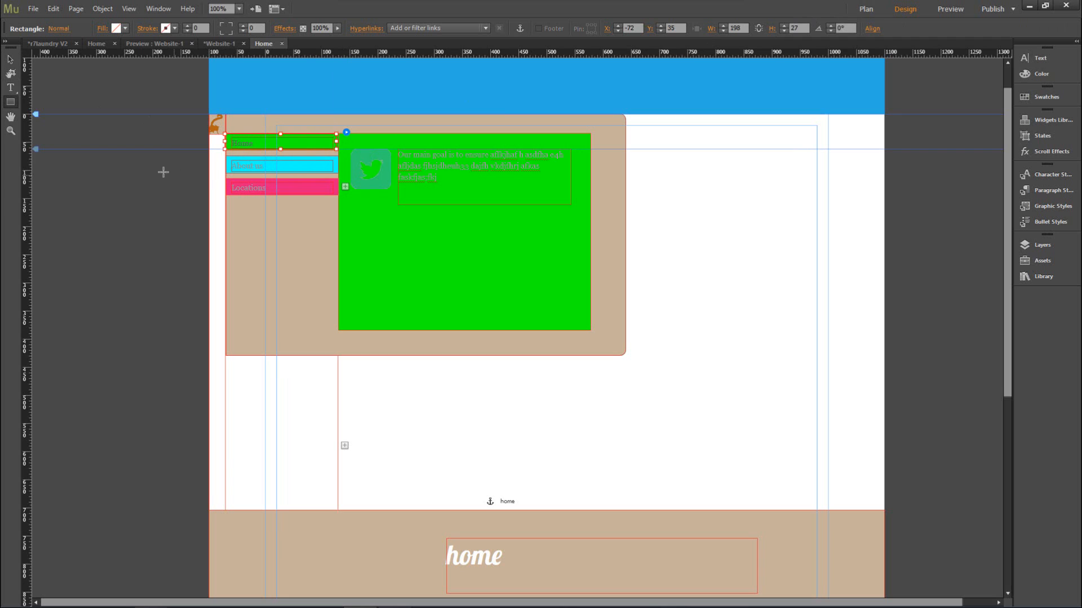
{"action": "left_click", "coordinate": [414, 28]}
{"action": "left_click", "coordinate": [418, 94]}
Preview the page, test the slide-out menu's tabs and the Home tab's link, and return to the design
{"action": "left_click", "coordinate": [955, 12]}
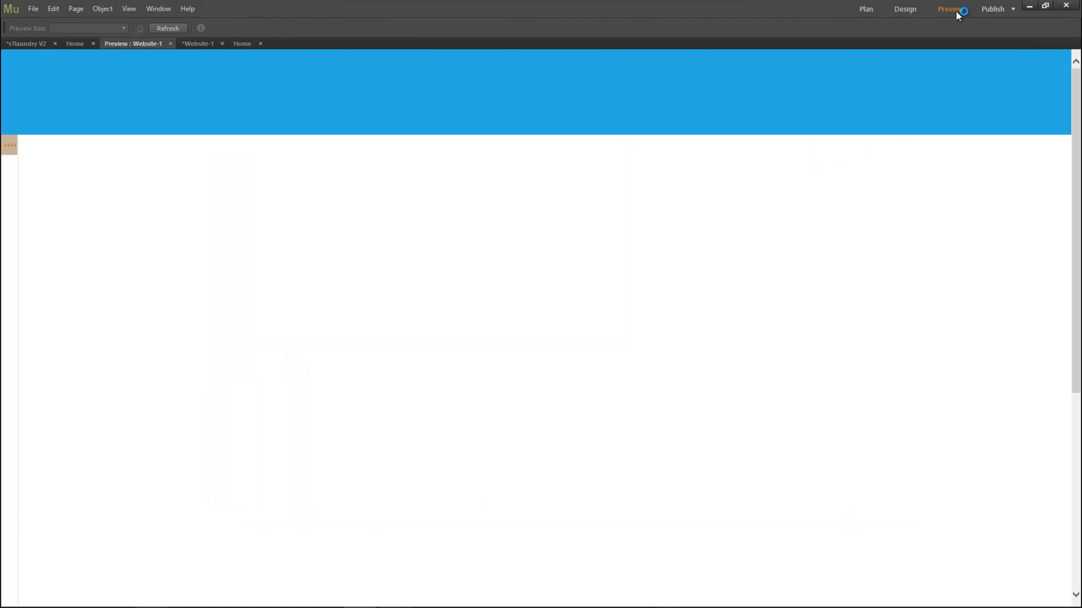
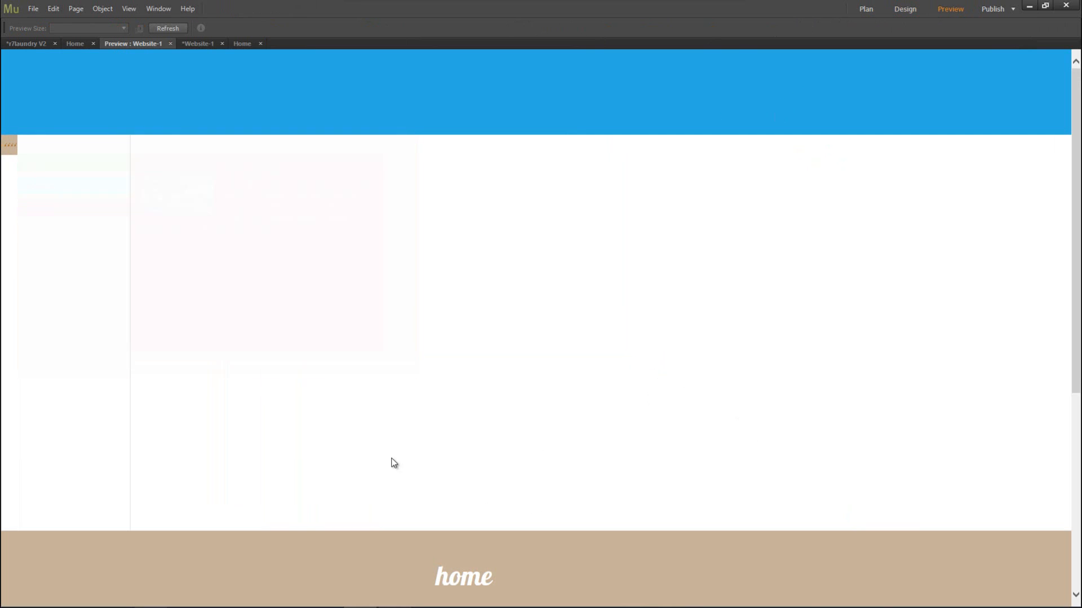
{"action": "mouse_move", "coordinate": [3, 369]}
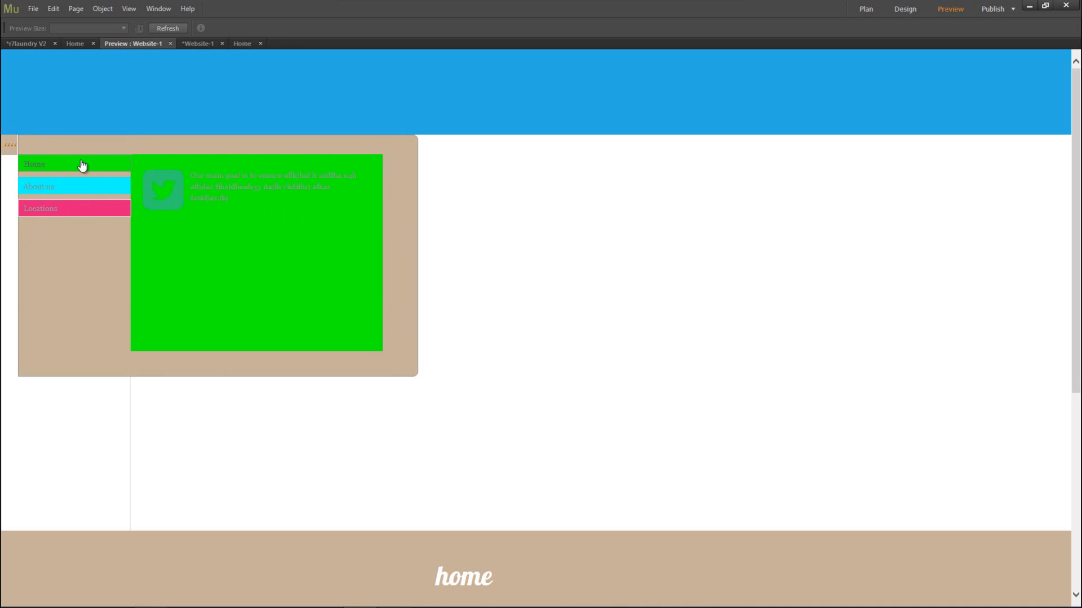
{"action": "left_click_drag", "start_coordinate": [191, 186], "coordinate": [227, 245]}
{"action": "left_click", "coordinate": [248, 252]}
{"action": "left_click_drag", "start_coordinate": [261, 186], "coordinate": [207, 175]}
{"action": "left_click", "coordinate": [232, 208]}
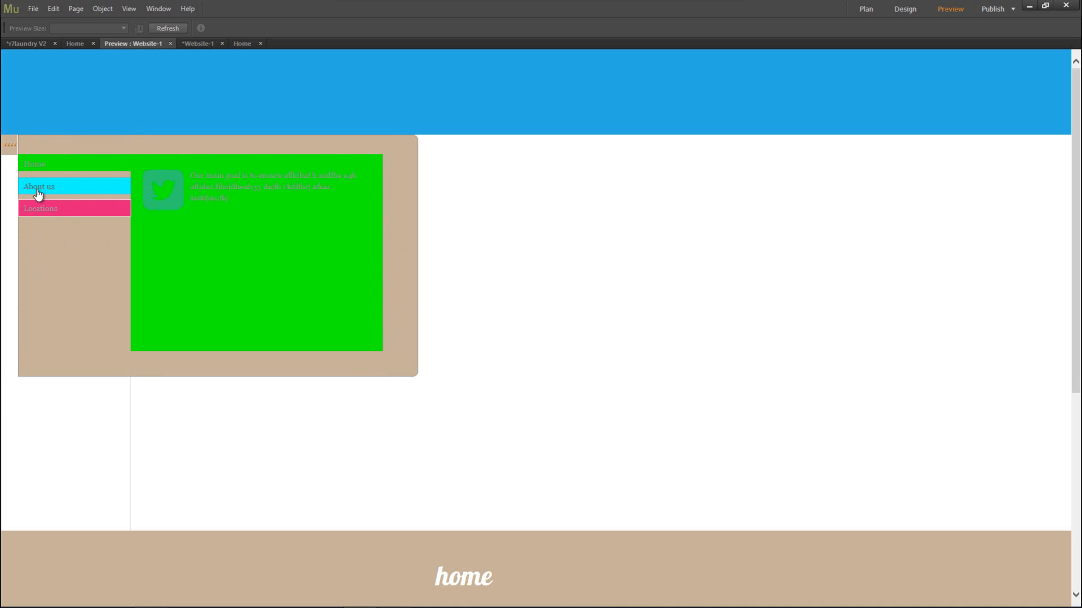
{"action": "double_click", "coordinate": [60, 168]}
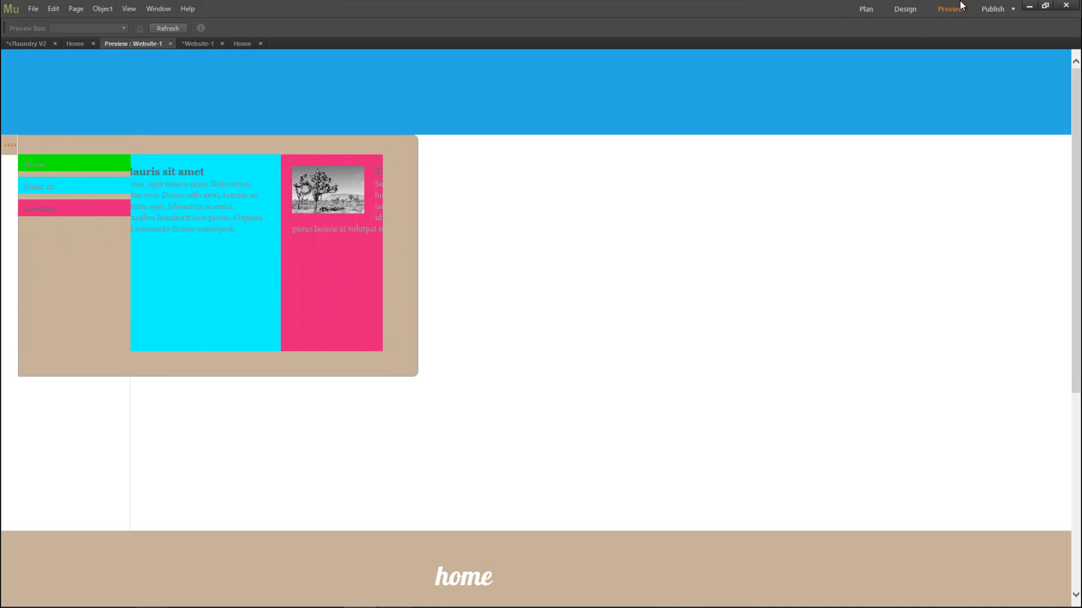
{"action": "left_click", "coordinate": [904, 9]}
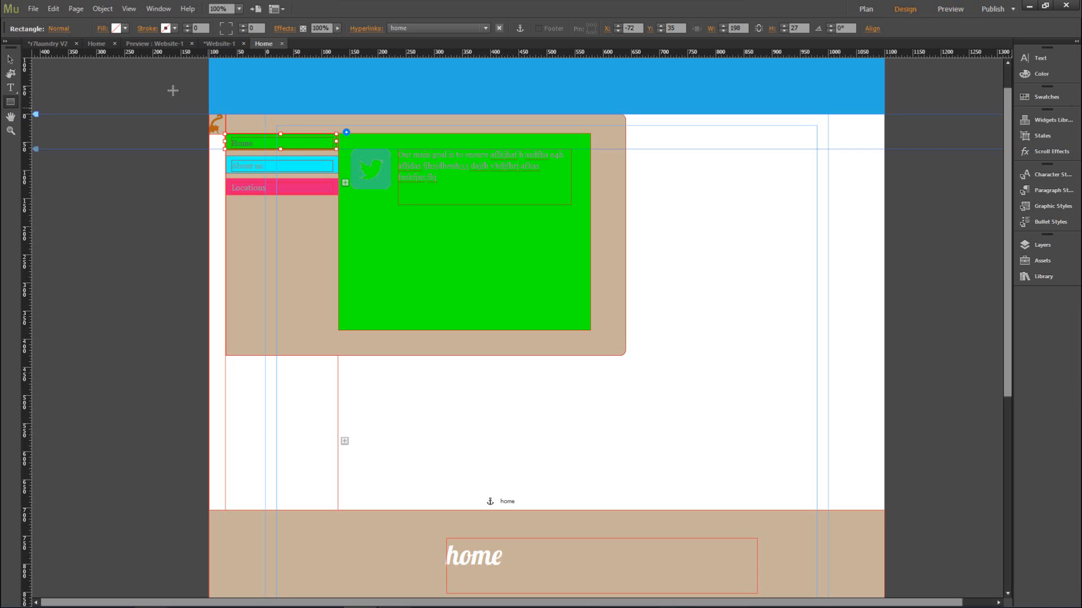
Move and resize the unfilled link rectangle over the Home tab to 198 × 30 px at X -69, Y 35
{"action": "left_click", "coordinate": [10, 59]}
{"action": "mouse_move", "coordinate": [317, 141]}
{"action": "left_mouse_down"}
{"action": "mouse_move", "coordinate": [314, 131]}
{"action": "mouse_move", "coordinate": [319, 140]}
{"action": "left_mouse_up"}
{"action": "left_click_drag", "start_coordinate": [286, 153], "coordinate": [281, 133]}
Preview the page, follow the Home tab's link to the home band, and return to the design
{"action": "left_click", "coordinate": [936, 12]}
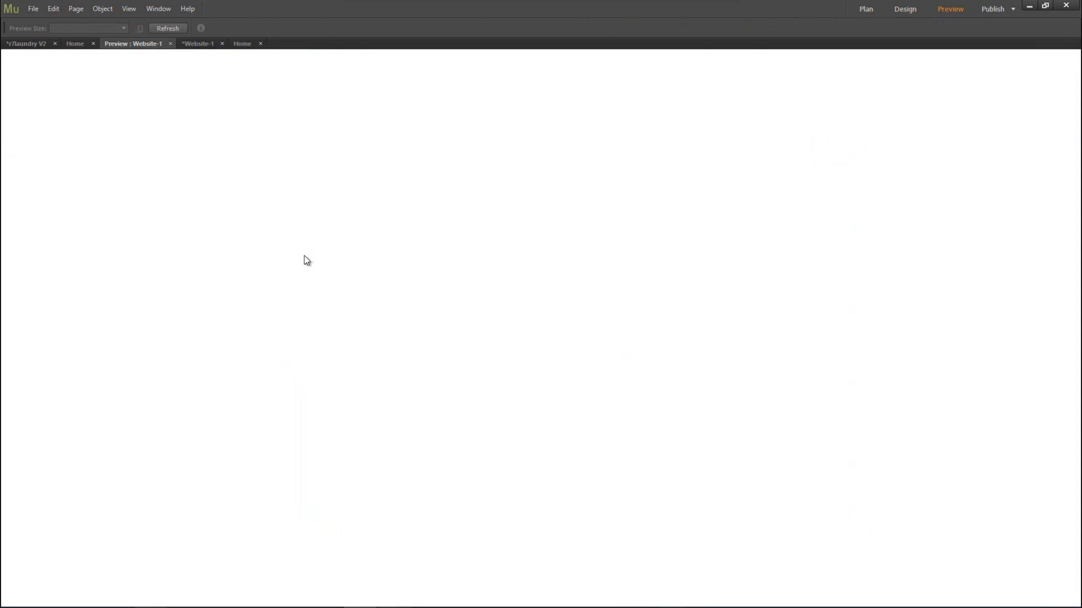
{"action": "left_click", "coordinate": [73, 168]}
{"action": "scroll", "coordinate": [73, 163], "scroll_direction": "down", "scroll_amount": 5}
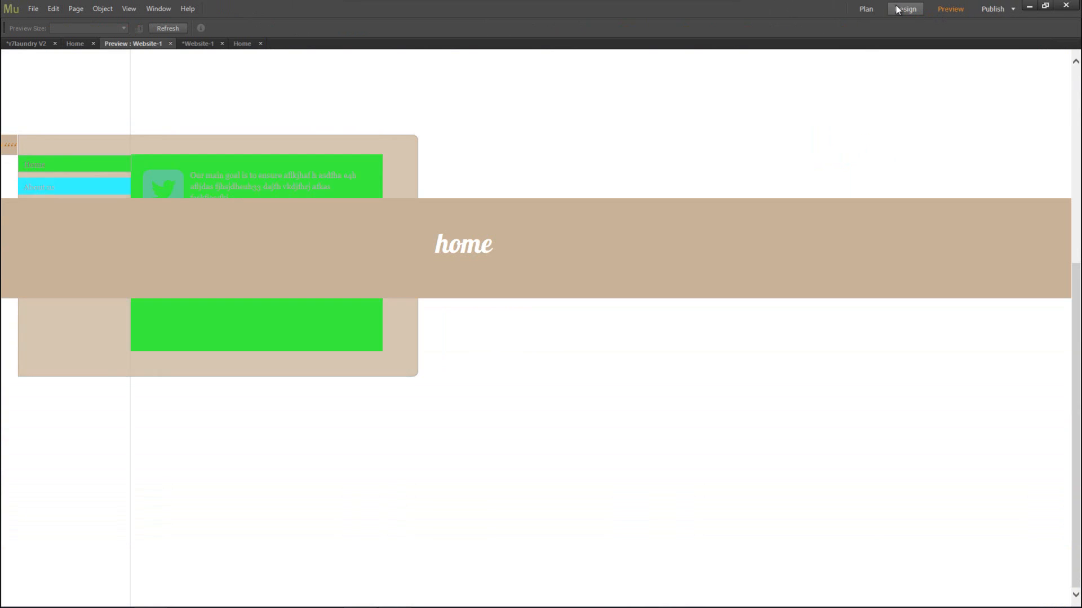
{"action": "left_click", "coordinate": [900, 6]}
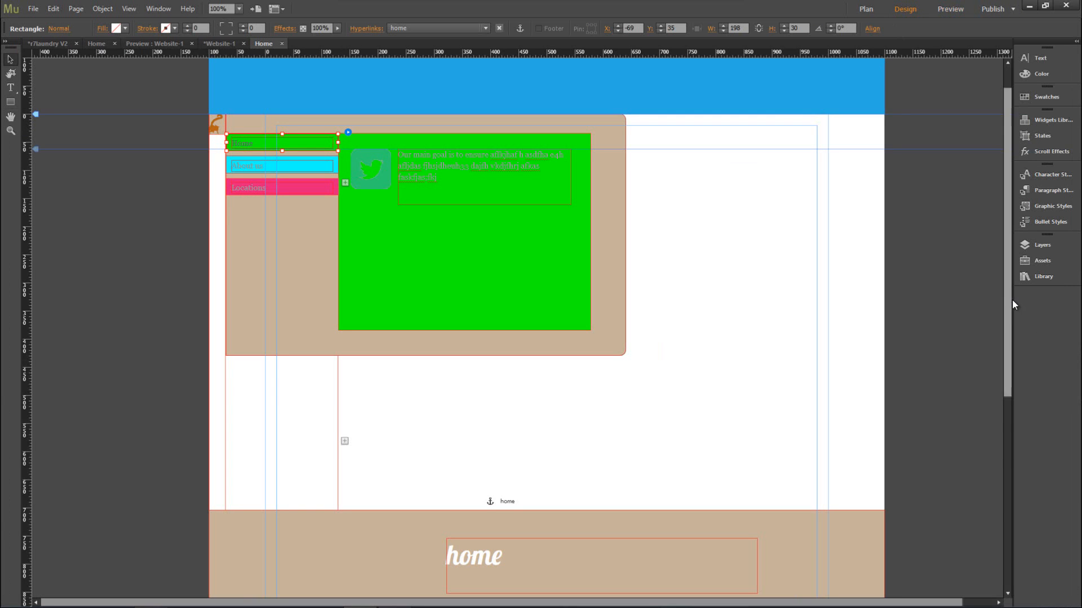
Create a new layer and place it below the menu layer in the layer order
{"action": "left_click_drag", "start_coordinate": [1010, 299], "coordinate": [1006, 375]}
{"action": "left_click", "coordinate": [828, 431]}
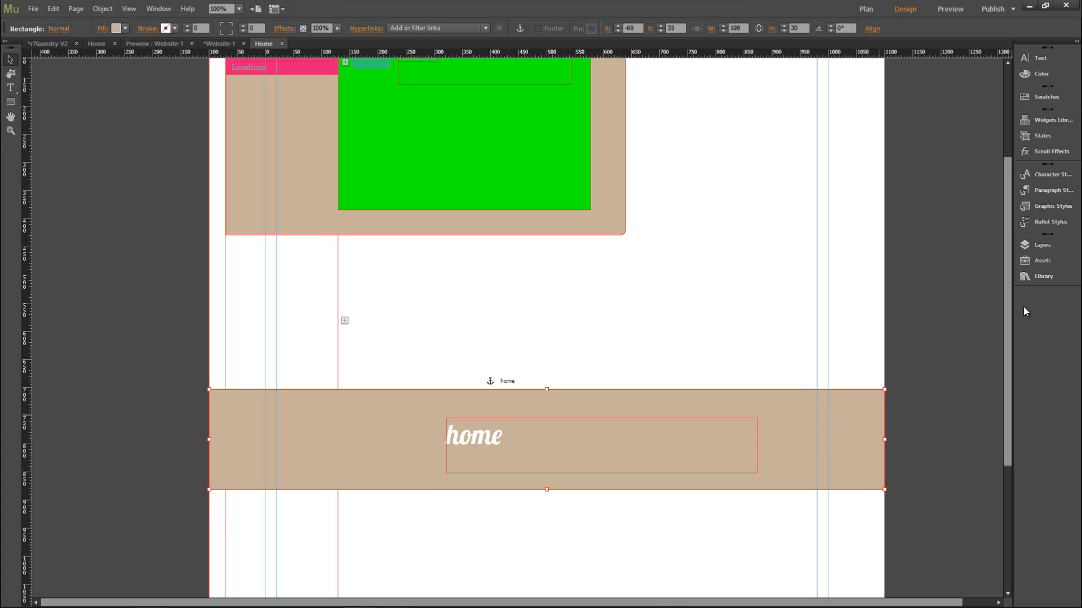
{"action": "left_click", "coordinate": [1048, 244]}
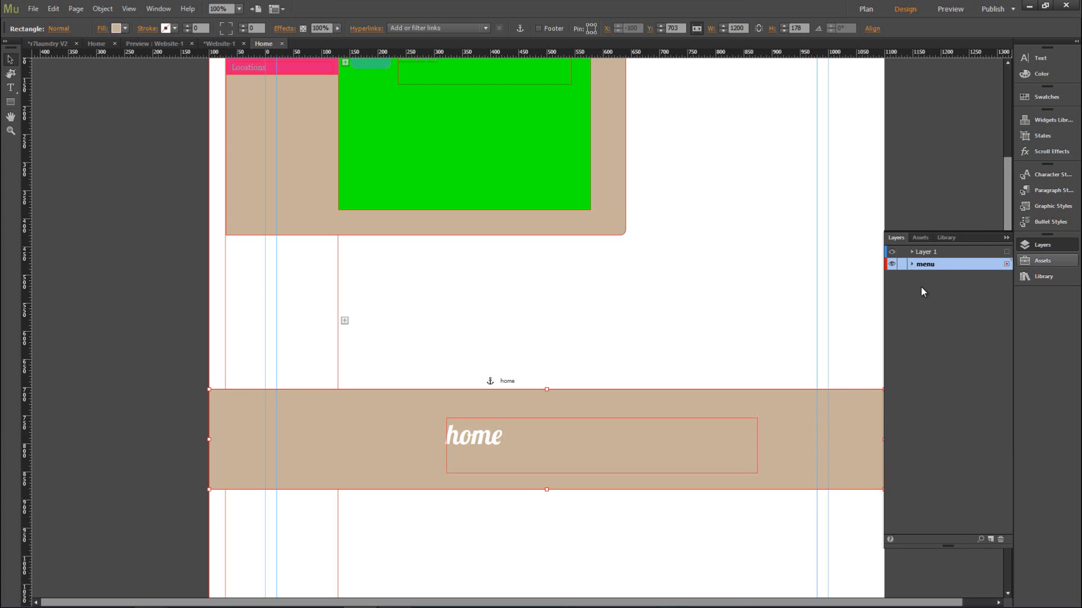
{"action": "left_click", "coordinate": [991, 539]}
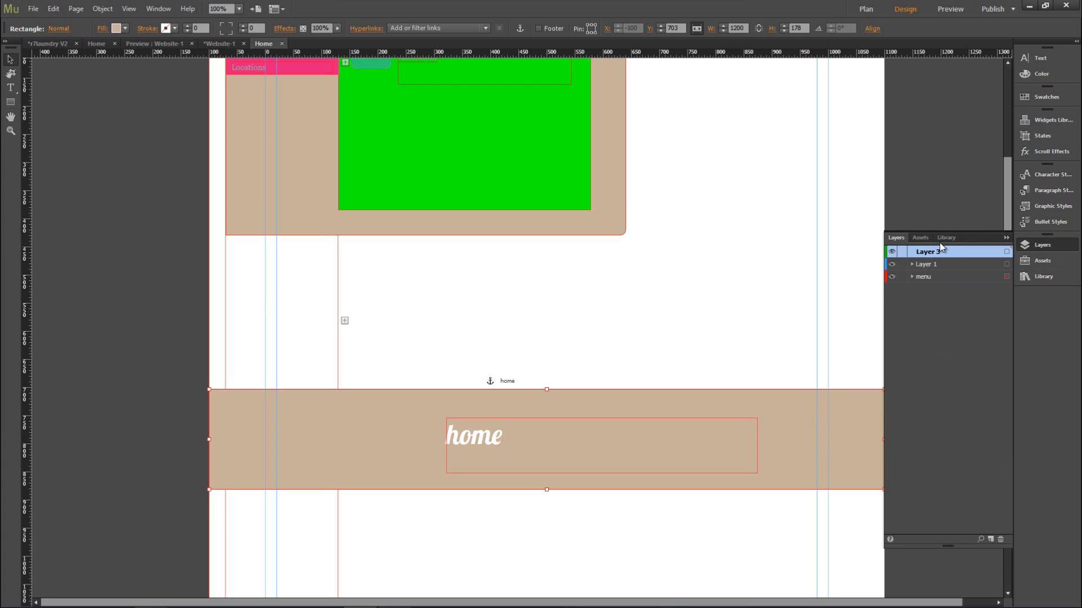
{"action": "left_click_drag", "start_coordinate": [940, 248], "coordinate": [935, 283]}
Move the "home" text frame and its tan rectangle from the menu layer into Layer 3
{"action": "left_click", "coordinate": [926, 264]}
{"action": "left_click", "coordinate": [911, 264]}
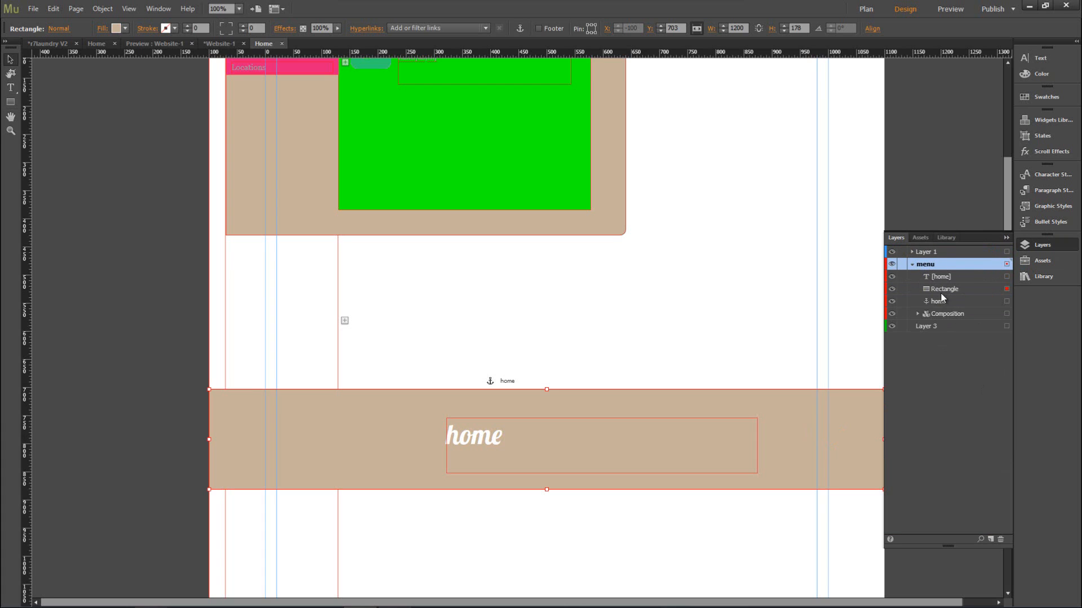
{"action": "left_click", "coordinate": [941, 277]}
{"action": "left_click", "coordinate": [892, 289]}
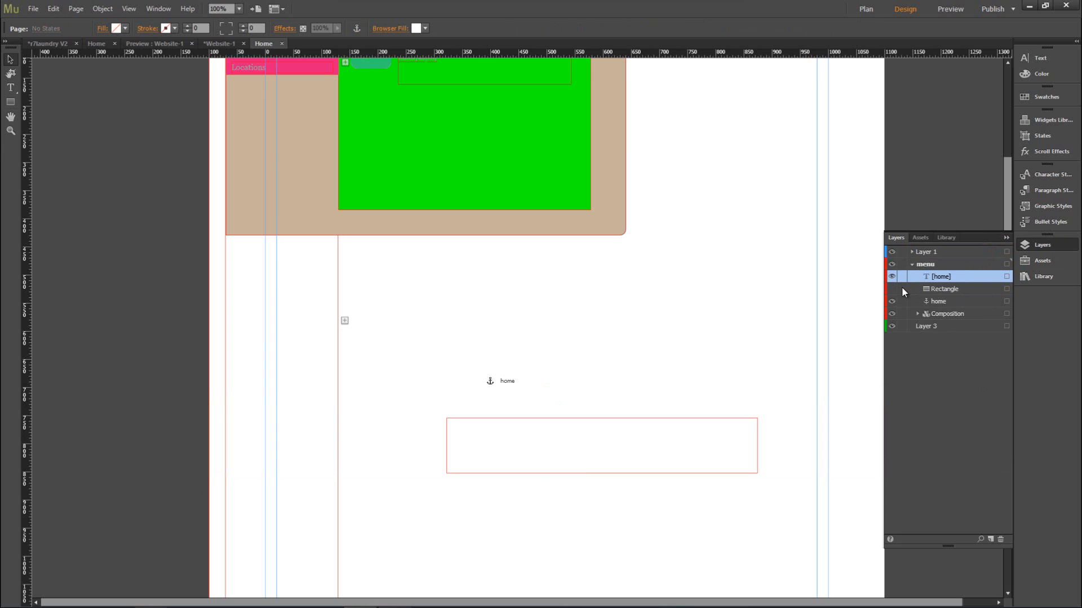
{"action": "left_click", "coordinate": [892, 289]}
{"action": "left_click", "coordinate": [938, 290], "text": "shift"}
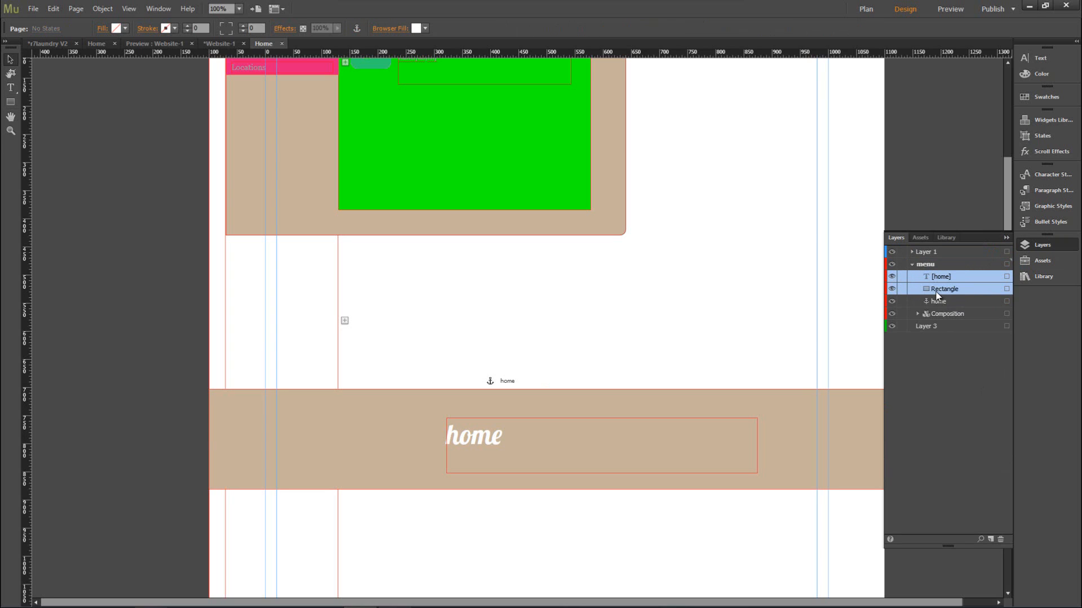
{"action": "left_click", "coordinate": [1007, 289]}
{"action": "left_click", "coordinate": [1007, 276]}
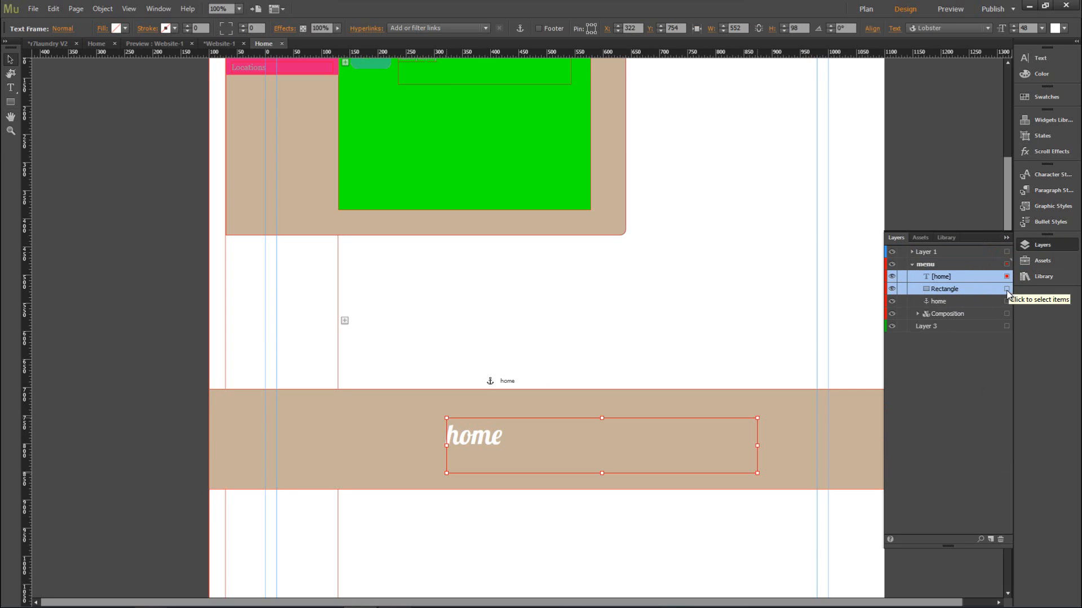
{"action": "left_click", "coordinate": [1007, 290], "text": "shift"}
{"action": "left_click_drag", "start_coordinate": [938, 289], "coordinate": [940, 342]}
{"action": "left_click", "coordinate": [1007, 238]}
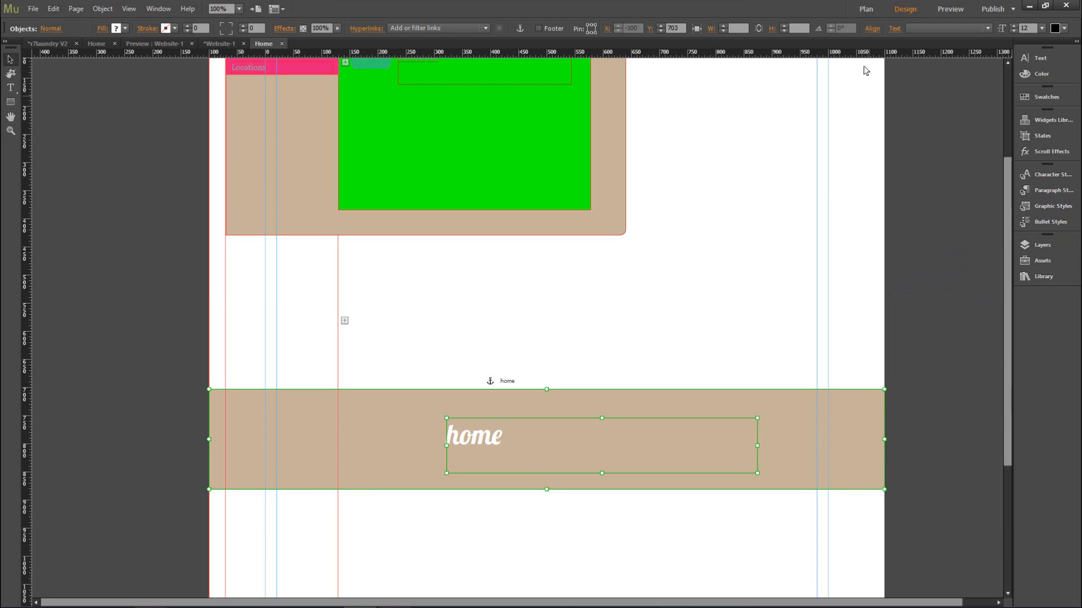
Preview how the tan home band stacks with the side menu while scrolling, and return to the design
{"action": "left_click", "coordinate": [942, 9]}
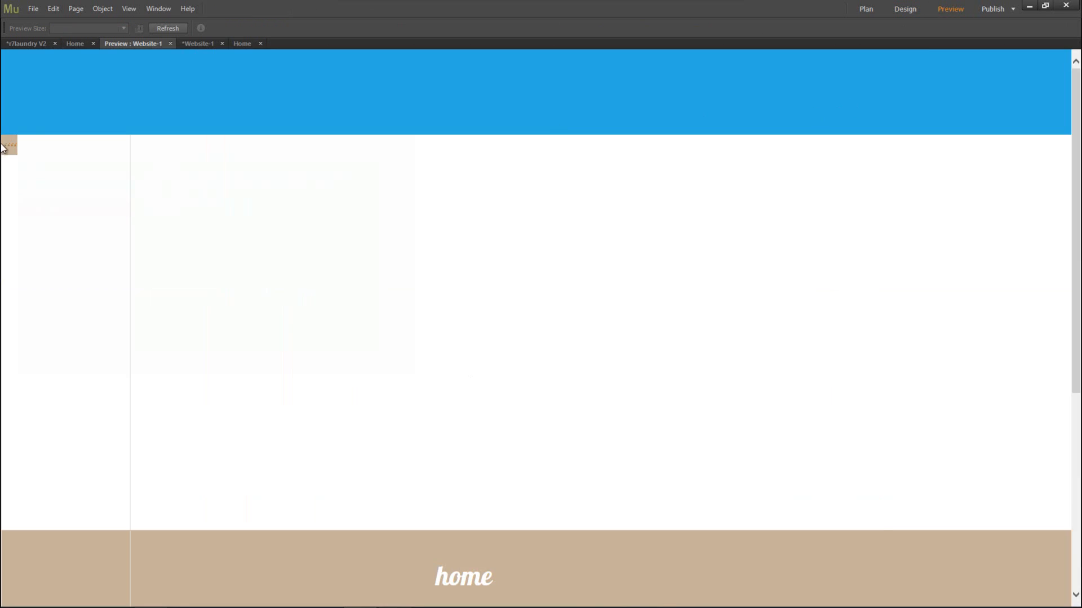
{"action": "scroll", "coordinate": [43, 173], "scroll_direction": "down", "scroll_amount": 5}
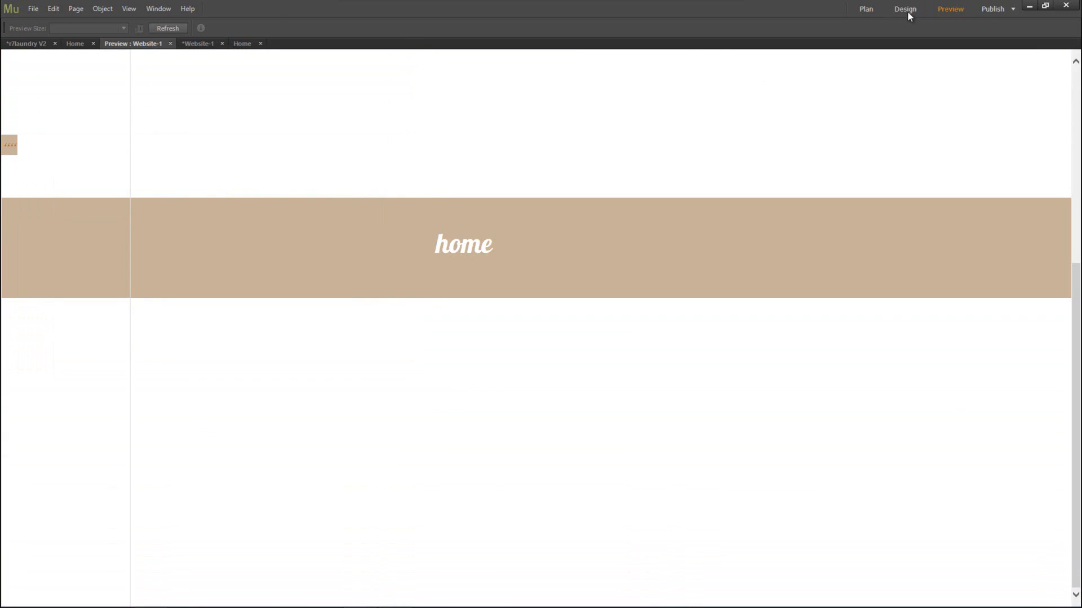
{"action": "left_click", "coordinate": [905, 9]}
Move the home anchor to about X 513, Y 703 on the tan band's upper edge and test the Home link in preview
{"action": "left_click", "coordinate": [469, 382]}
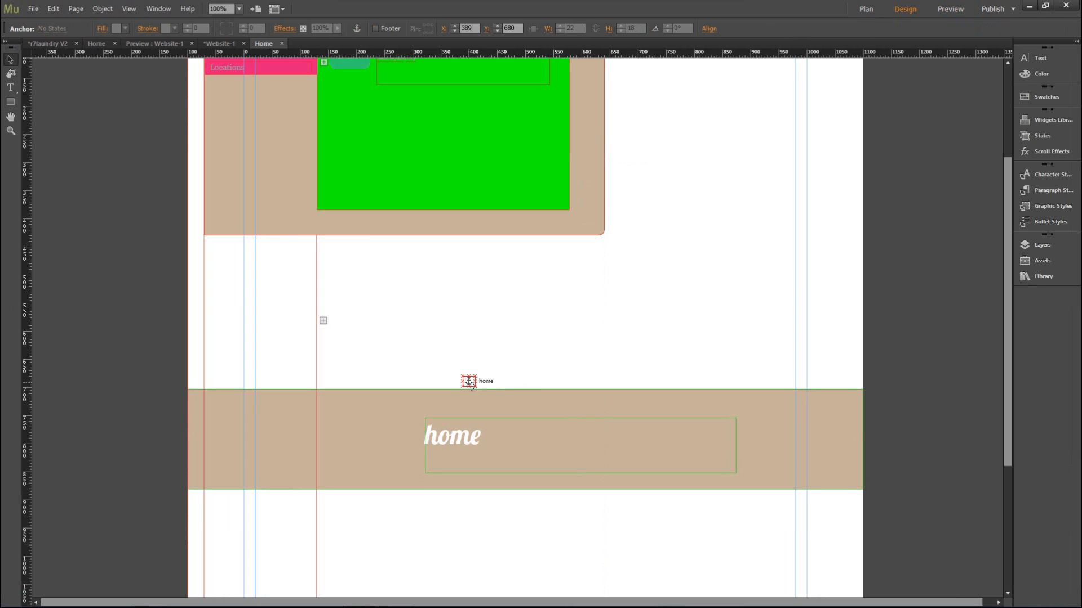
{"action": "left_click_drag", "start_coordinate": [471, 384], "coordinate": [541, 396]}
{"action": "left_click", "coordinate": [952, 12]}
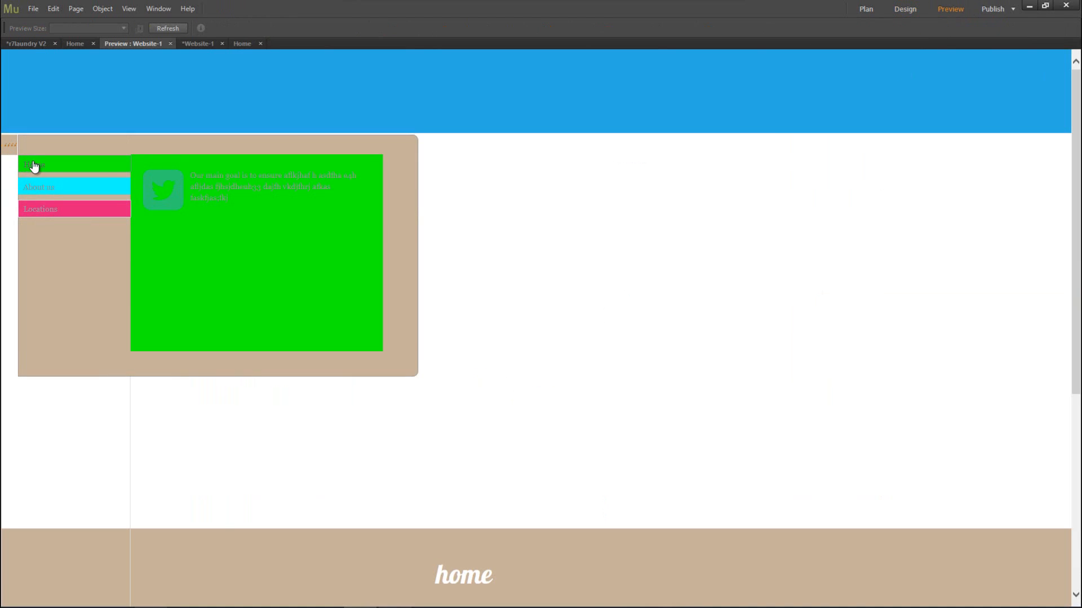
{"action": "left_click", "coordinate": [34, 165]}
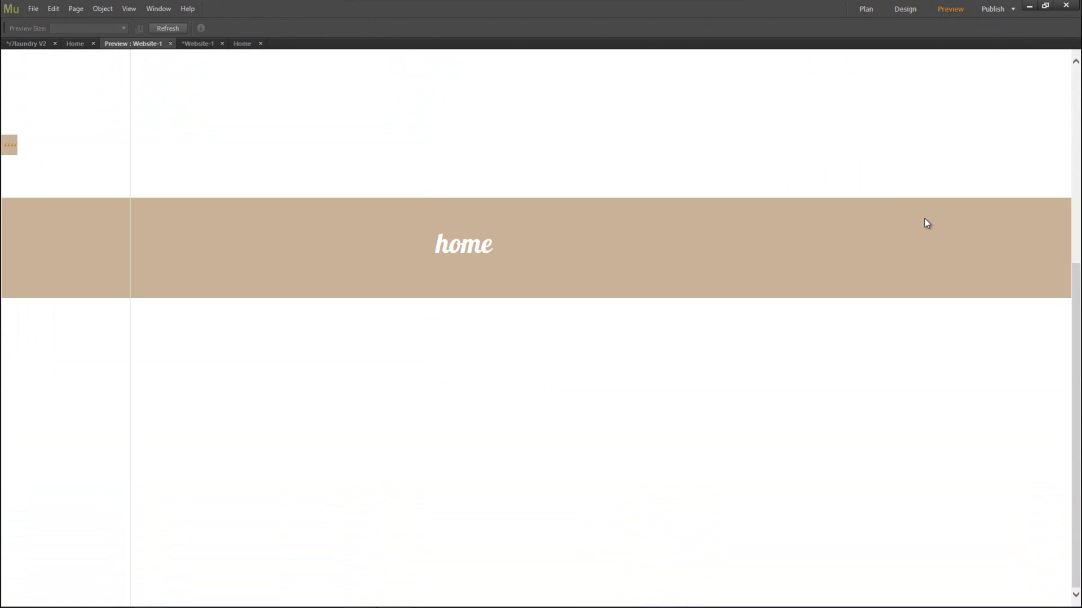
{"action": "left_click", "coordinate": [903, 11]}
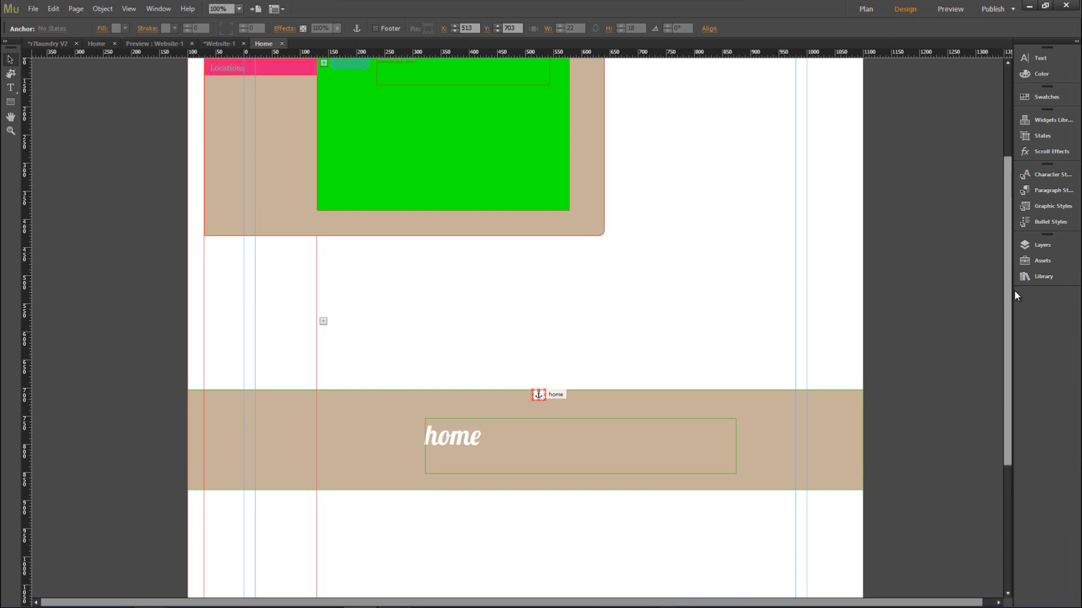
Draw an unfilled rectangle of about 87 × 55 px and place it at Y 2141, far below the home band, to lengthen the page
{"action": "scroll", "coordinate": [1014, 290], "scroll_direction": "down", "scroll_amount": 3}
{"action": "left_click", "coordinate": [393, 481]}
{"action": "left_click", "coordinate": [10, 102]}
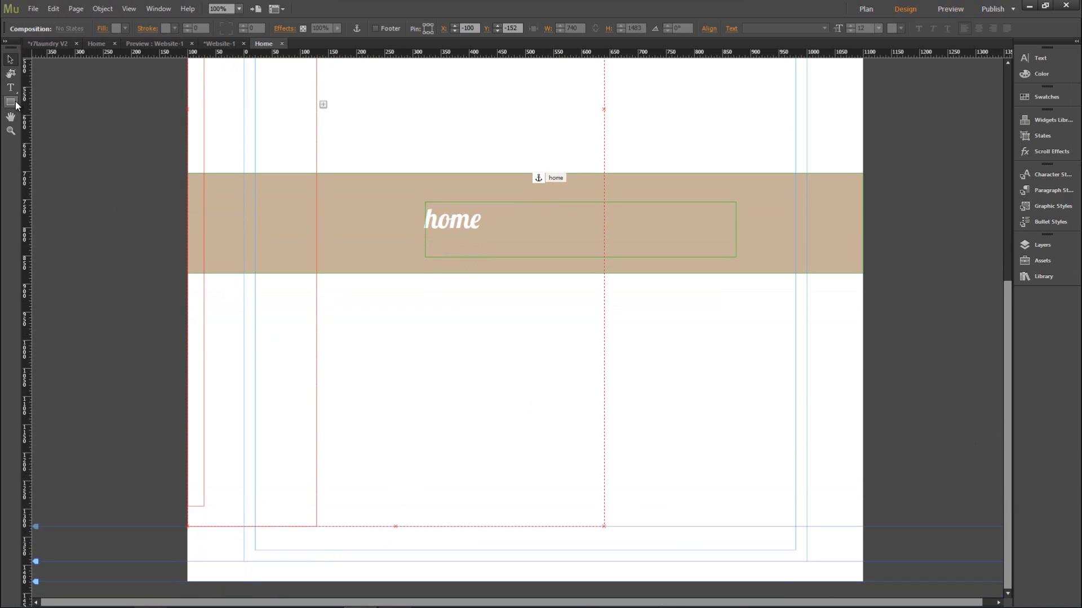
{"action": "mouse_move", "coordinate": [682, 524]}
{"action": "left_mouse_down"}
{"action": "mouse_move", "coordinate": [632, 493]}
{"action": "mouse_move", "coordinate": [583, 603]}
{"action": "mouse_move", "coordinate": [552, 531]}
{"action": "mouse_move", "coordinate": [522, 604]}
{"action": "mouse_move", "coordinate": [549, 543]}
{"action": "mouse_move", "coordinate": [510, 586]}
{"action": "left_mouse_up"}
{"action": "left_click", "coordinate": [13, 56]}
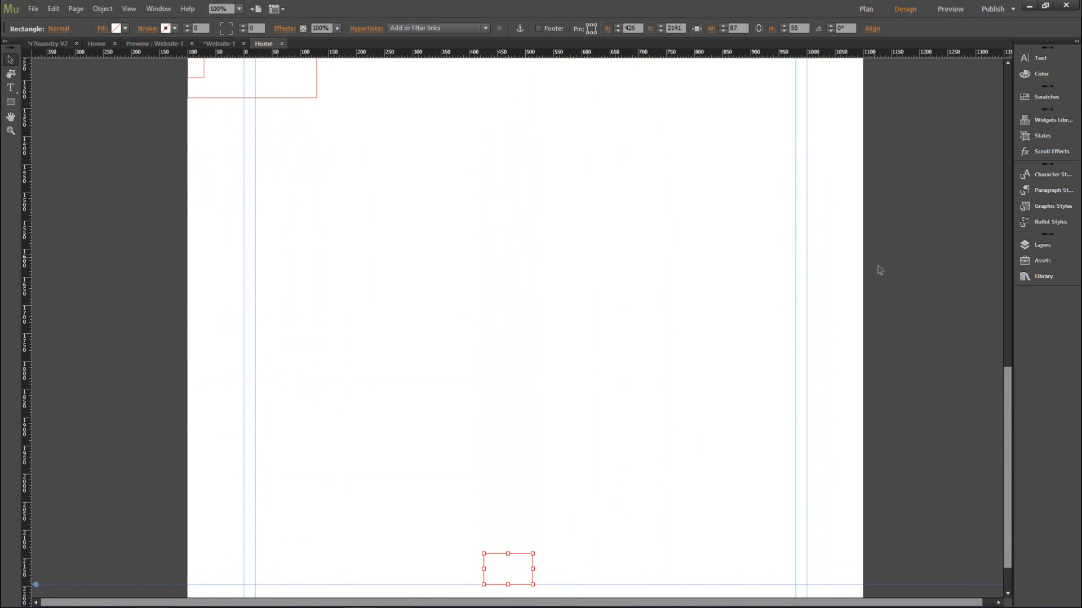
Preview the lengthened page, test the Home tab's jump to its anchor, and return to the design
{"action": "scroll", "coordinate": [879, 270], "scroll_direction": "up", "scroll_amount": 15}
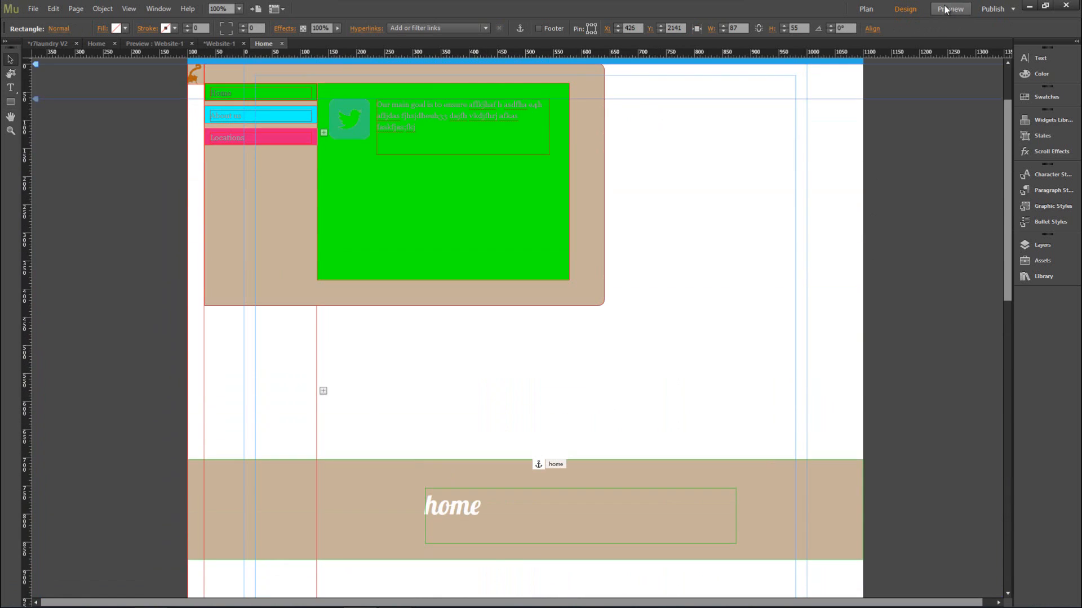
{"action": "left_click", "coordinate": [949, 9]}
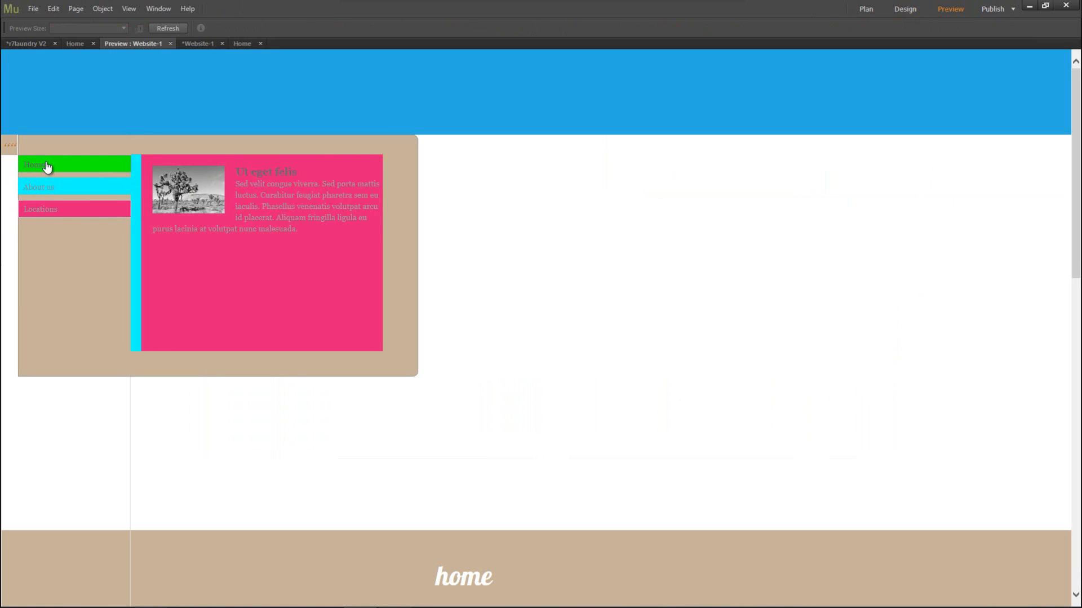
{"action": "left_click", "coordinate": [47, 166]}
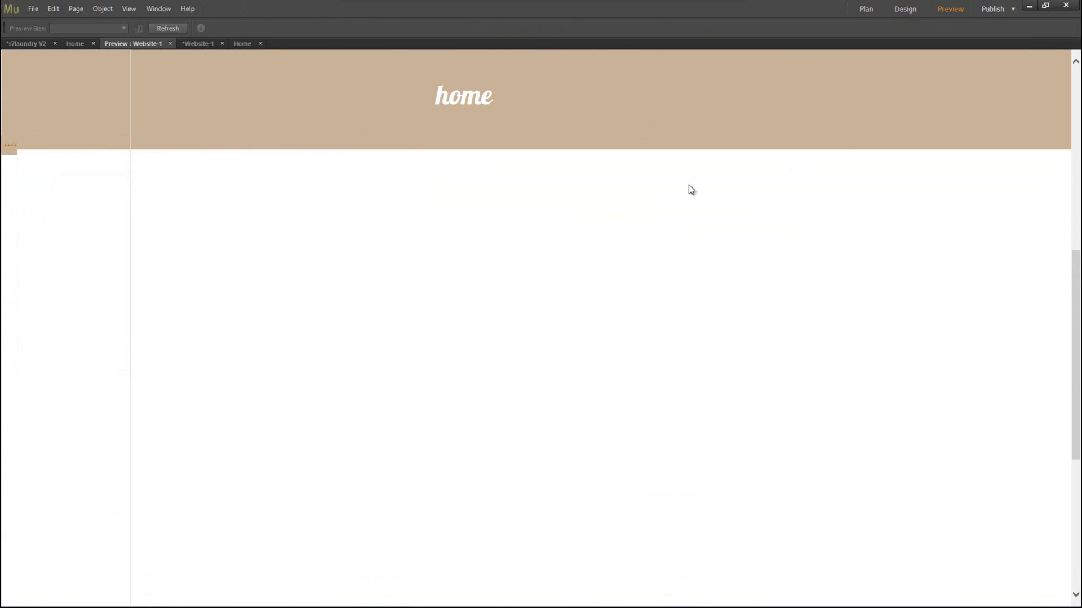
{"action": "left_click", "coordinate": [907, 11]}
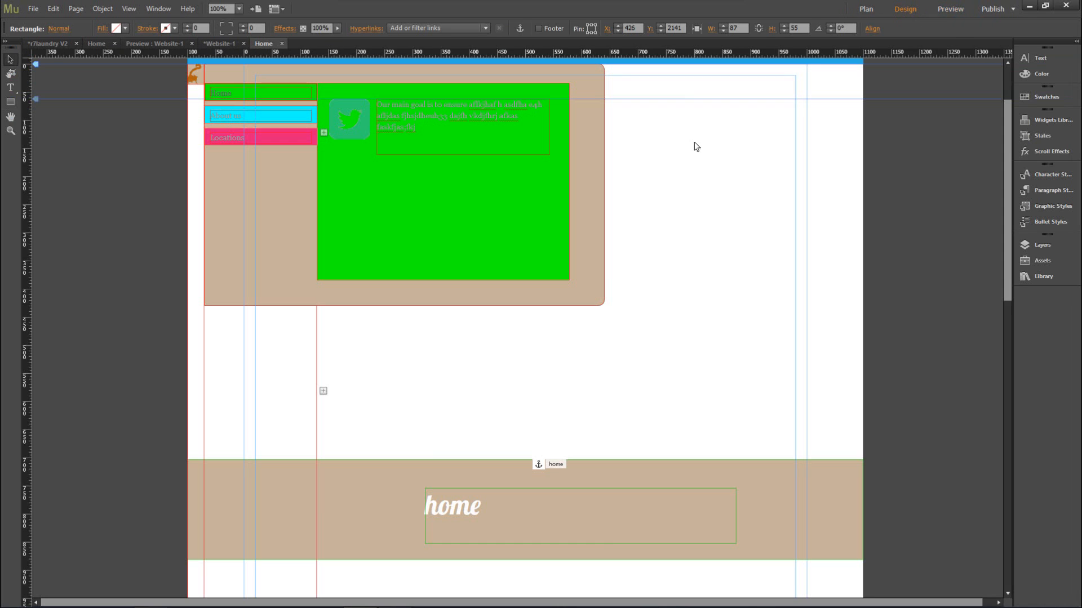
Remove the fill color and the fill image from the small menu trigger rectangle's Active state and preview the page
{"action": "left_click", "coordinate": [194, 231]}
{"action": "left_click", "coordinate": [817, 157]}
{"action": "scroll", "coordinate": [739, 186], "scroll_direction": "up", "scroll_amount": 3}
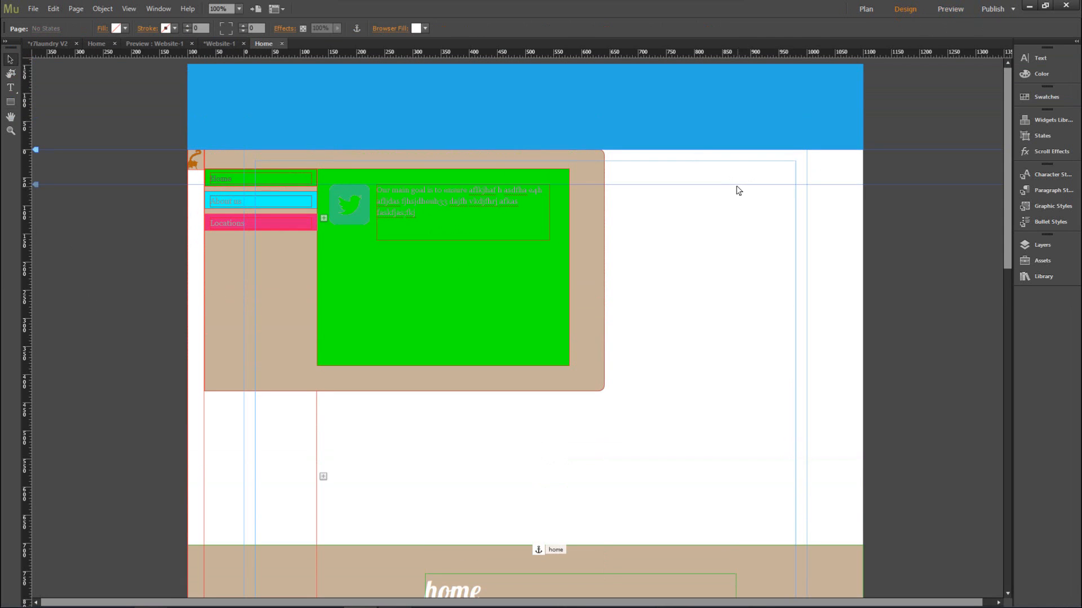
{"action": "left_click", "coordinate": [198, 167]}
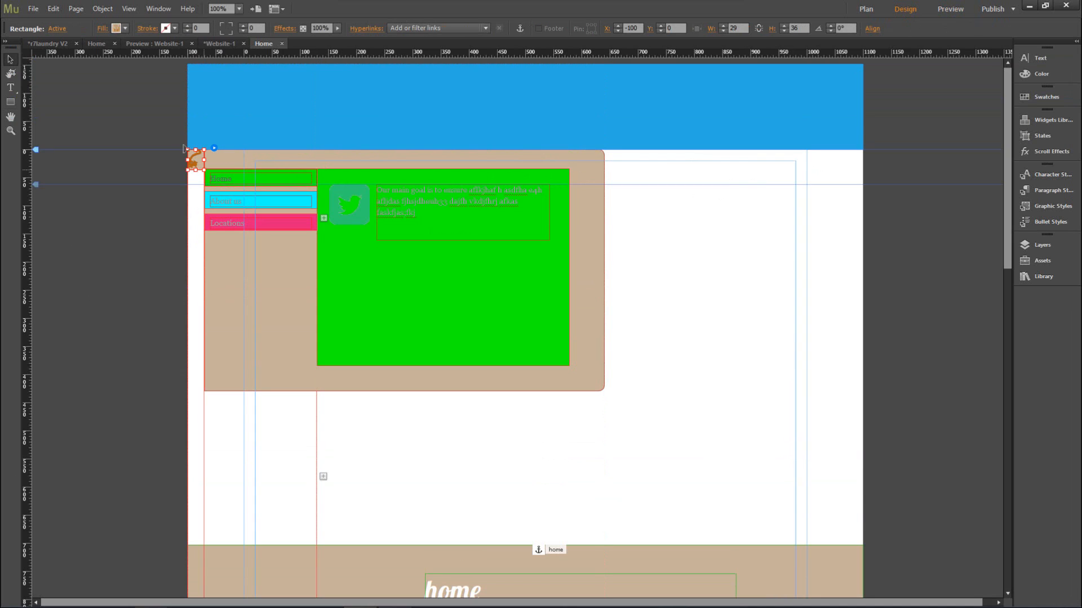
{"action": "left_click", "coordinate": [125, 28]}
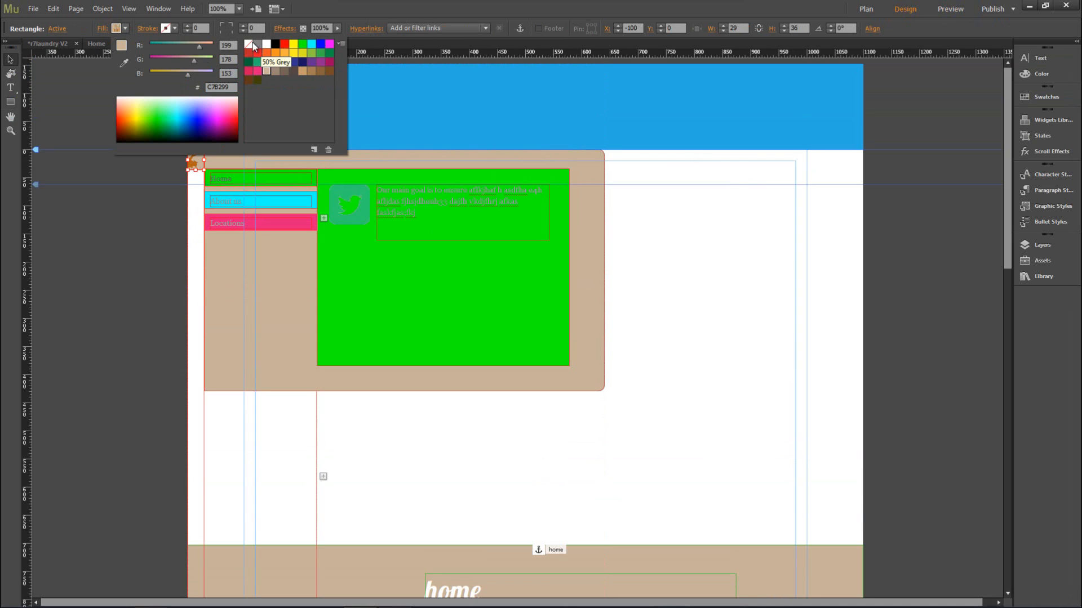
{"action": "left_click", "coordinate": [116, 28]}
{"action": "left_click", "coordinate": [104, 29]}
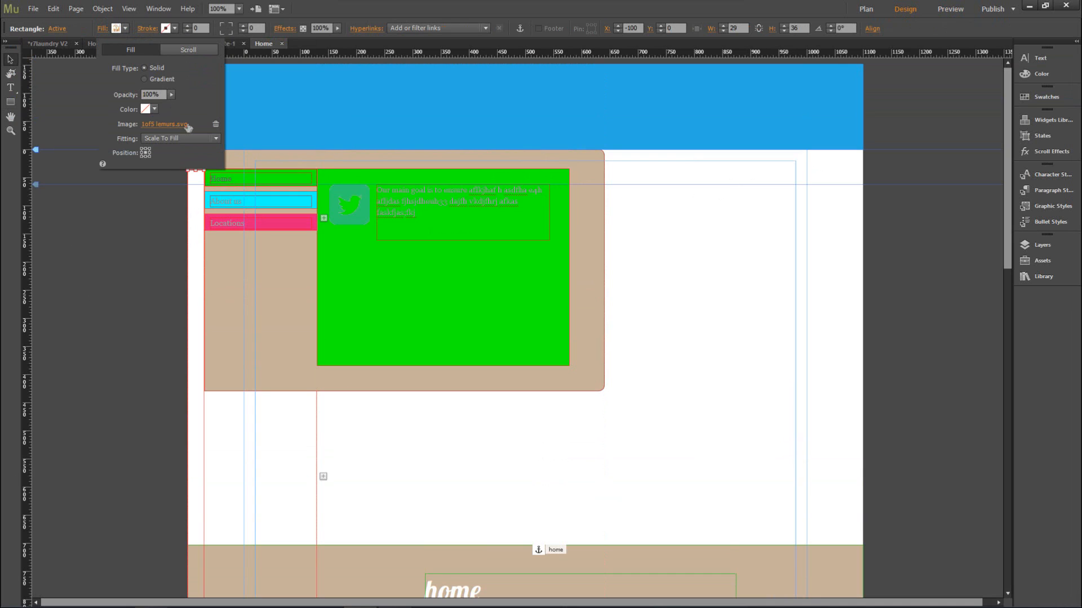
{"action": "left_click", "coordinate": [213, 124]}
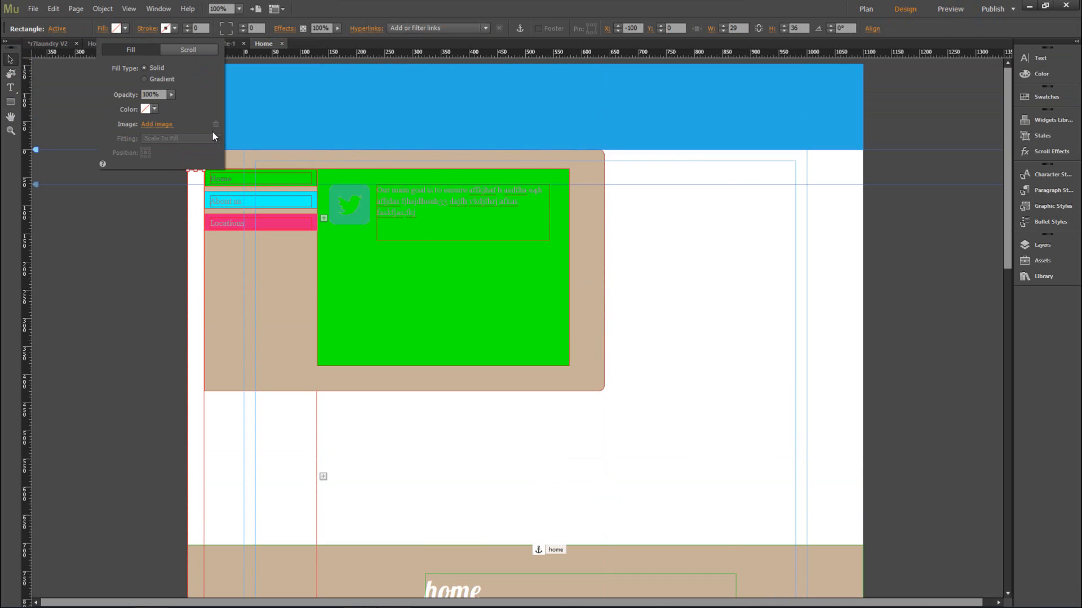
{"action": "left_click", "coordinate": [768, 269]}
{"action": "left_click", "coordinate": [951, 9]}
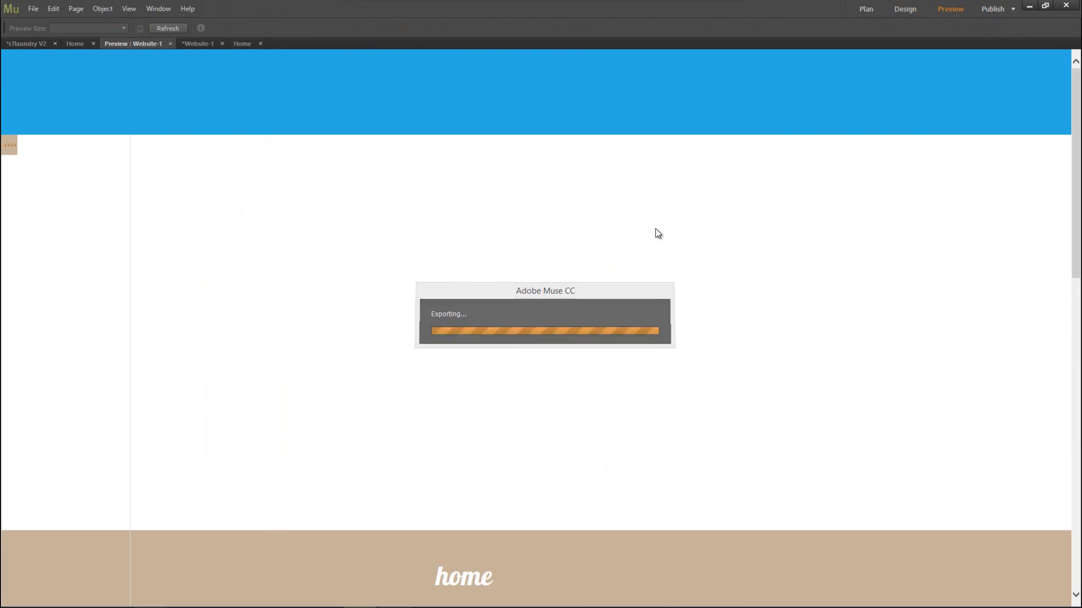
Remove the fill color and the fill image from the small menu trigger rectangle's Normal state and preview the page
{"action": "left_click", "coordinate": [902, 9]}
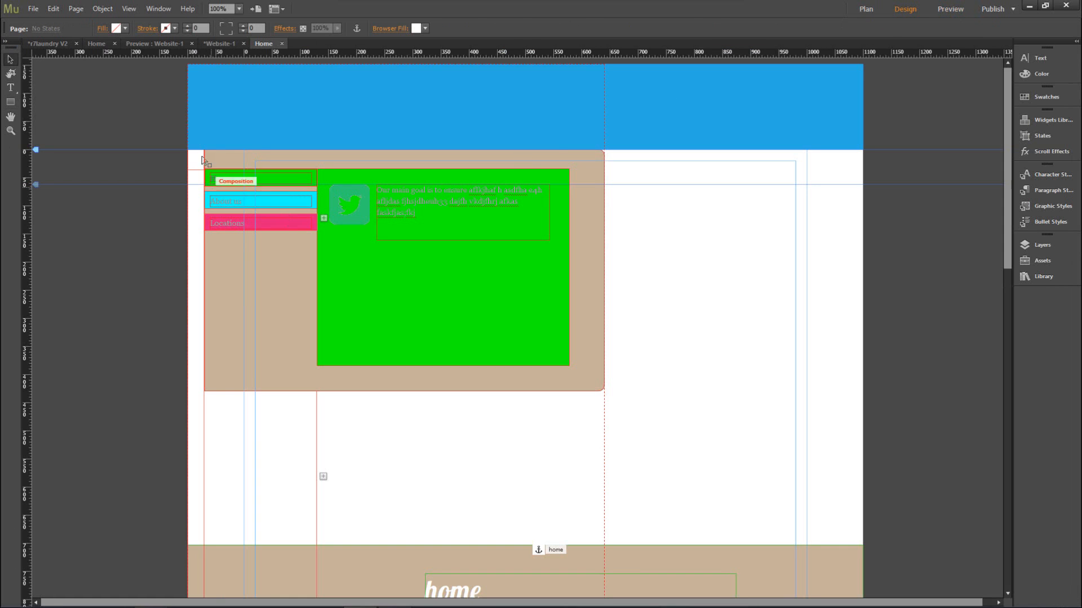
{"action": "left_click", "coordinate": [197, 158]}
{"action": "left_click", "coordinate": [201, 163]}
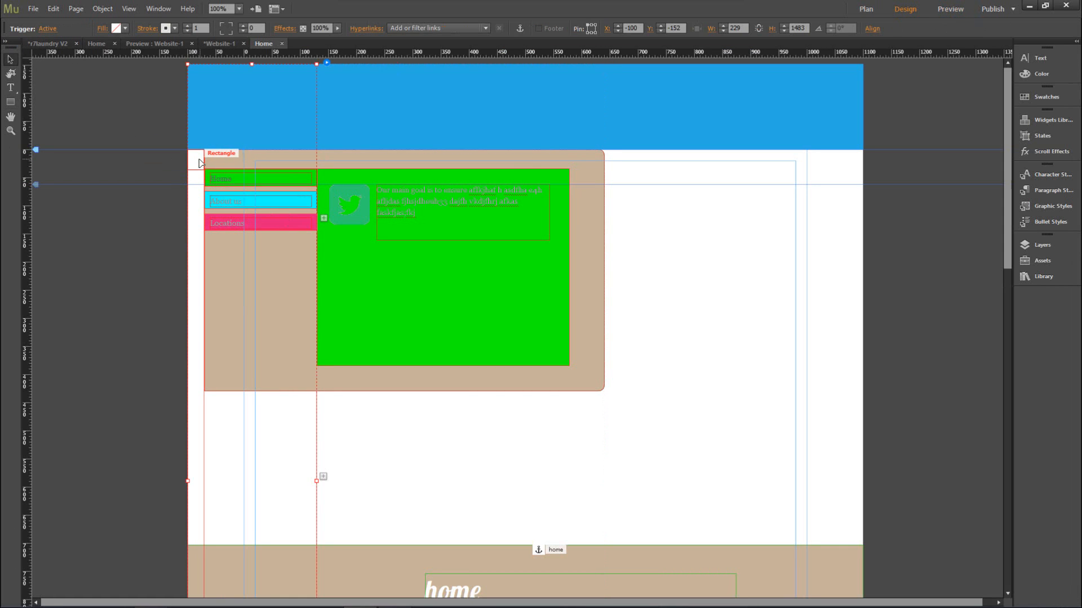
{"action": "left_click", "coordinate": [64, 29]}
{"action": "left_click", "coordinate": [73, 45]}
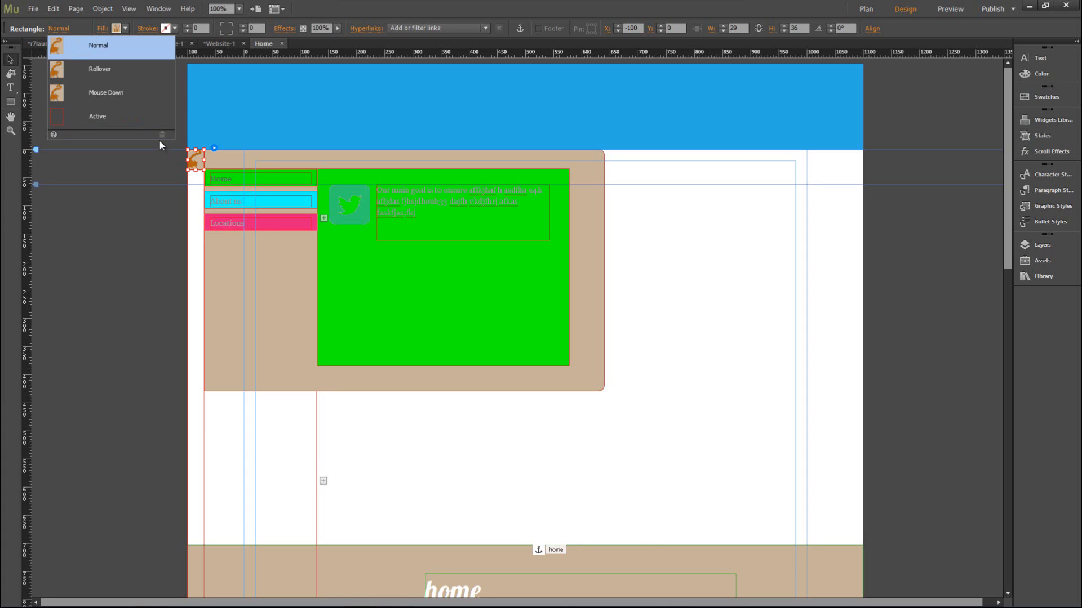
{"action": "left_click", "coordinate": [117, 29]}
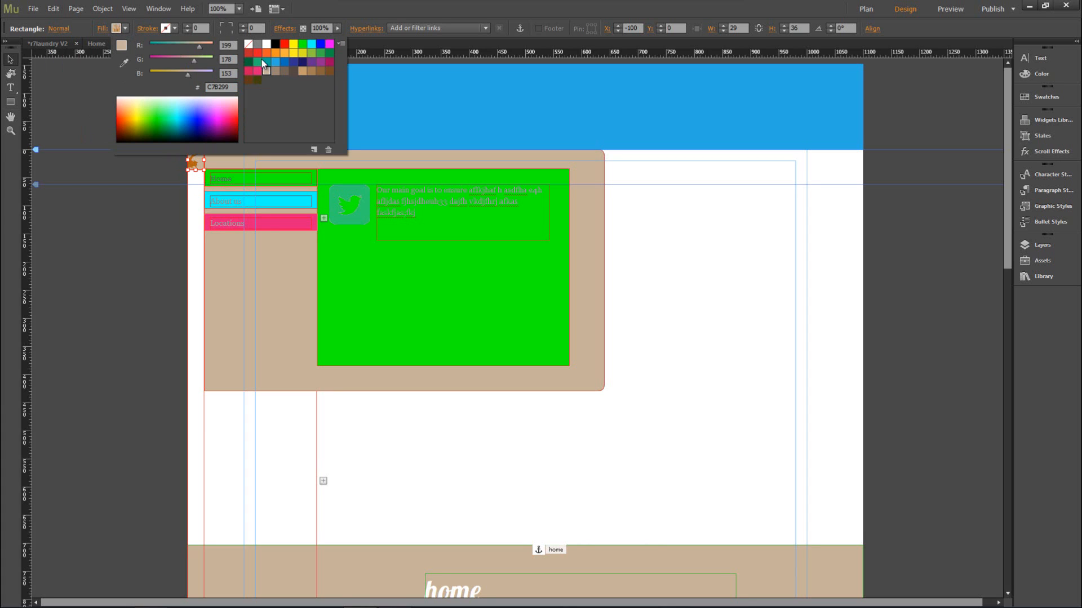
{"action": "left_click", "coordinate": [106, 28]}
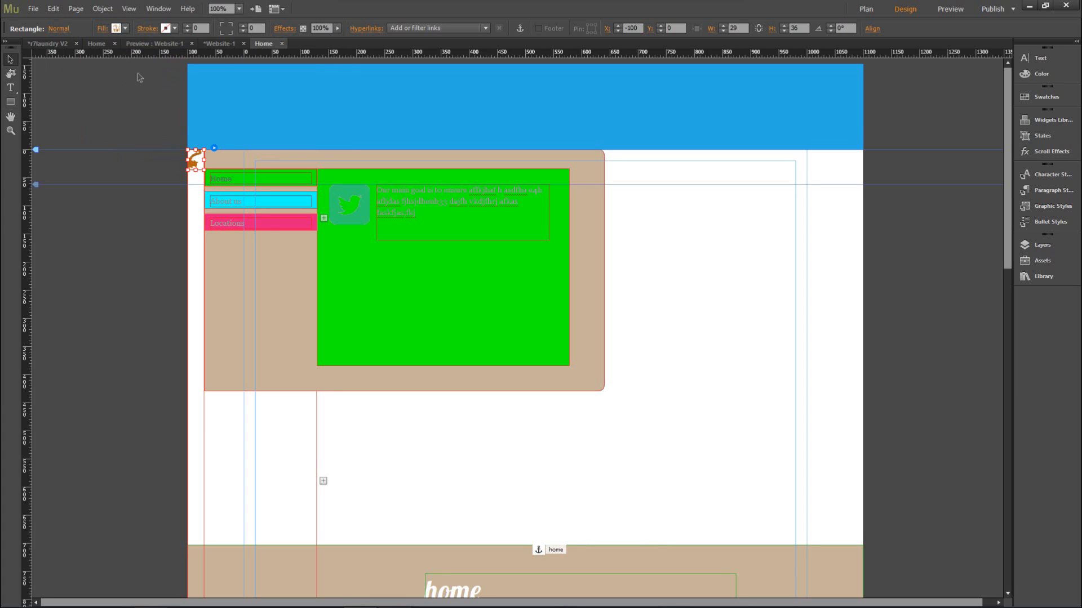
{"action": "left_click", "coordinate": [102, 28]}
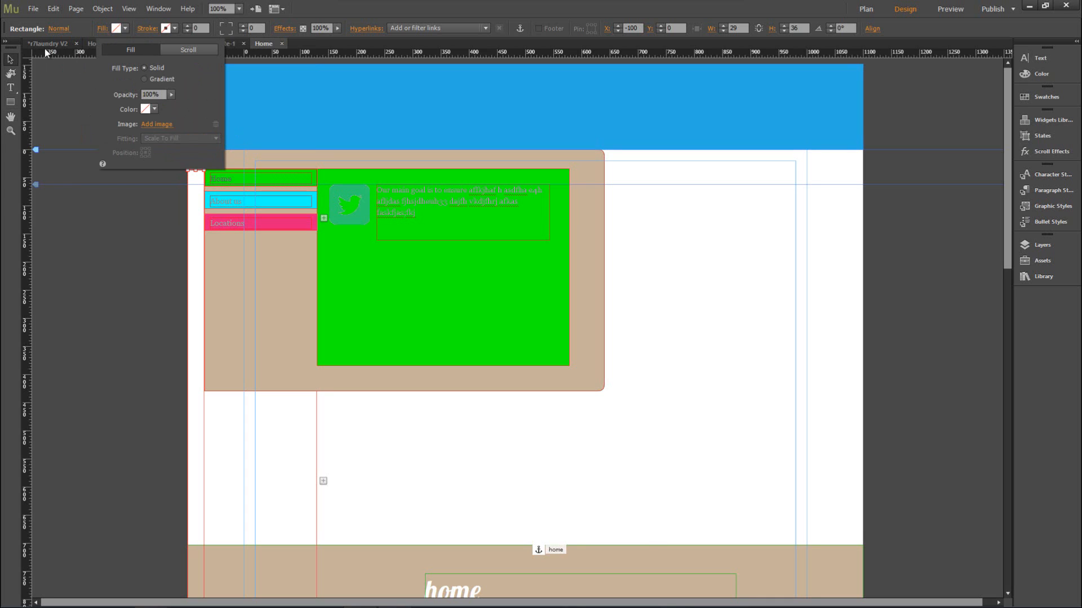
{"action": "left_click", "coordinate": [60, 29]}
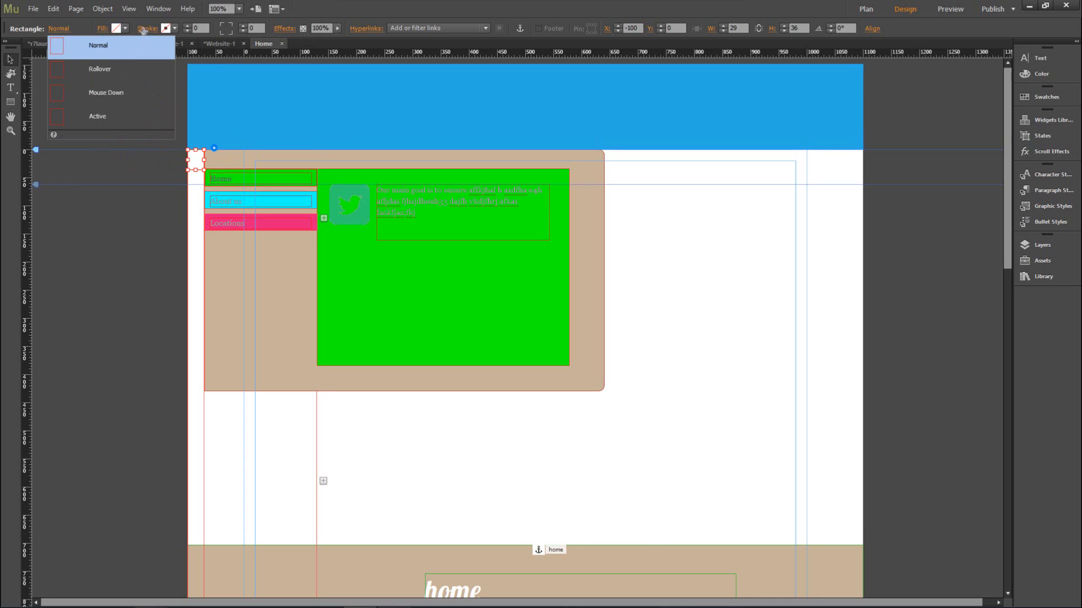
{"action": "left_click", "coordinate": [950, 9]}
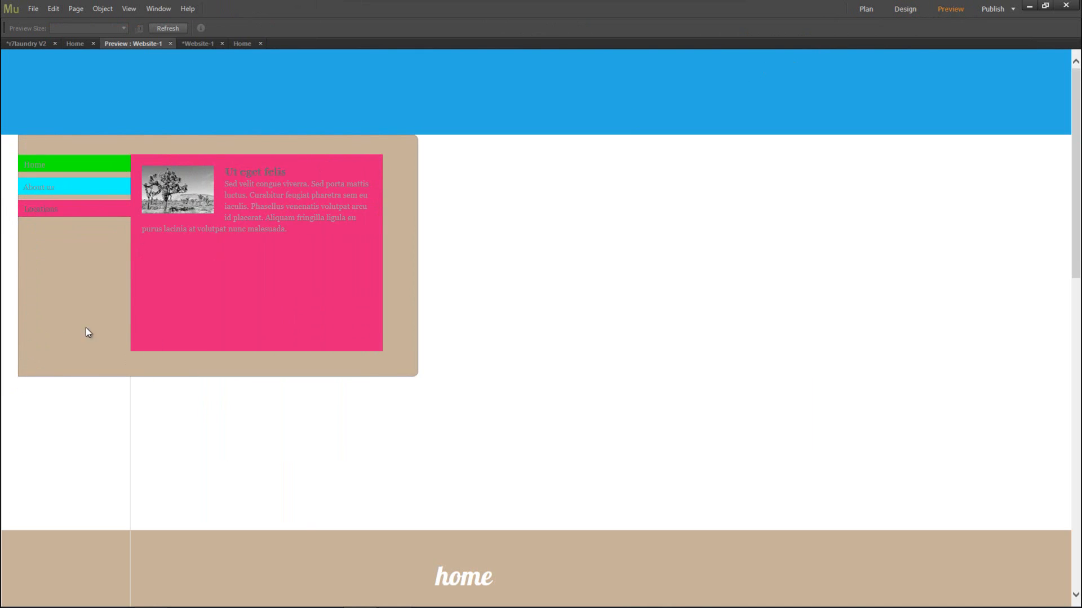
Shift the tan target container with its tabs about 30 px left, flush with the page's left edge, and preview the page
{"action": "left_click", "coordinate": [913, 10]}
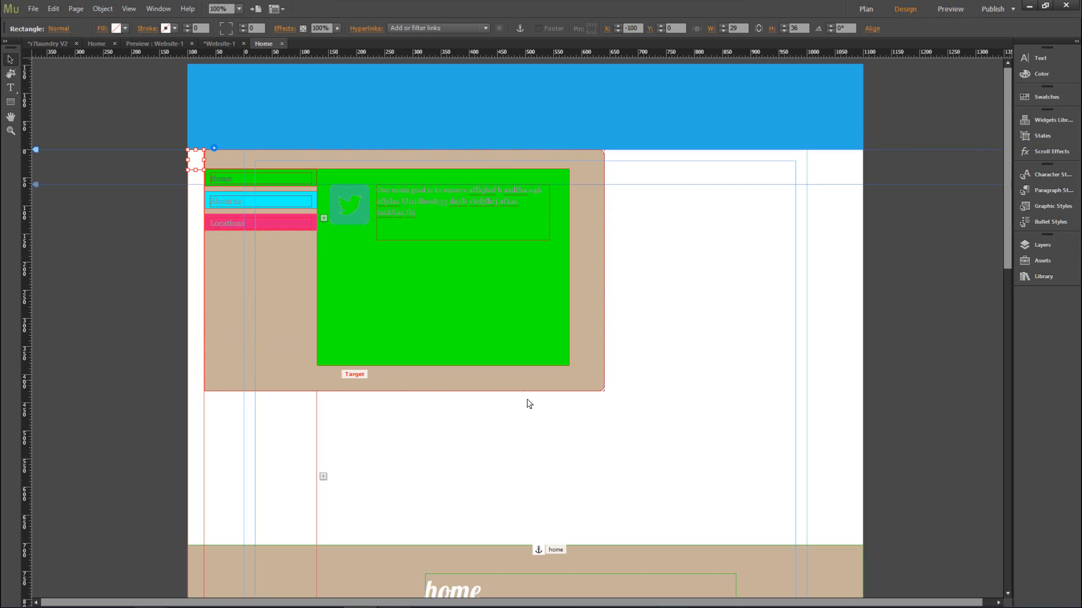
{"action": "left_click", "coordinate": [167, 365]}
{"action": "left_click", "coordinate": [269, 352]}
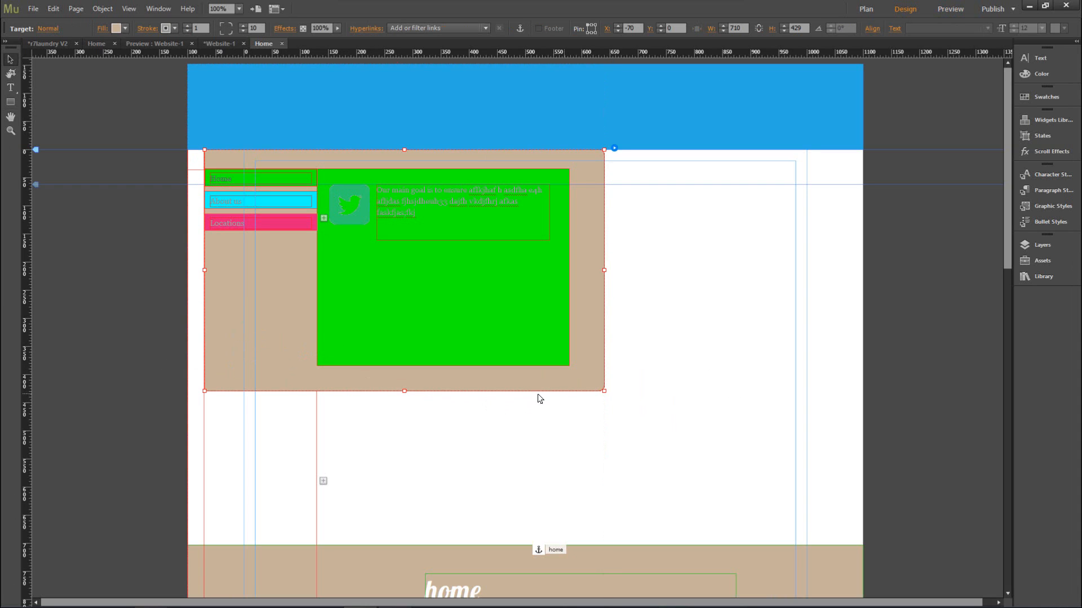
{"action": "left_click_drag", "start_coordinate": [527, 379], "coordinate": [511, 381]}
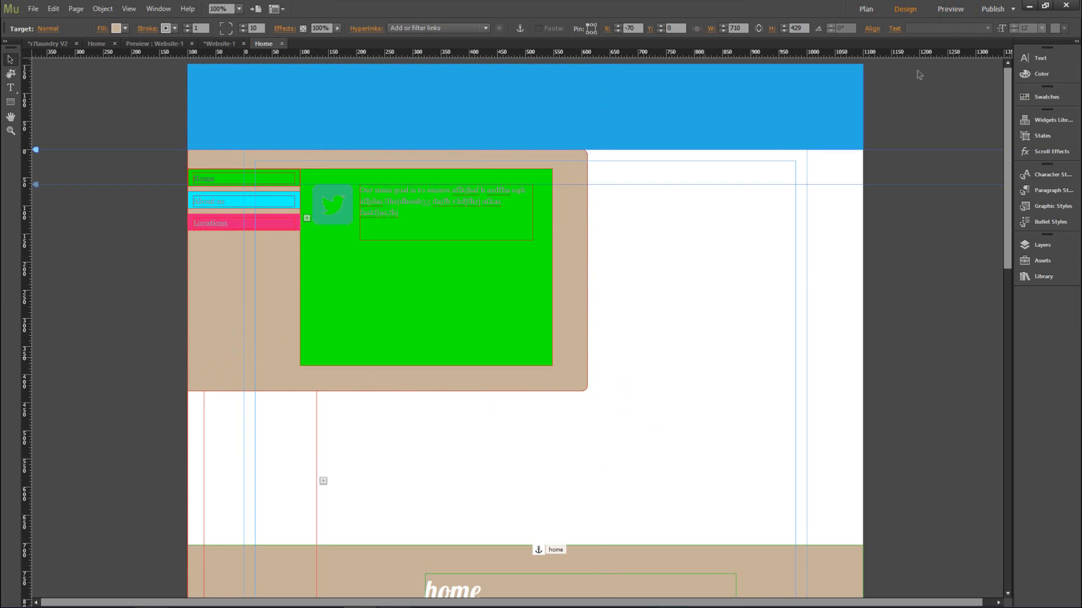
{"action": "left_click", "coordinate": [950, 8]}
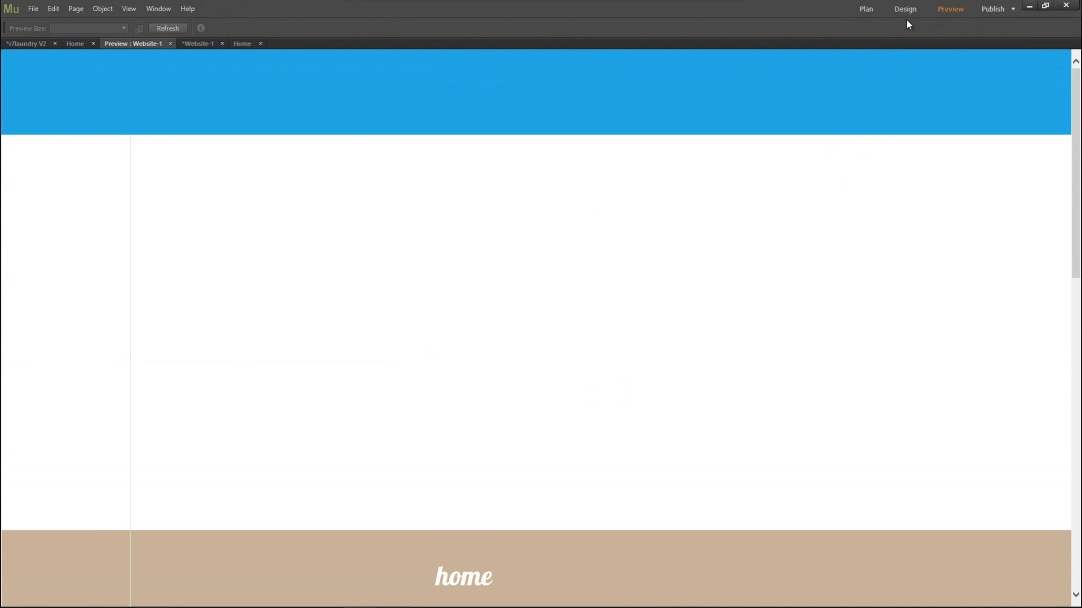
Return to the design, preview the page again, and test the slide-out menu's rollover at the page's left edge
{"action": "left_click", "coordinate": [905, 9]}
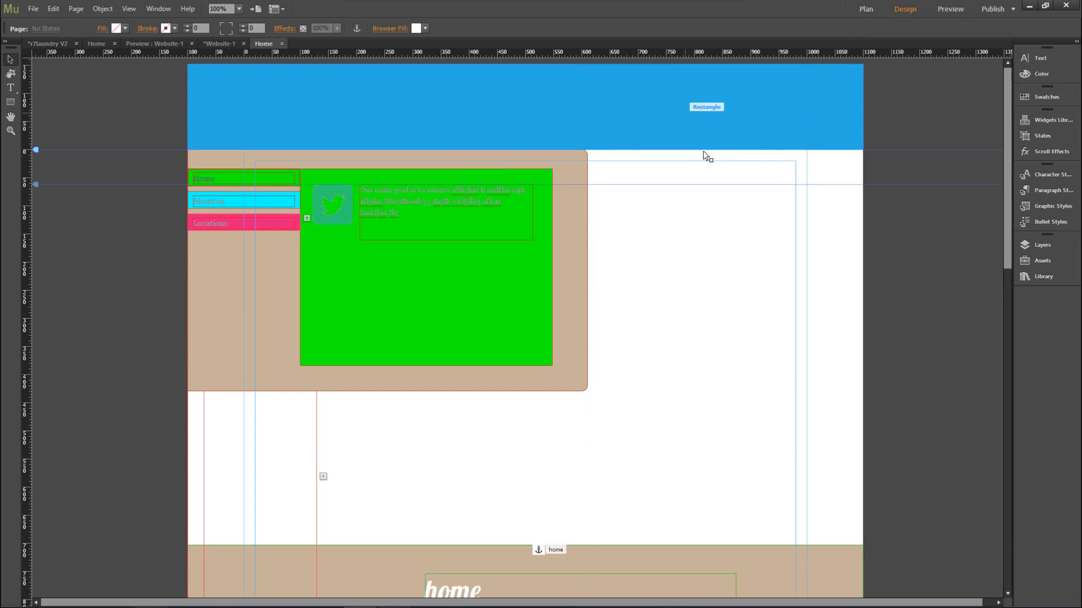
{"action": "left_click", "coordinate": [951, 9]}
{"action": "mouse_move", "coordinate": [1078, 79]}
{"action": "left_mouse_down"}
{"action": "mouse_move", "coordinate": [1046, 201]}
{"action": "mouse_move", "coordinate": [1077, 60]}
{"action": "left_mouse_up"}
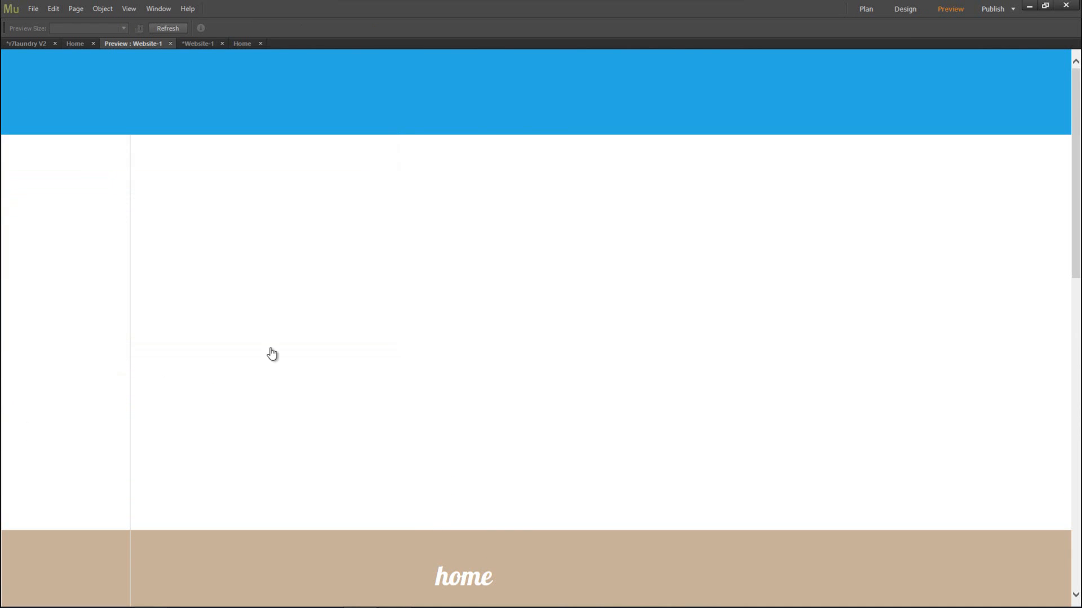
{"action": "mouse_move", "coordinate": [1073, 127]}
{"action": "left_mouse_down"}
{"action": "mouse_move", "coordinate": [1071, 340]}
{"action": "mouse_move", "coordinate": [1072, 125]}
{"action": "left_mouse_up"}
{"action": "mouse_move", "coordinate": [2, 225]}
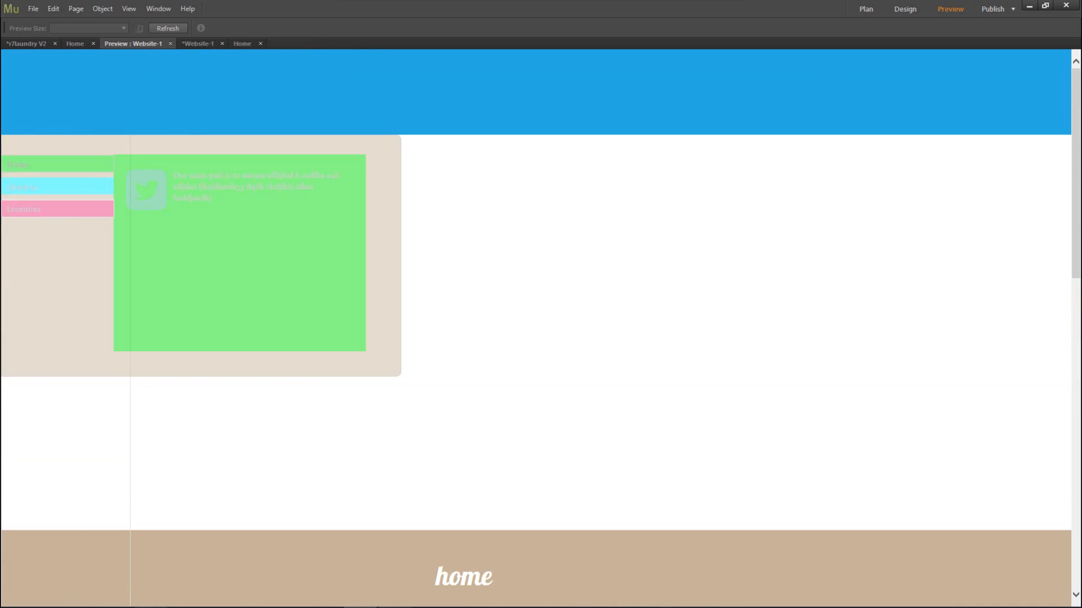
Switch to Chrome and open the side menu of the R7 Laundry site preview to examine its tabs
{"action": "left_click", "coordinate": [151, 597]}
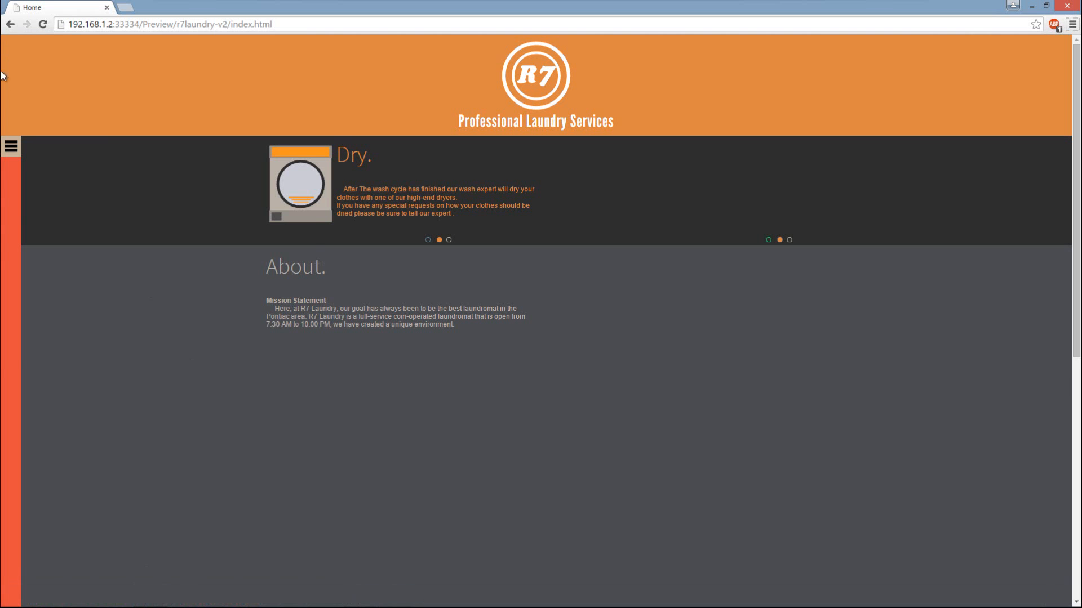
{"action": "mouse_move", "coordinate": [11, 147]}
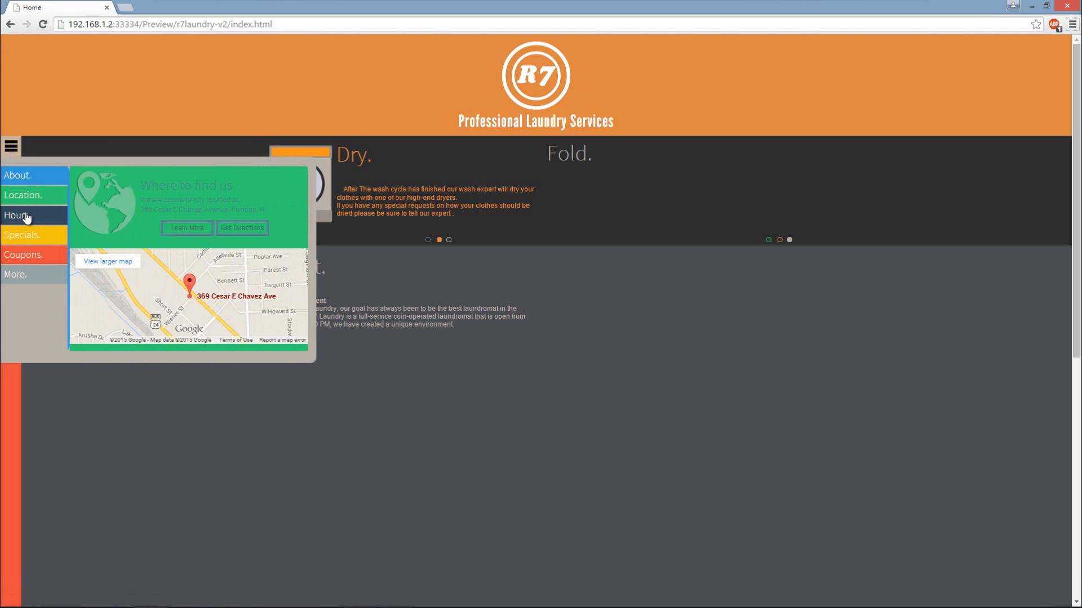